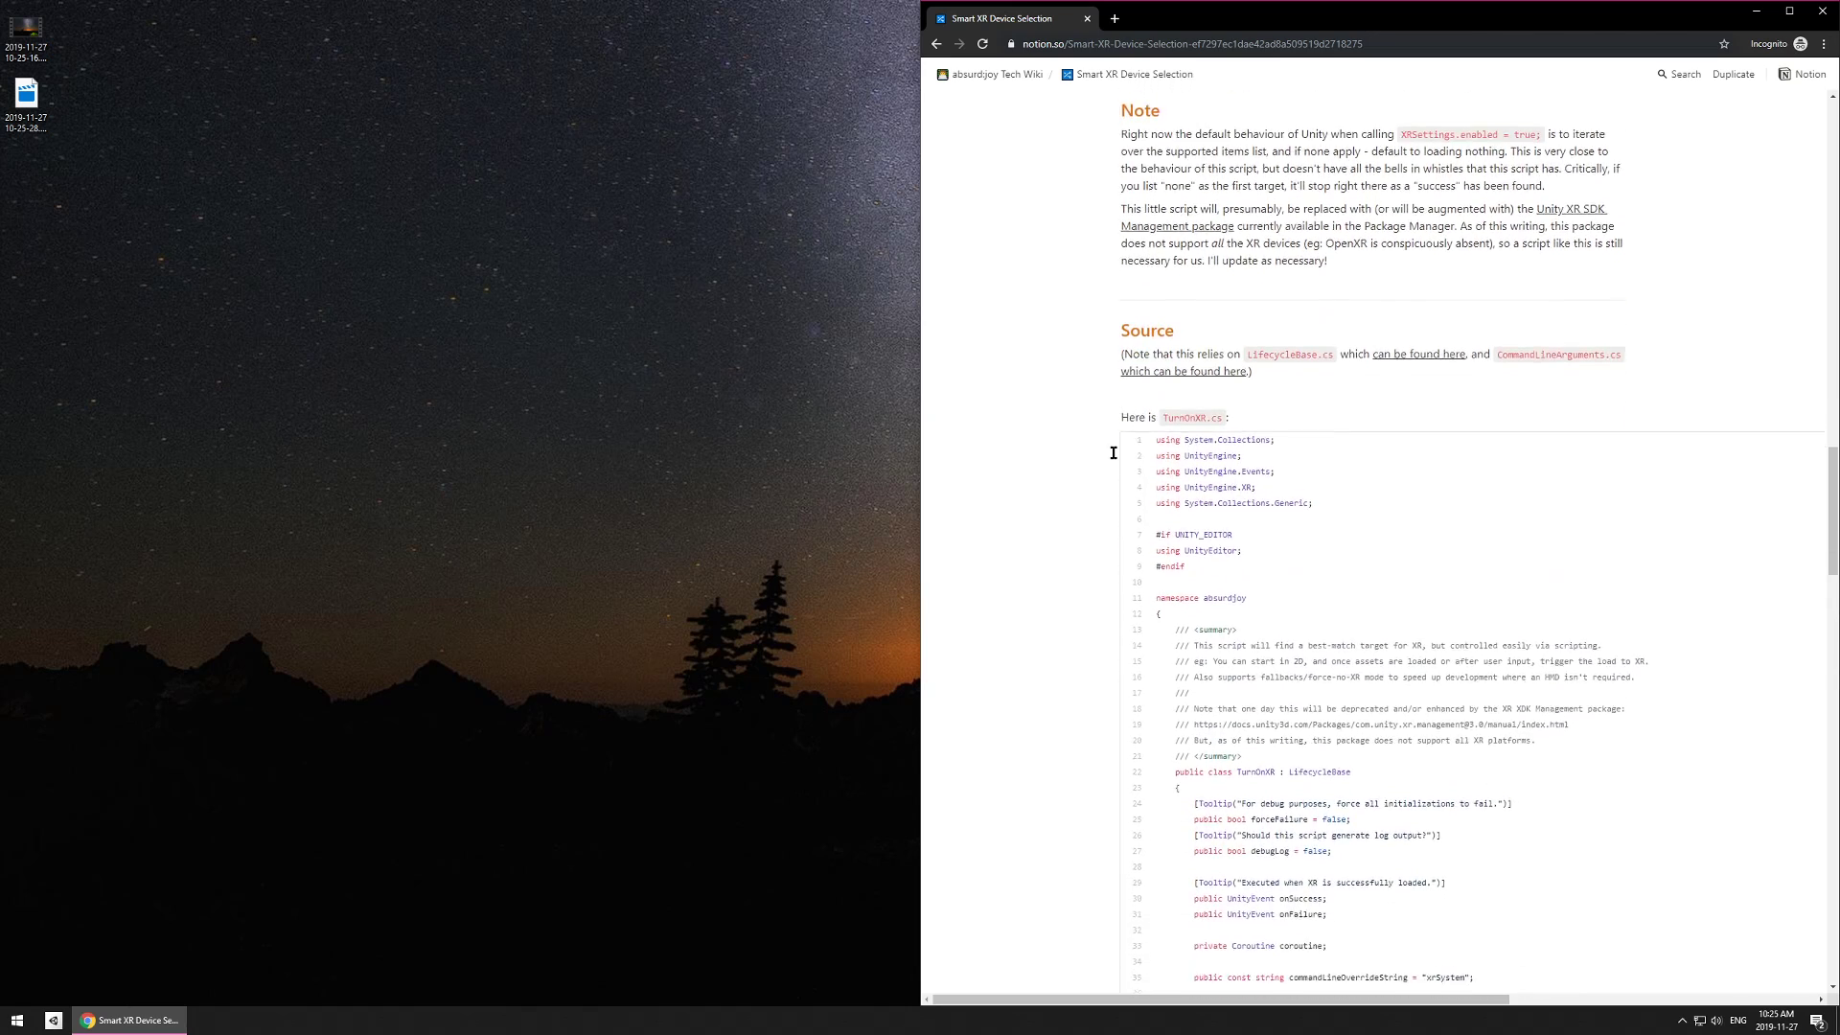
# - Review the Source section with the TurnOnXR.cs listing and the Overview on the Smart XR Device Selection page
pyautogui.doubleClick(1191, 347)
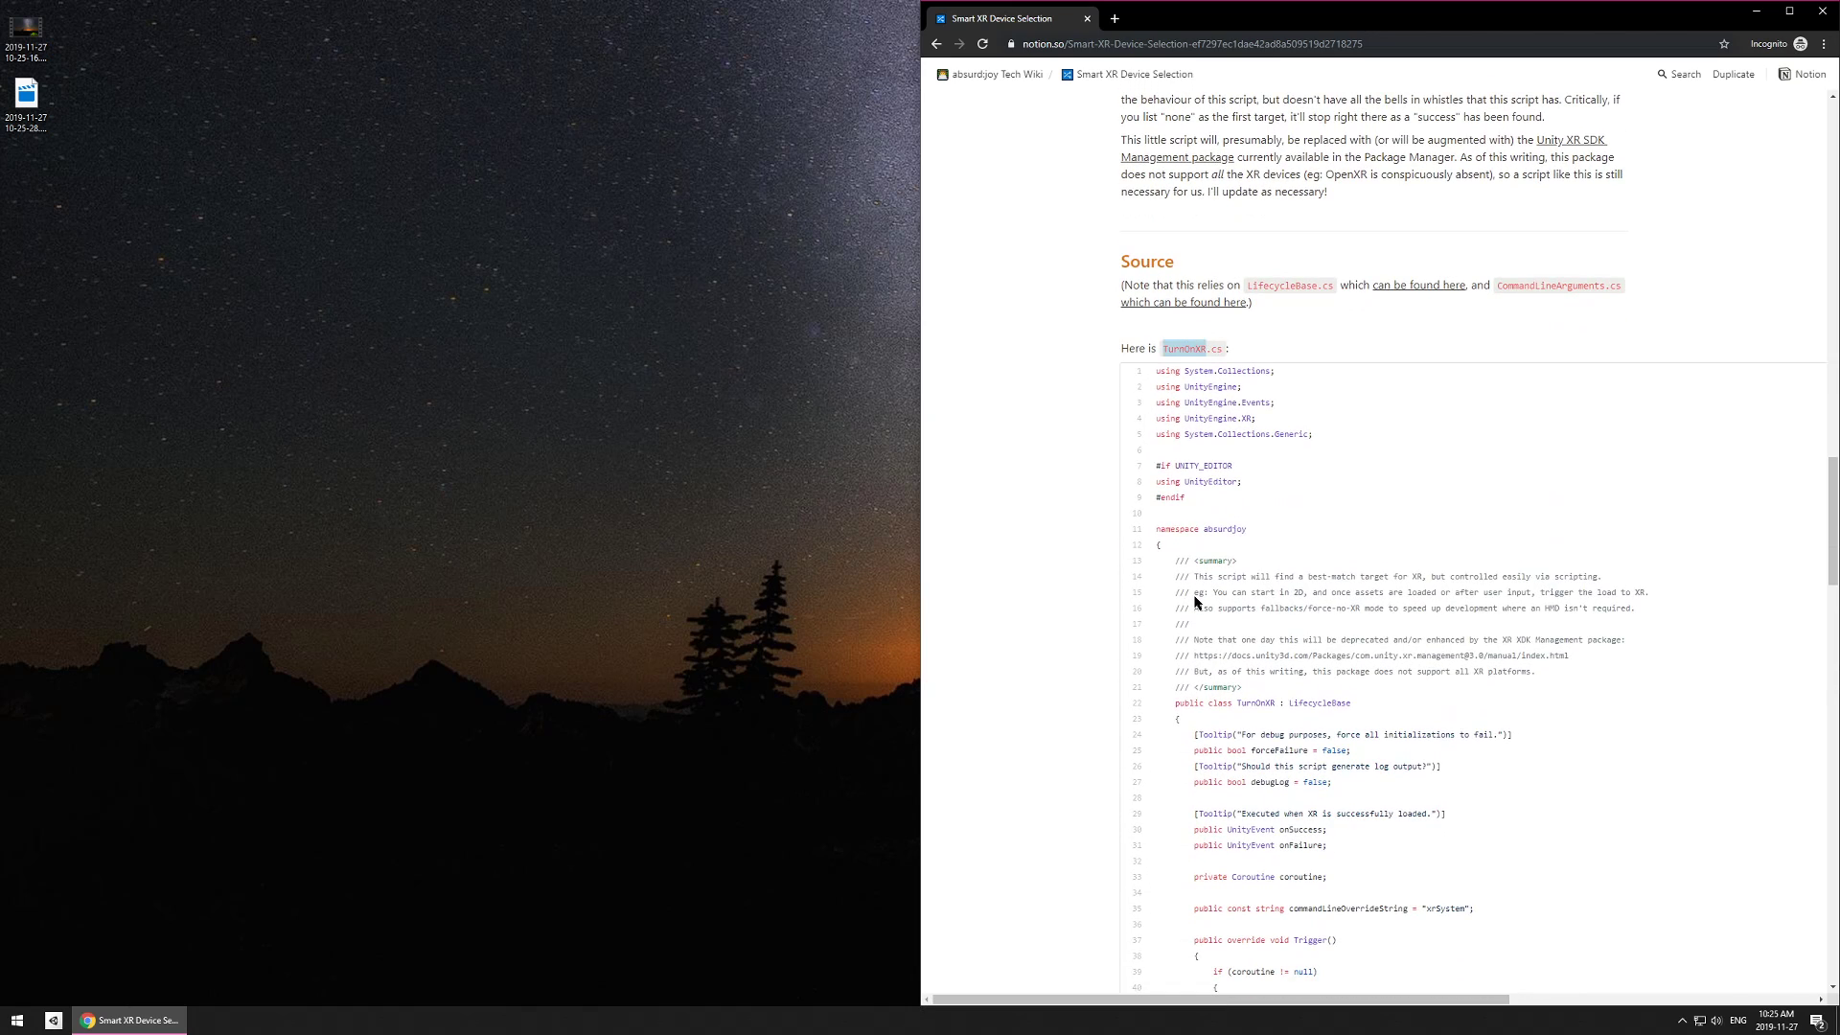
pyautogui.click(1168, 288)
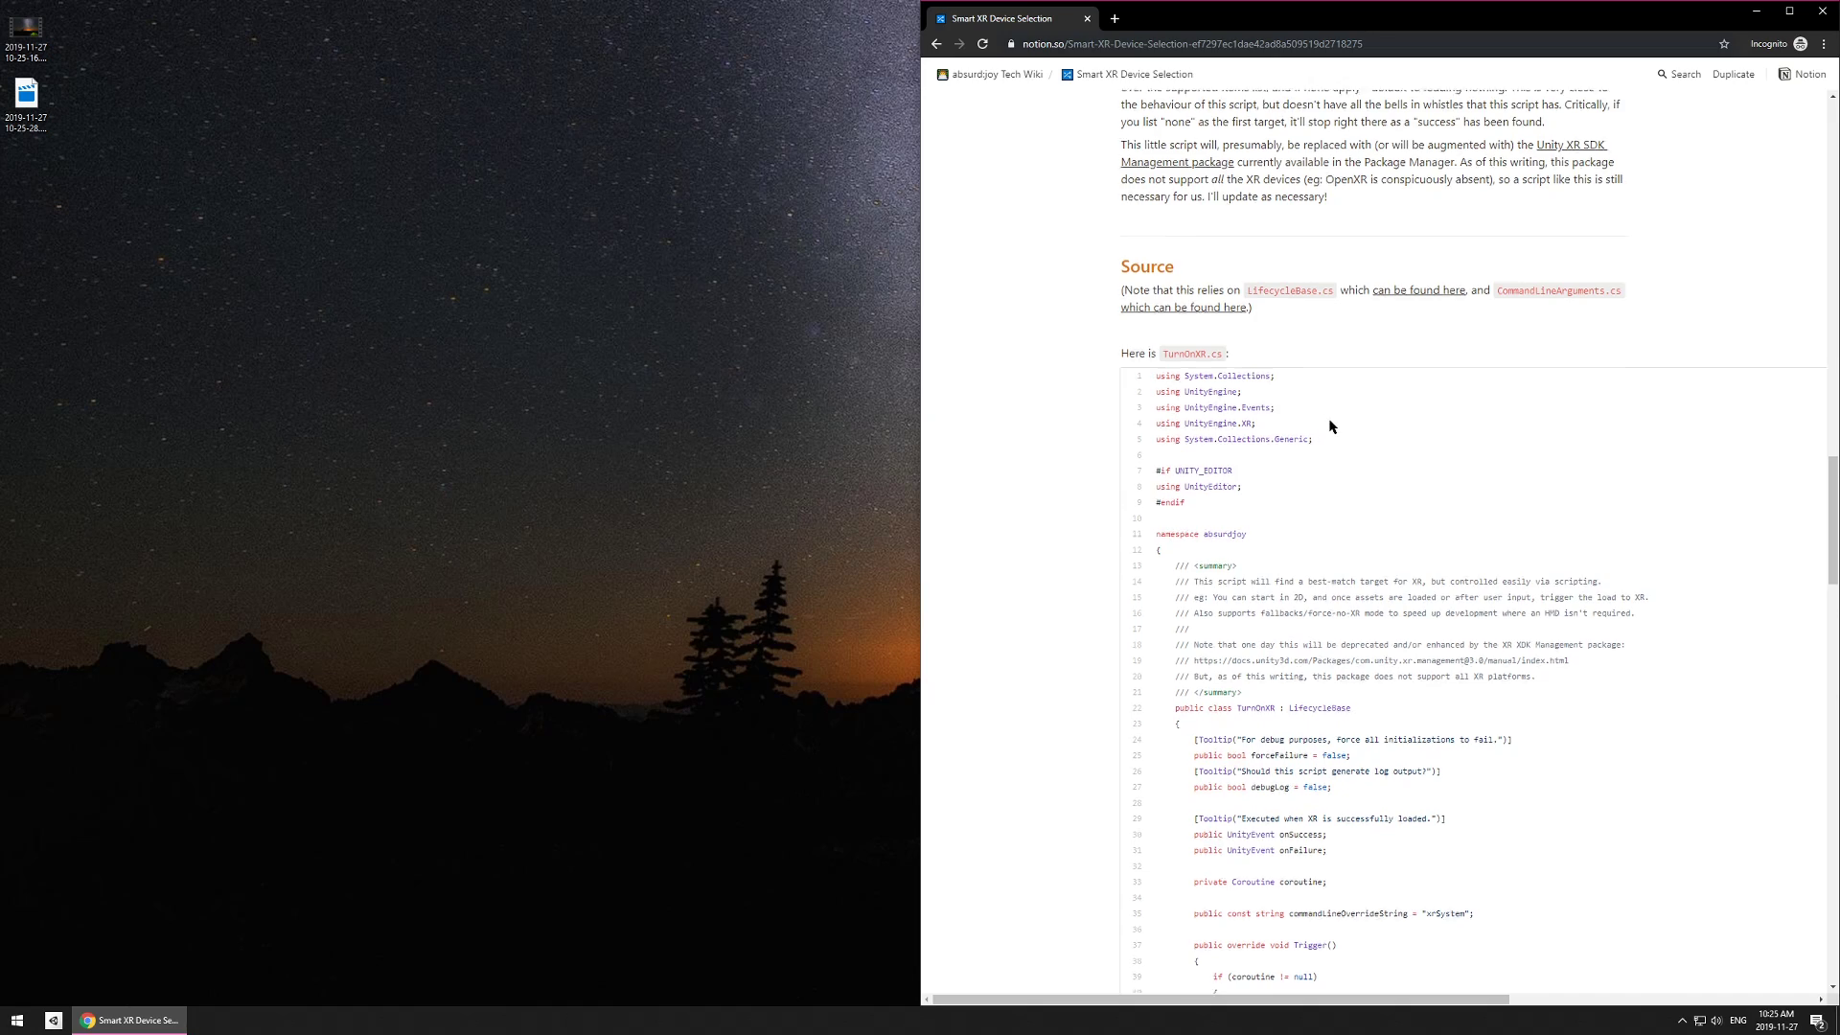
pyautogui.scroll(20, 1330, 427)
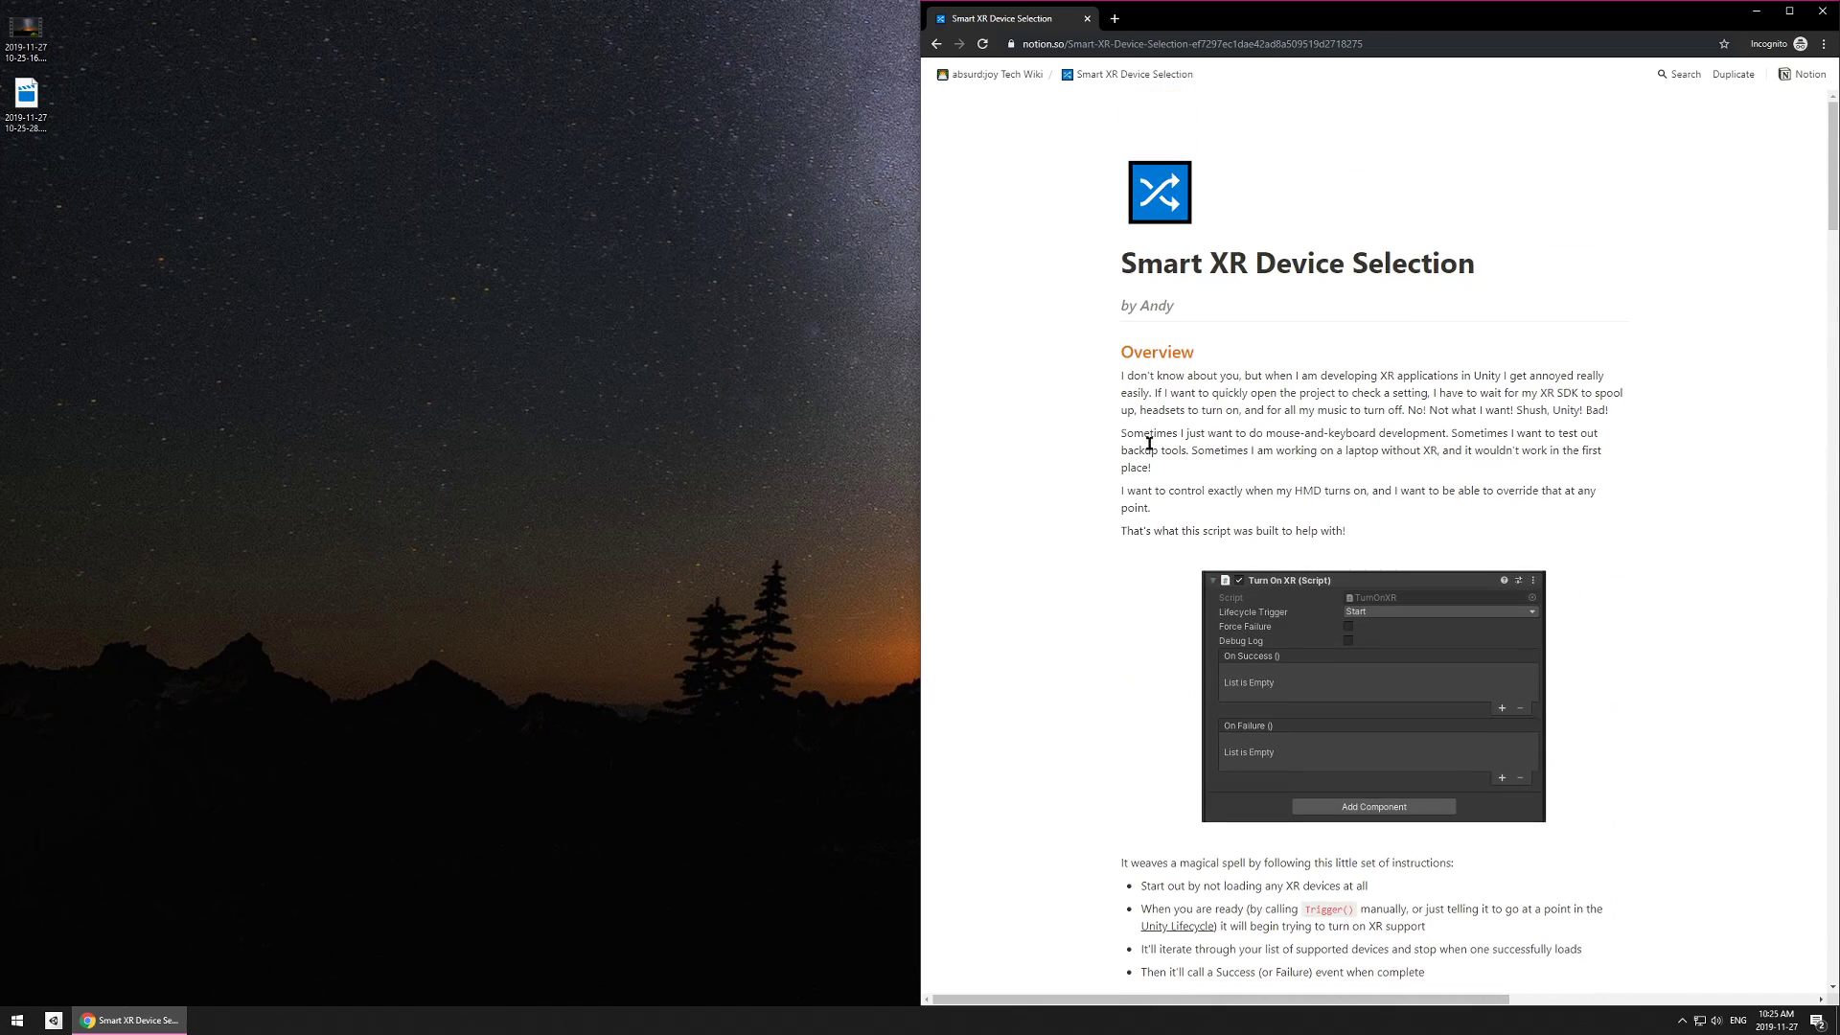
# - Minimize the browser and open SampleProject-URP from Unity Hub
pyautogui.click(1755, 11)
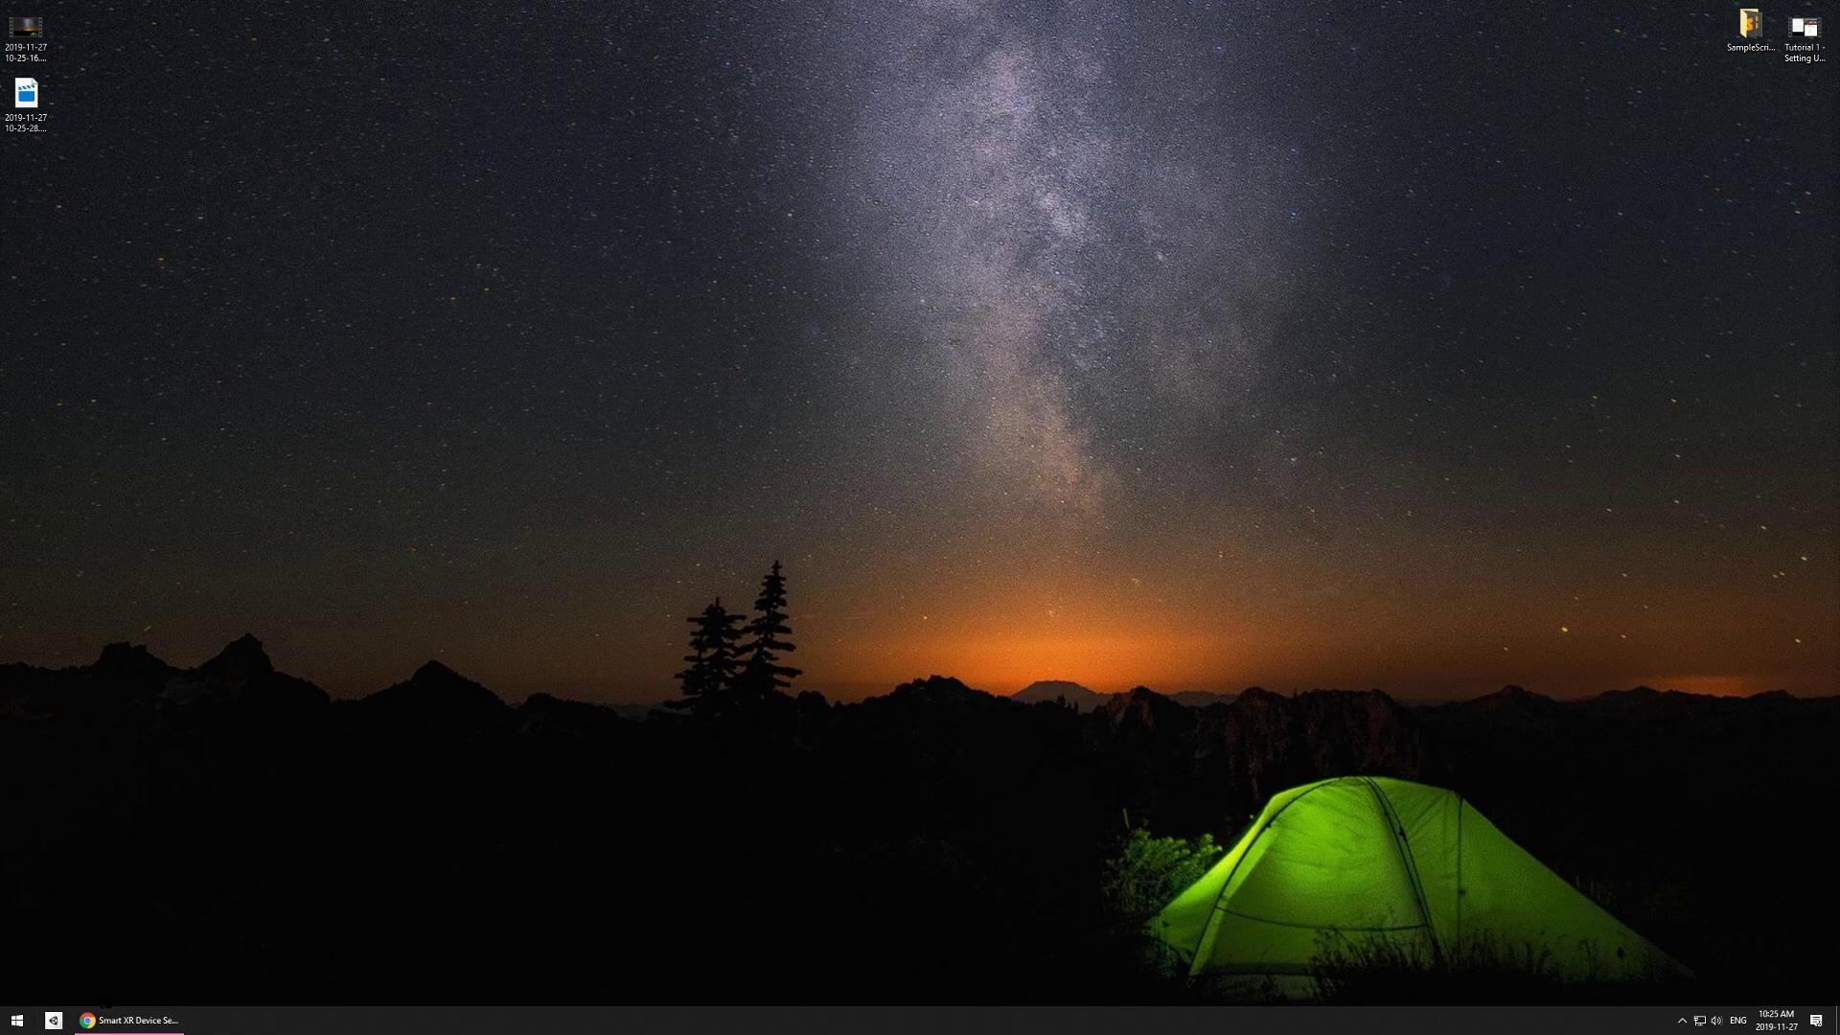
pyautogui.click(53, 1019)
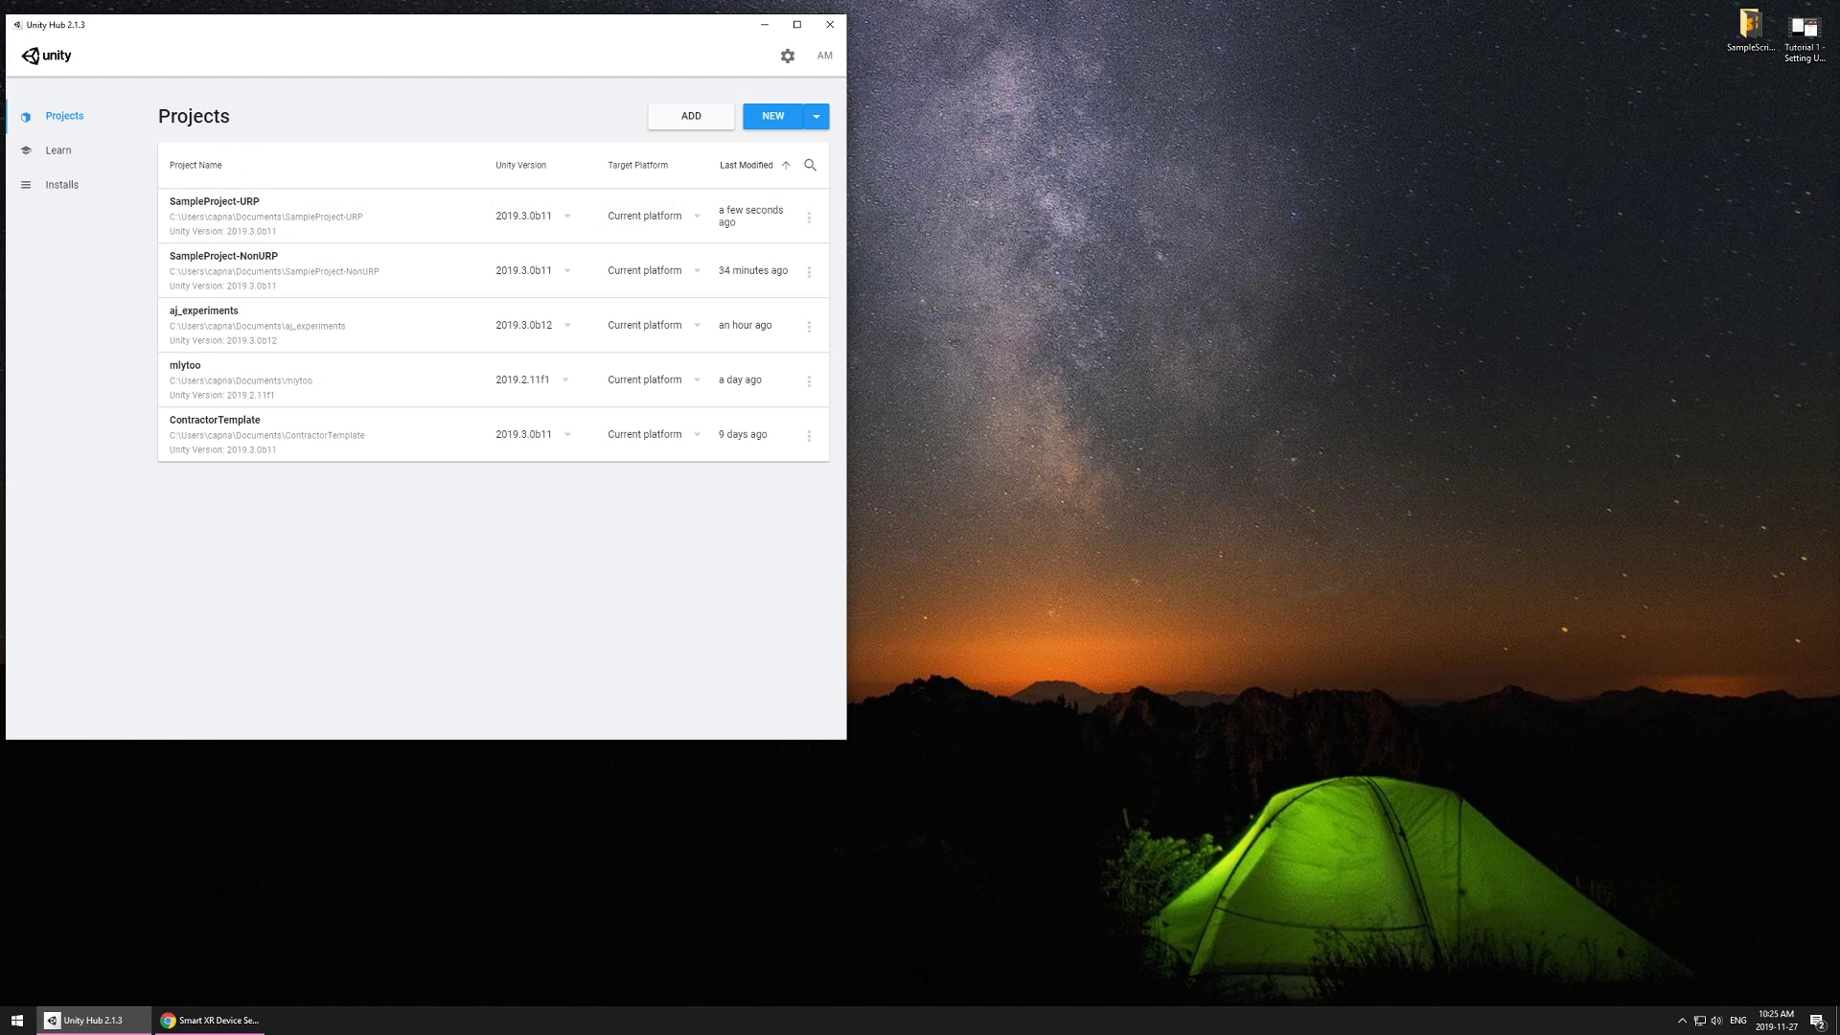
pyautogui.click(248, 205)
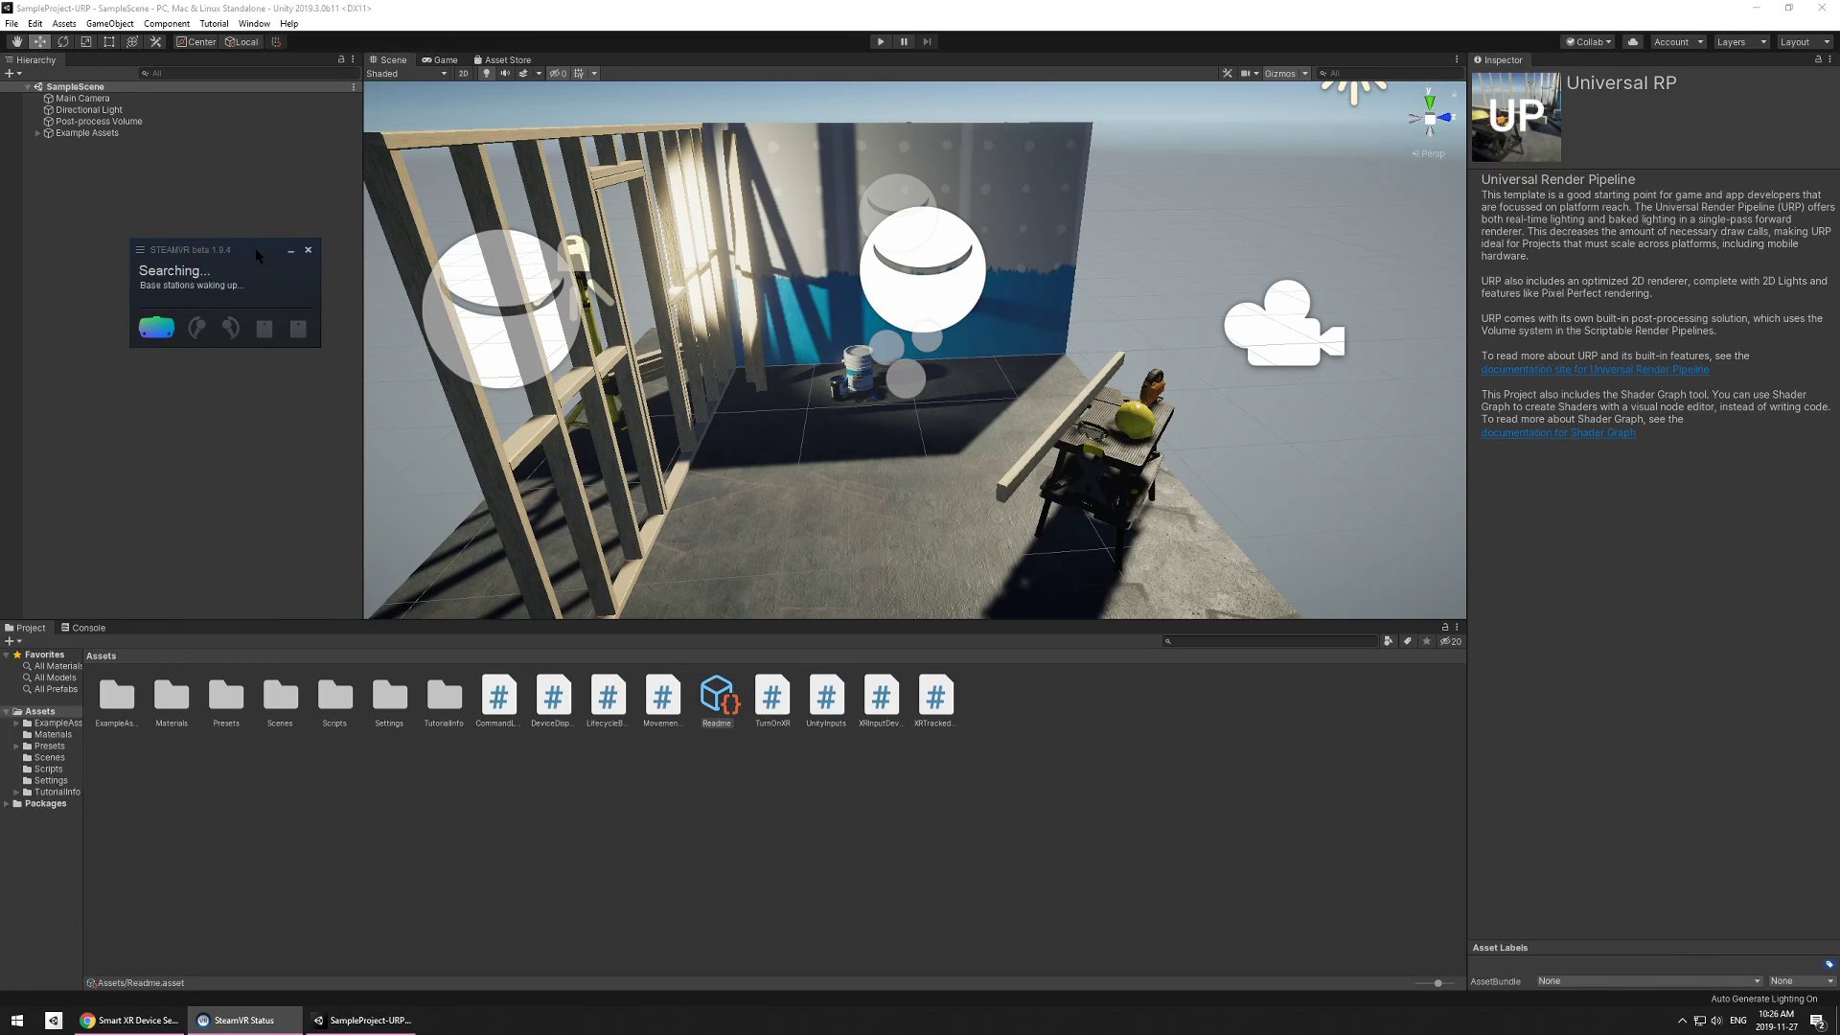
# - Place the SteamVR status window over the empty area of the Hierarchy and clear the Readme asset selection
pyautogui.moveTo(256, 256); pyautogui.dragTo(1630, 763)
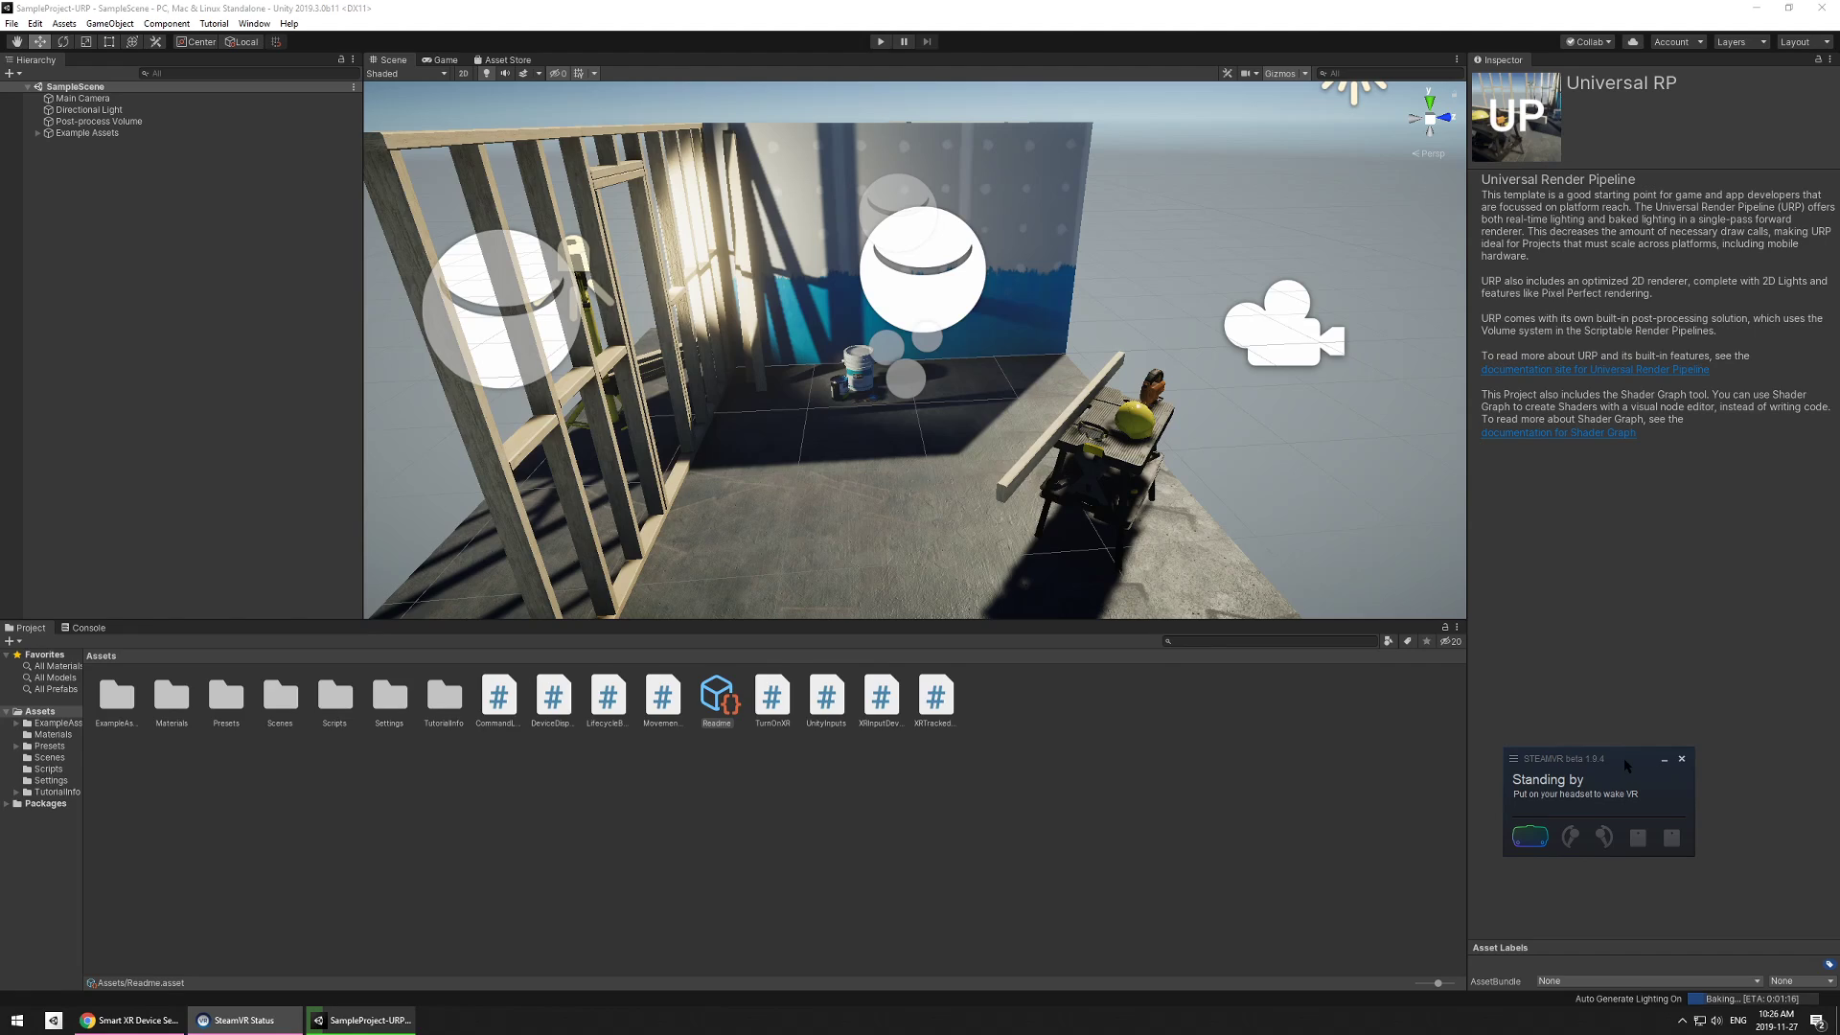
pyautogui.click(1681, 758)
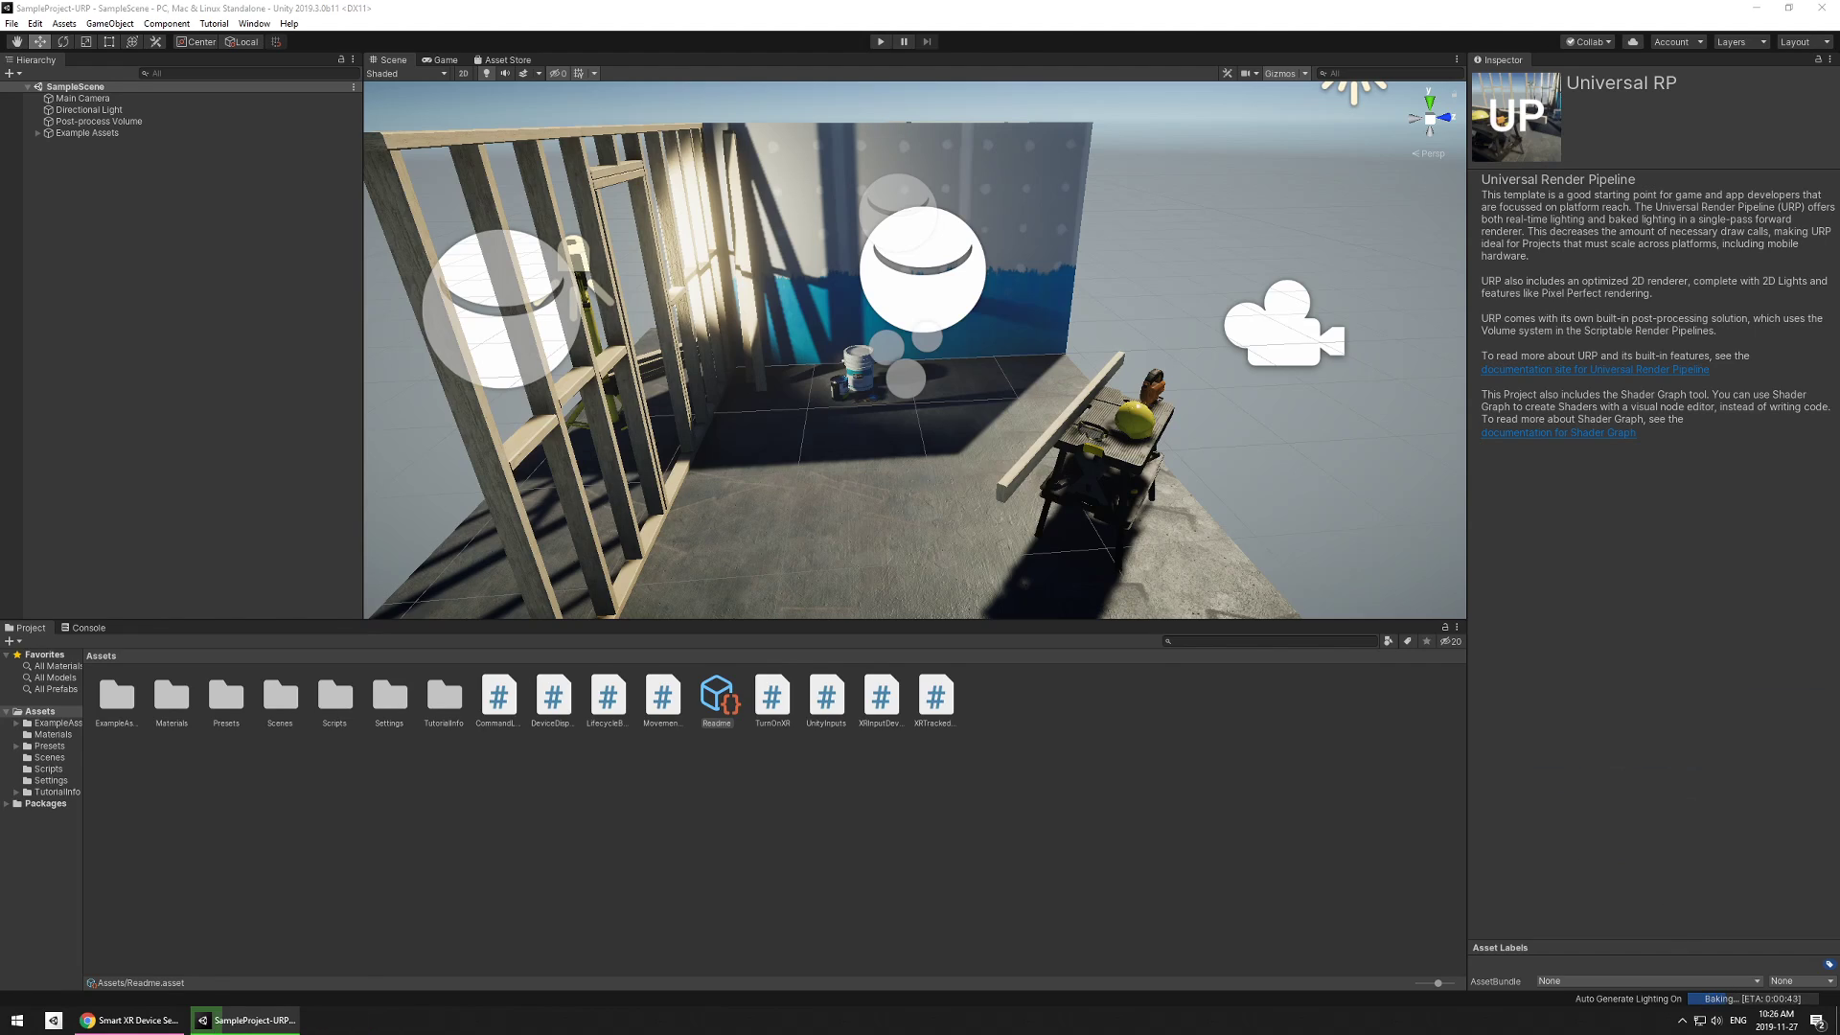
pyautogui.moveTo(650, 520); pyautogui.dragTo(199, 240)
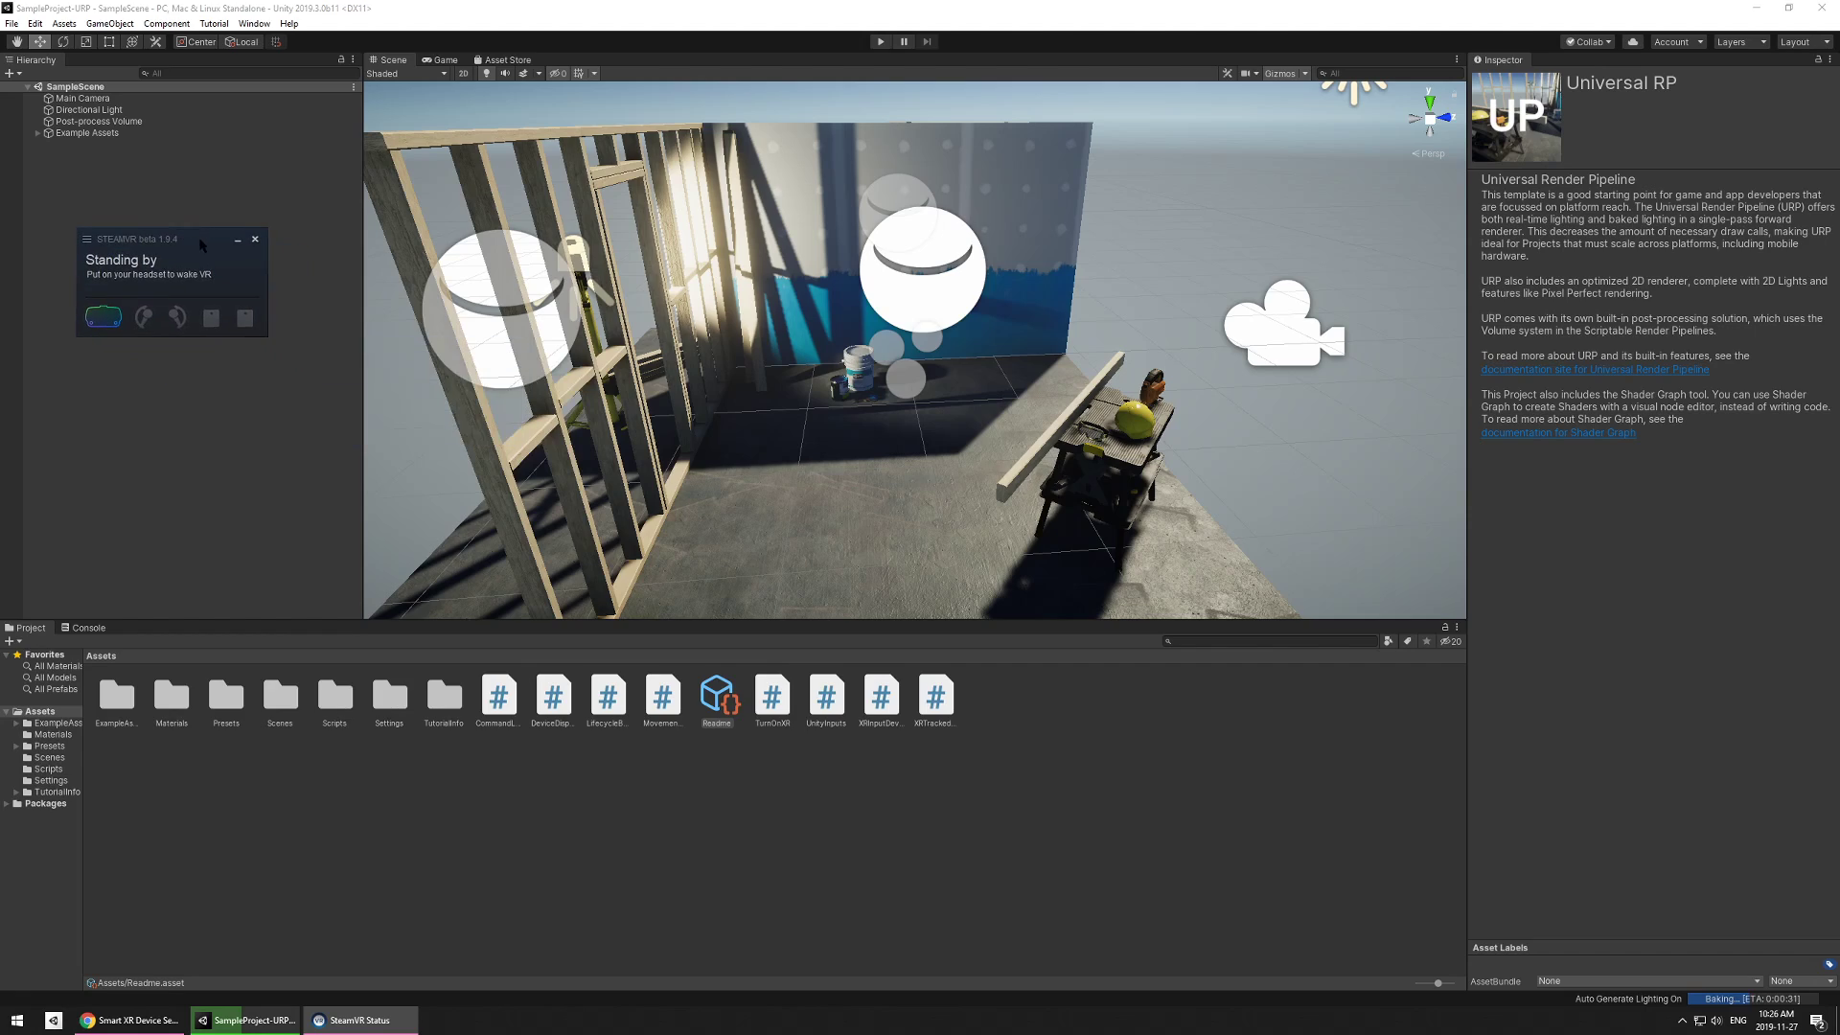
pyautogui.click(204, 200)
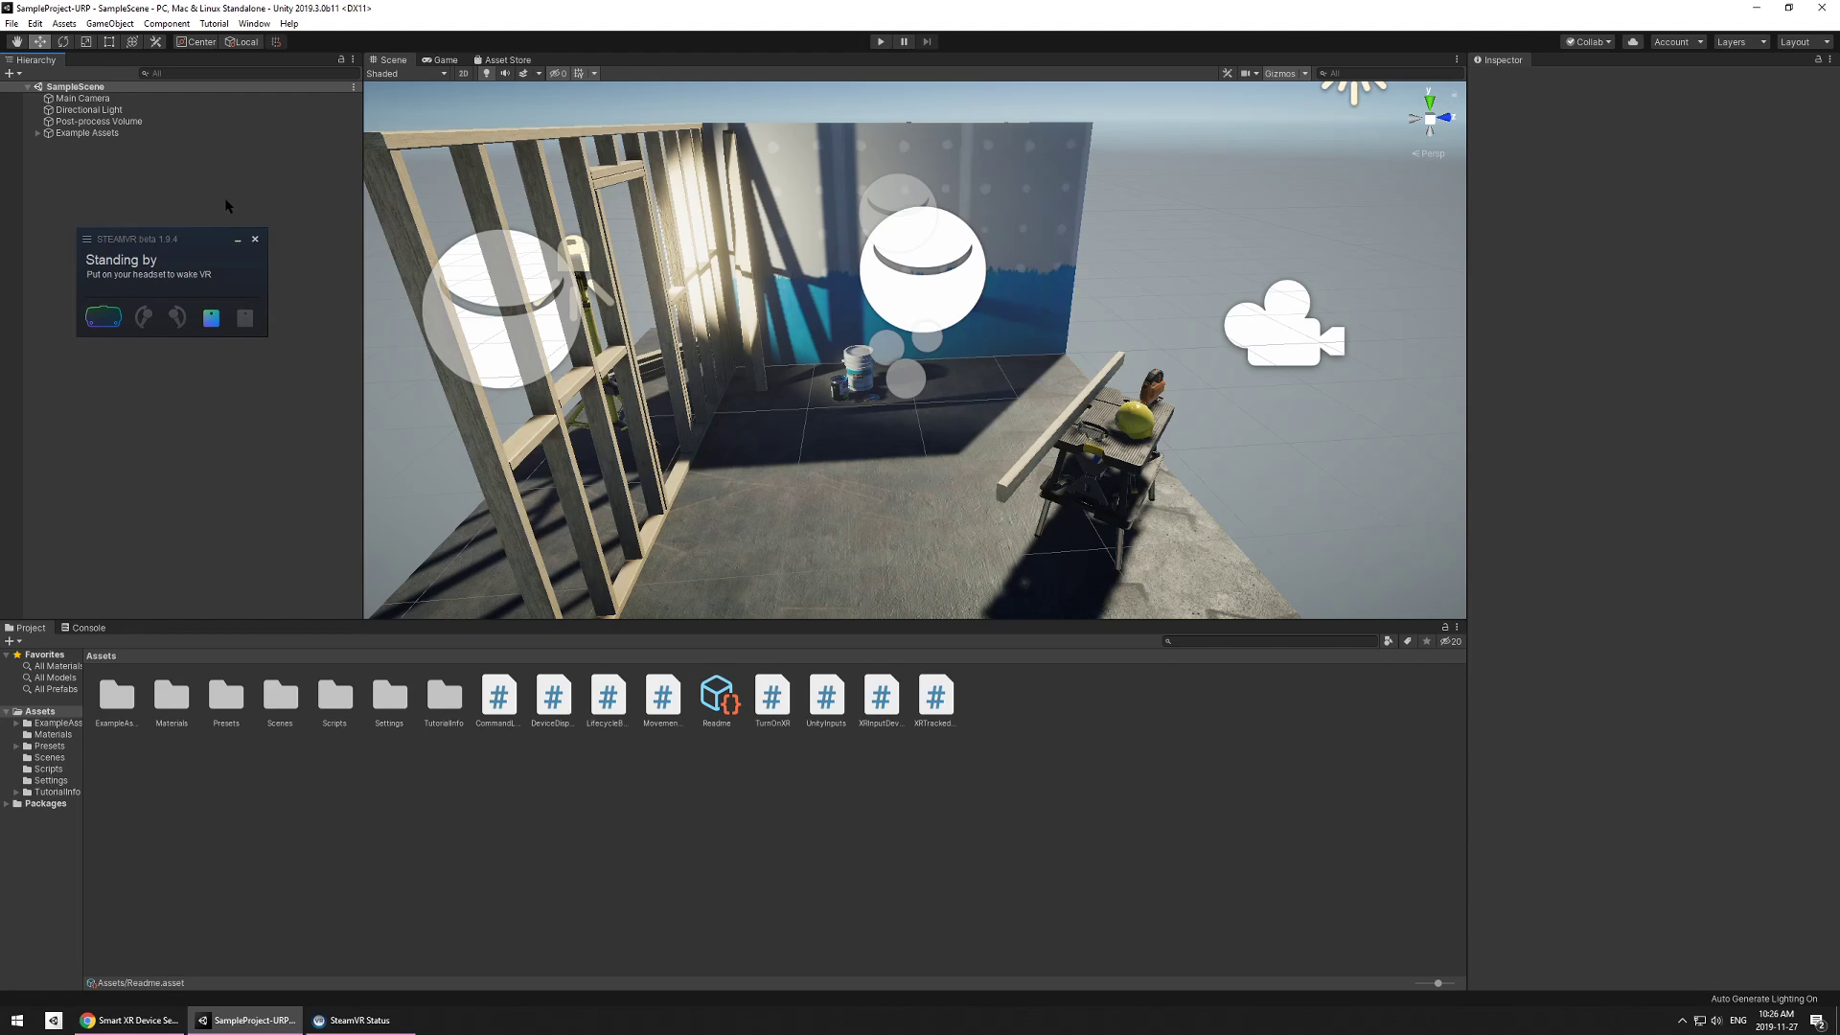
# - Open the project's Player settings with the XR Settings and collapse the Oculus SDK options
pyautogui.click(34, 24)
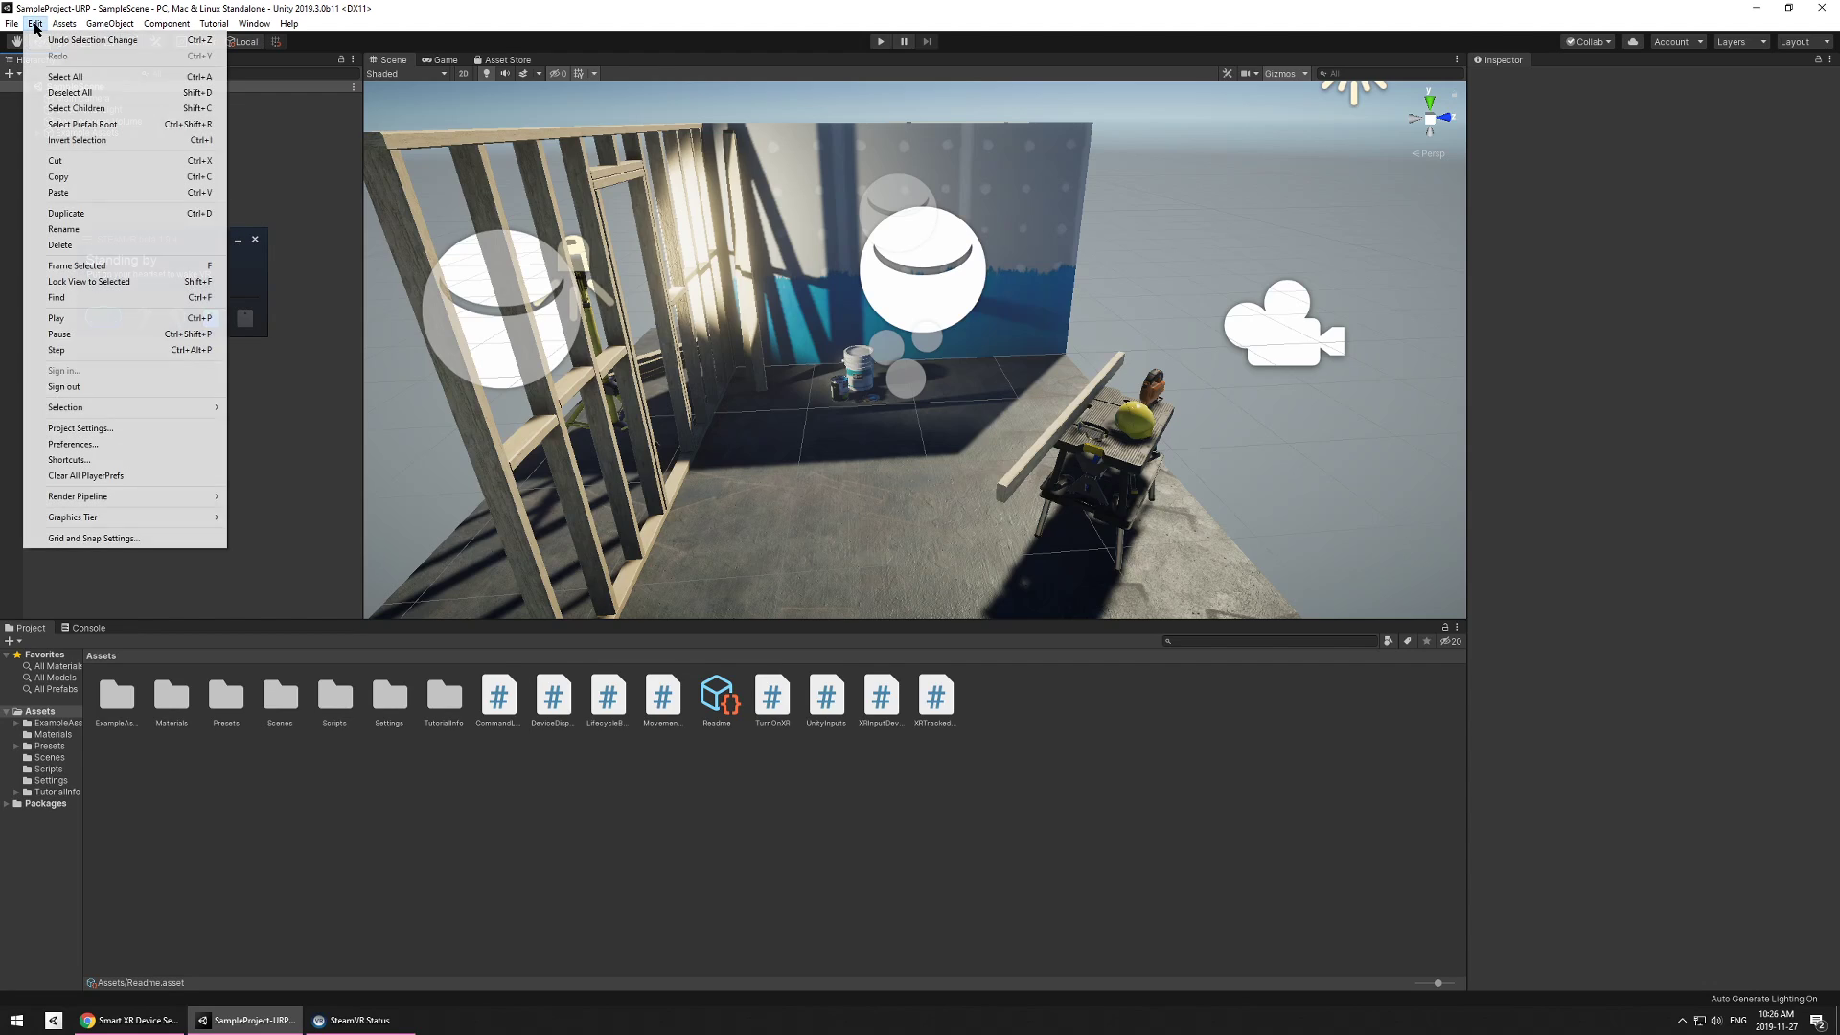
pyautogui.click(77, 428)
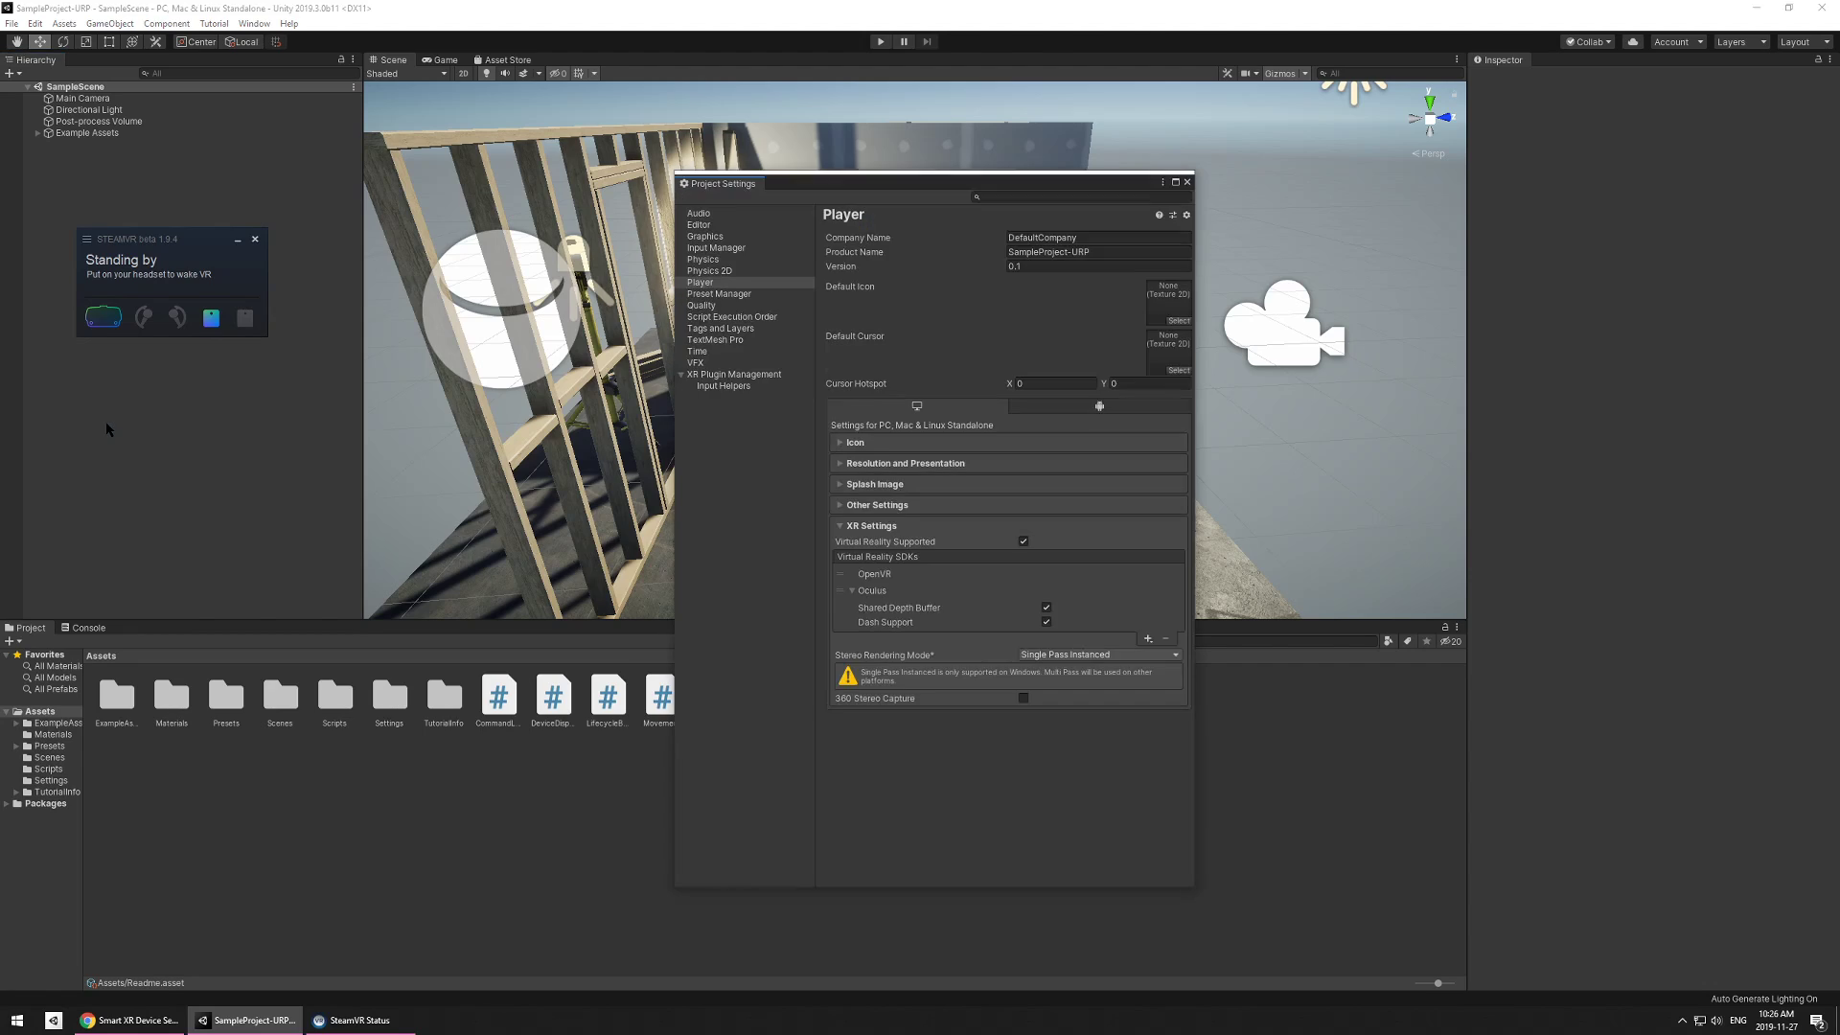
pyautogui.click(714, 278)
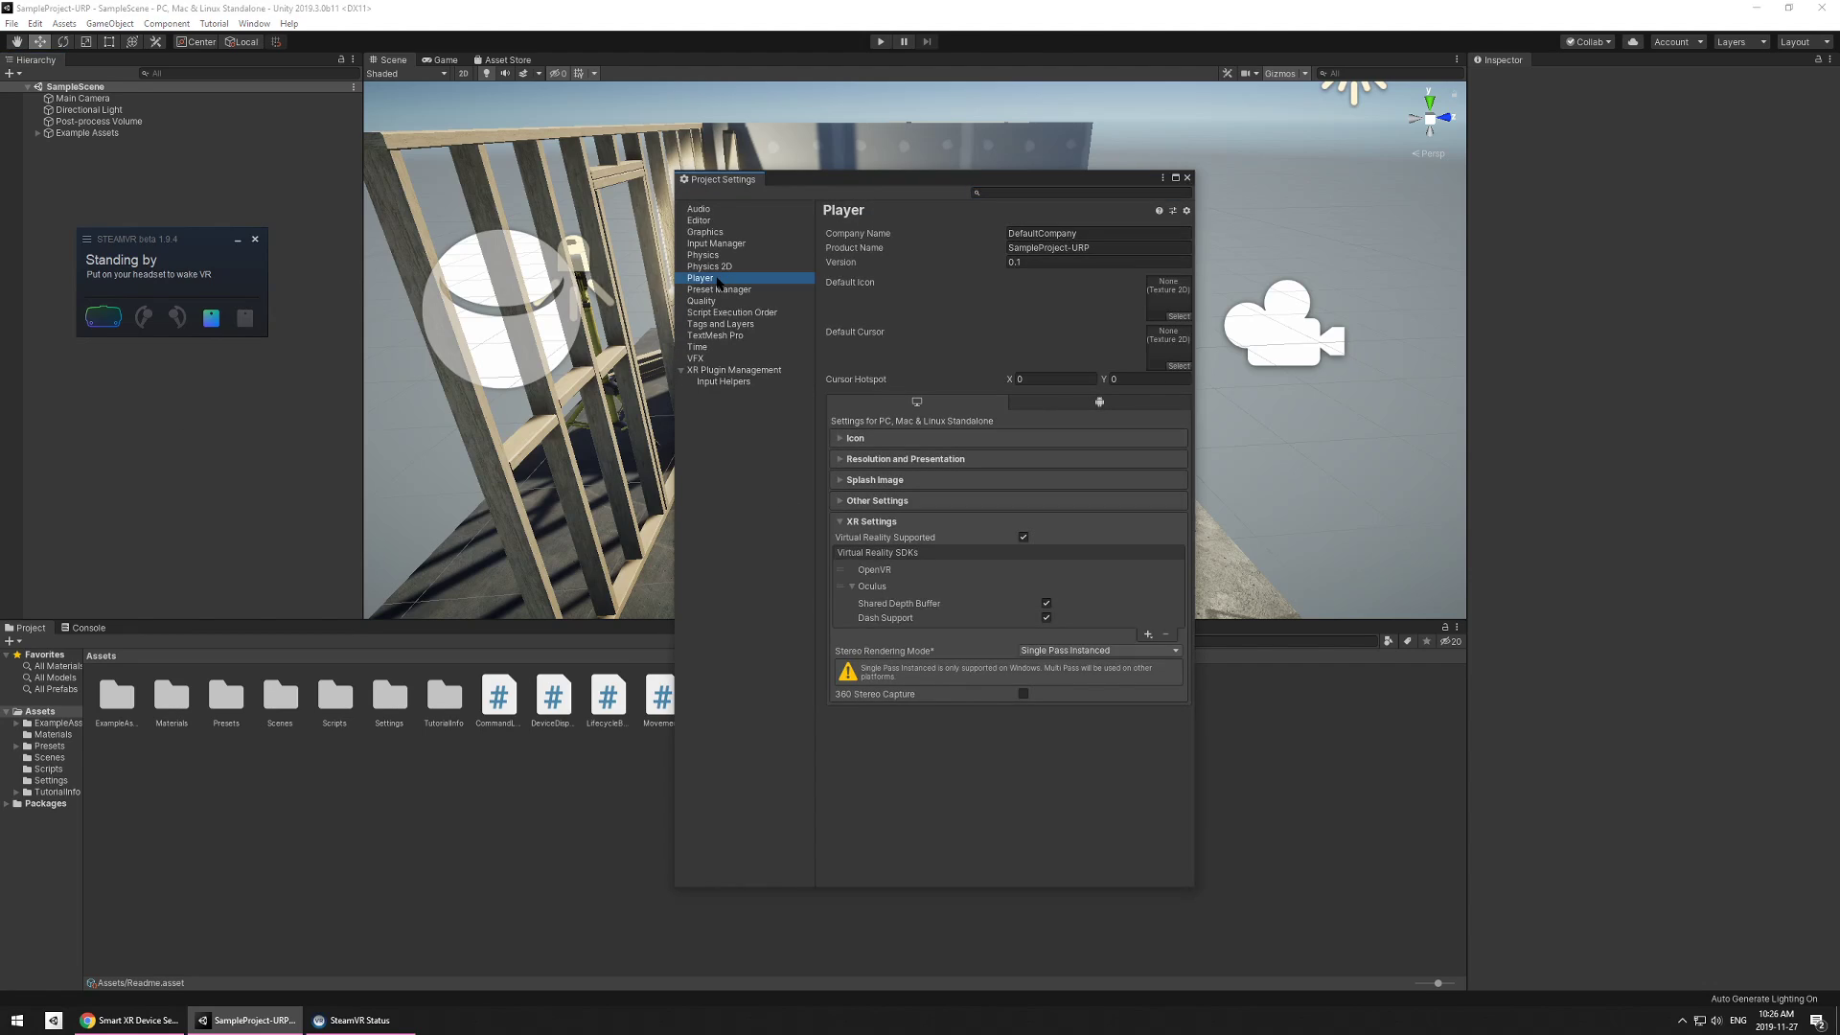
pyautogui.click(852, 589)
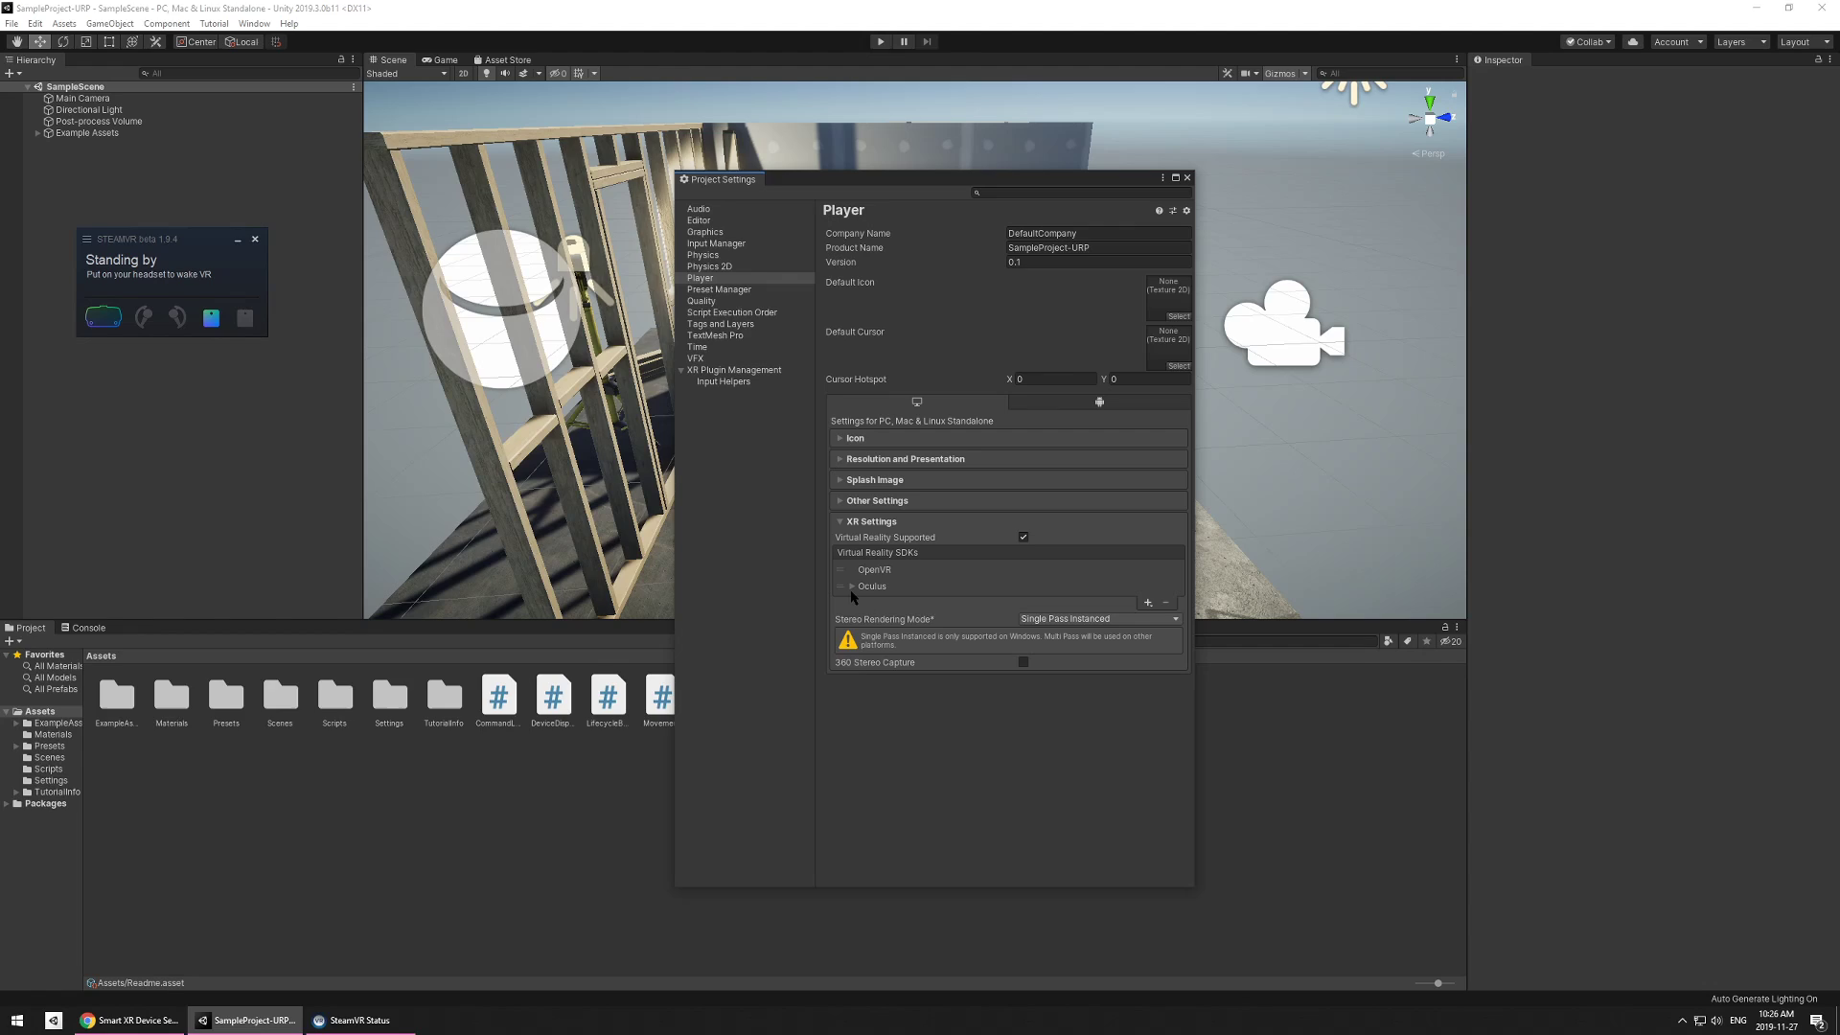
# - Examine the OpenVR and Oculus entries under Virtual Reality SDKs and the list of SDKs that can be added
pyautogui.click(903, 571)
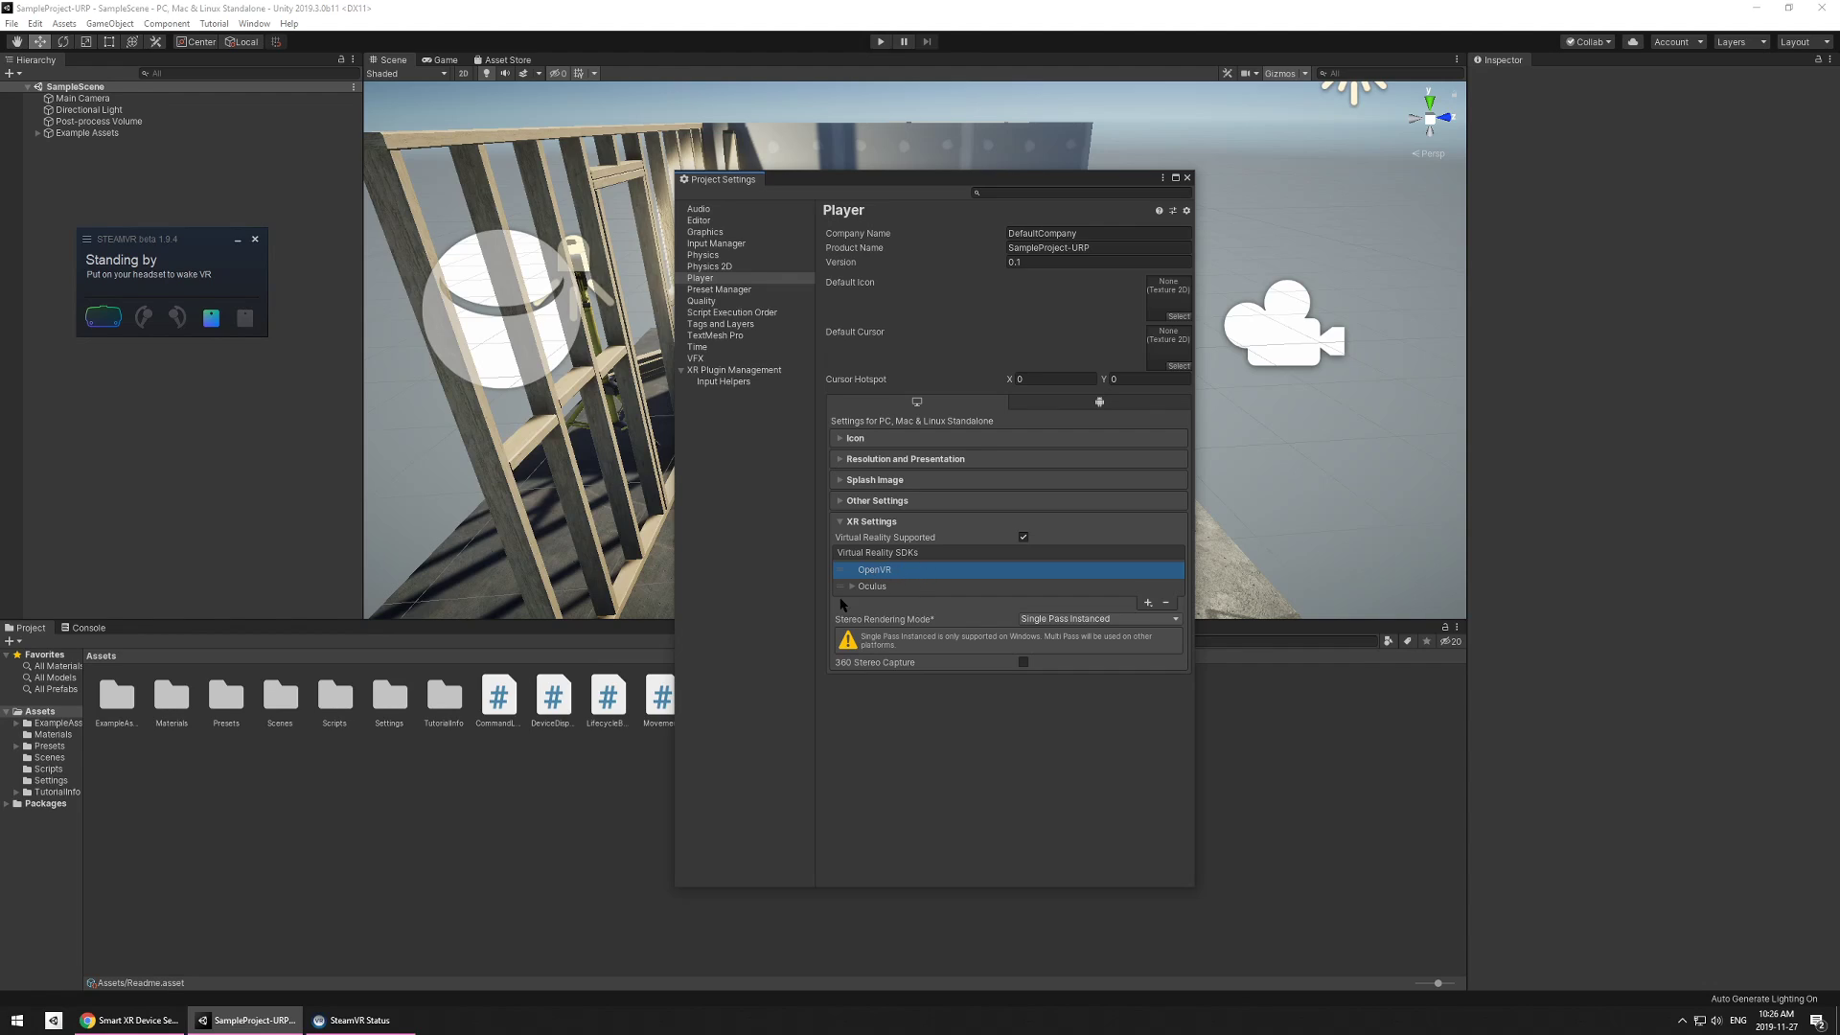
pyautogui.click(892, 588)
pyautogui.click(899, 568)
pyautogui.click(901, 584)
pyautogui.click(1147, 604)
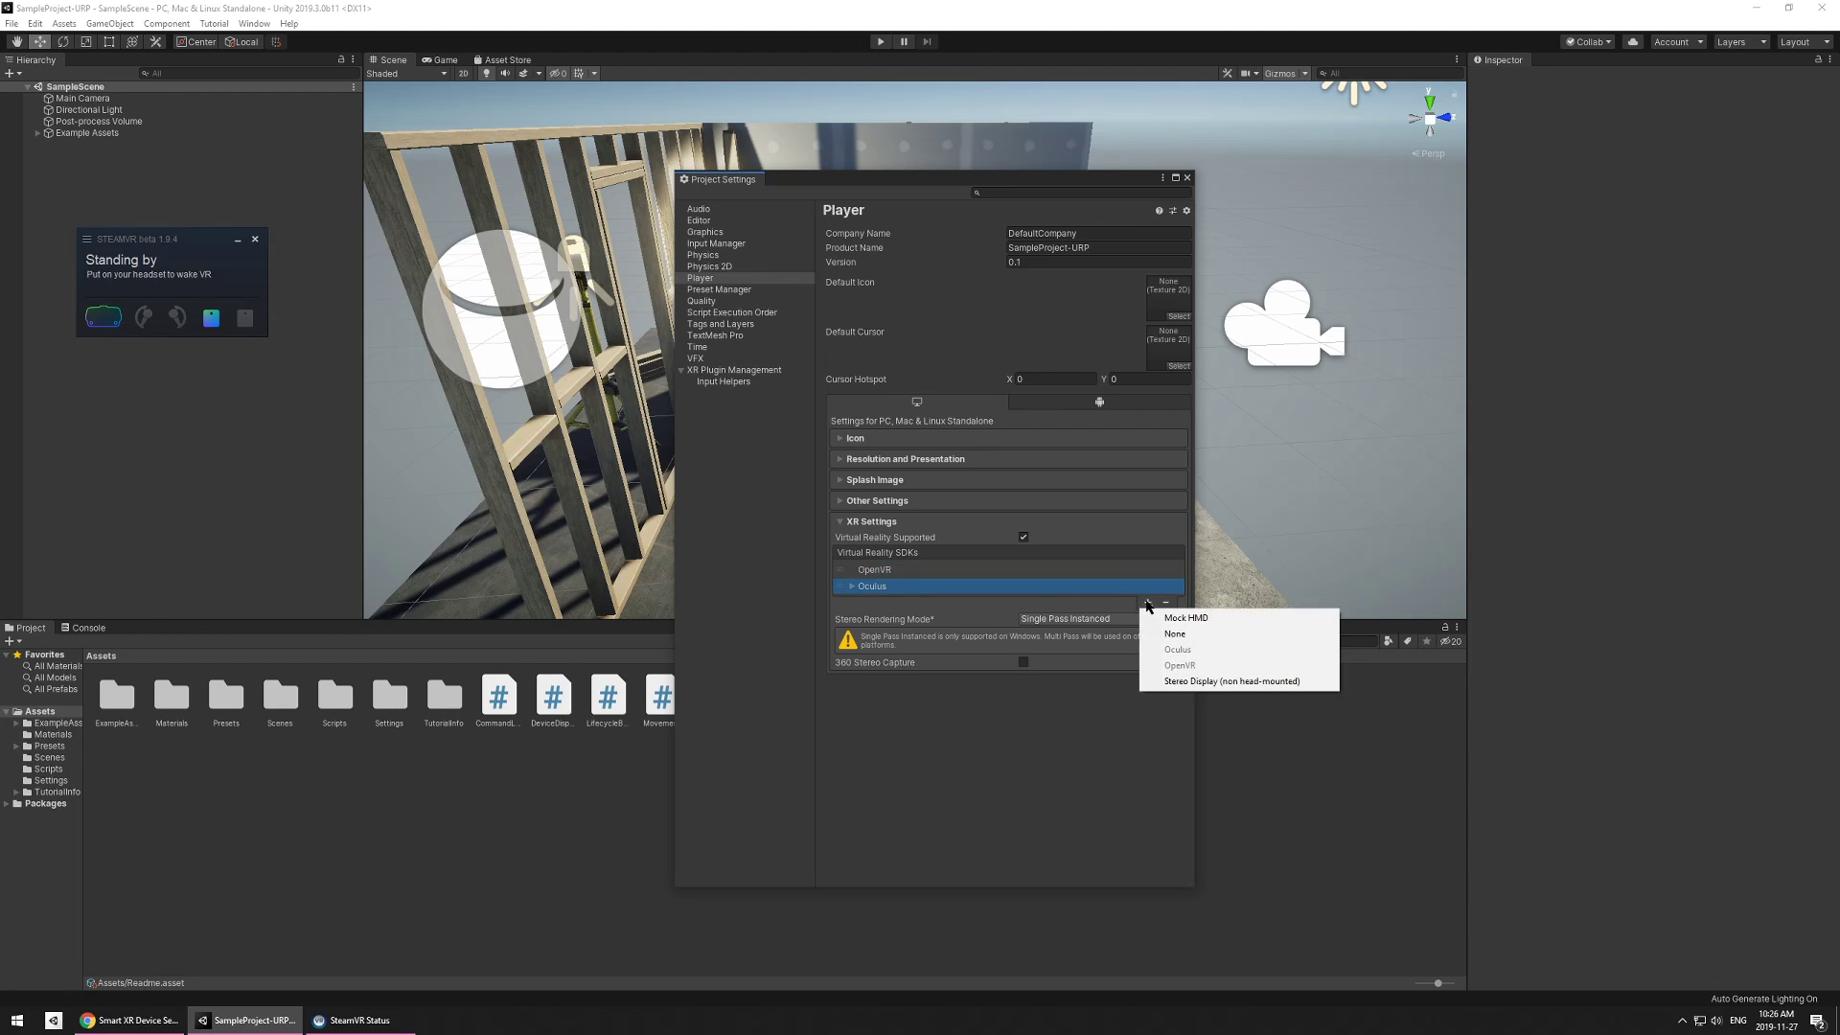
pyautogui.click(1057, 741)
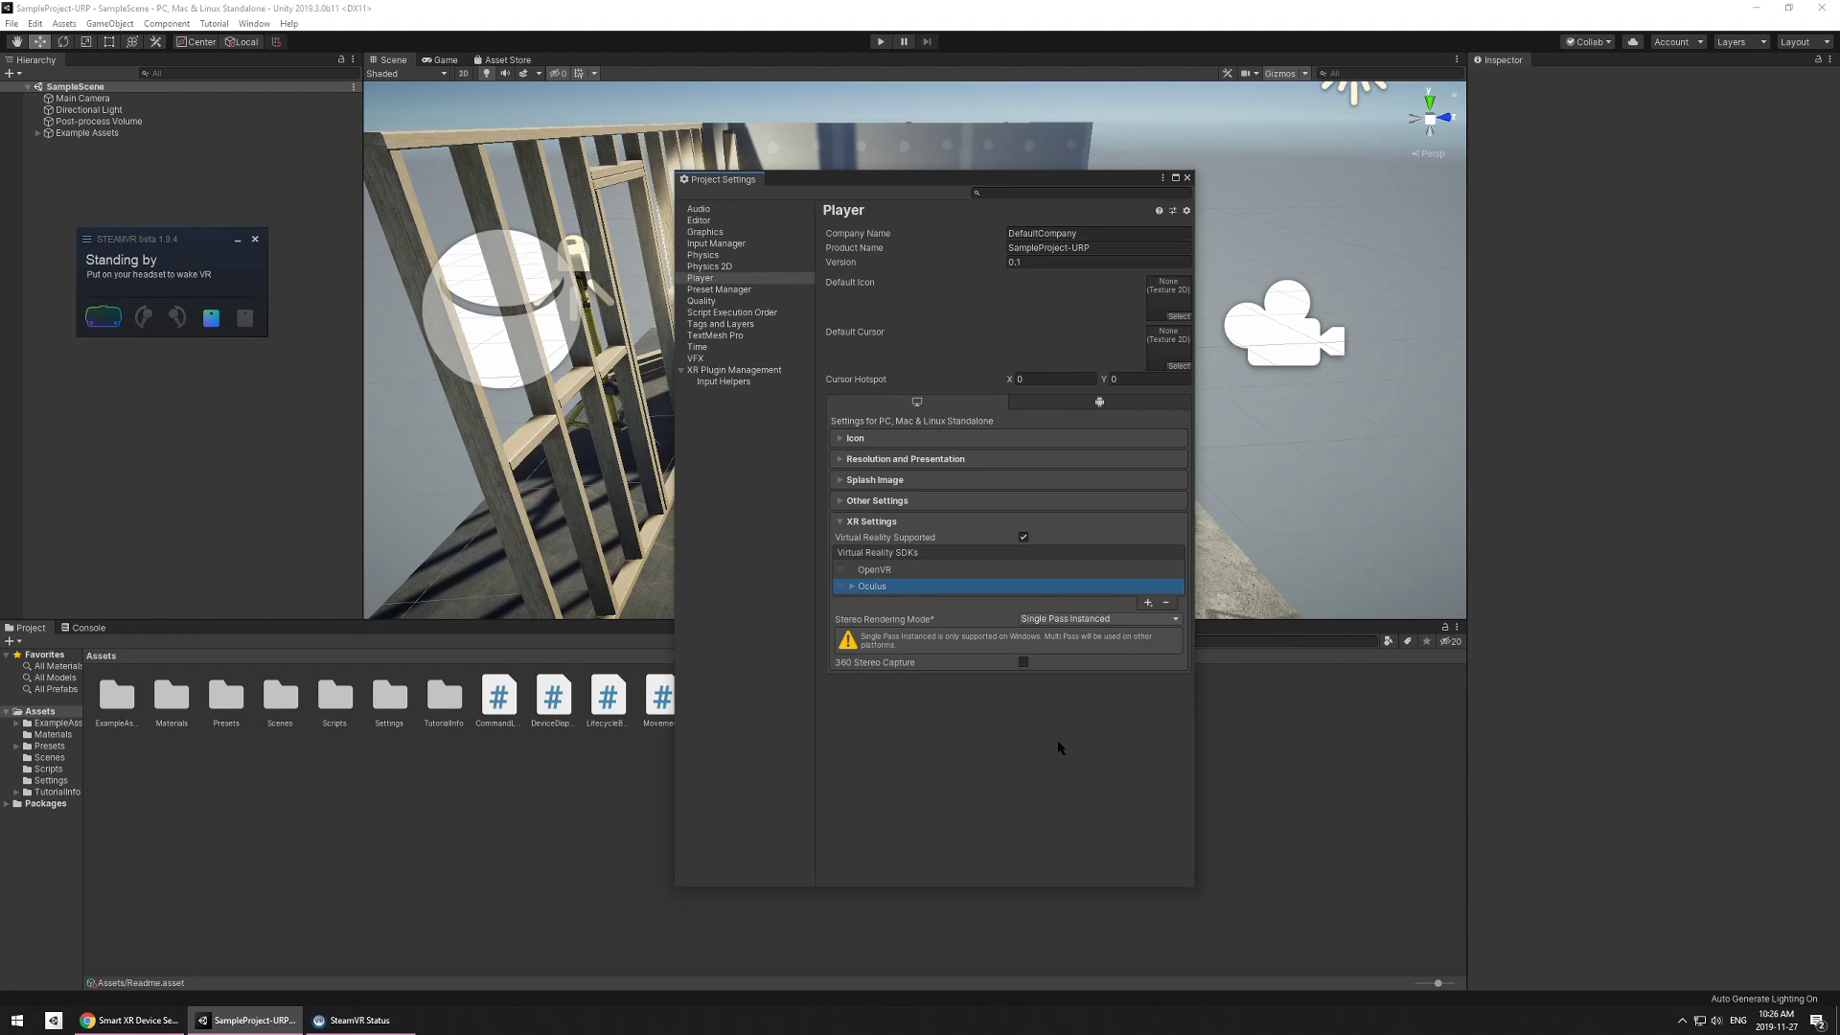
# - Add None to the Virtual Reality SDKs, place it first above OpenVR, and close the Project Settings
pyautogui.click(885, 571)
pyautogui.click(898, 586)
pyautogui.click(1148, 603)
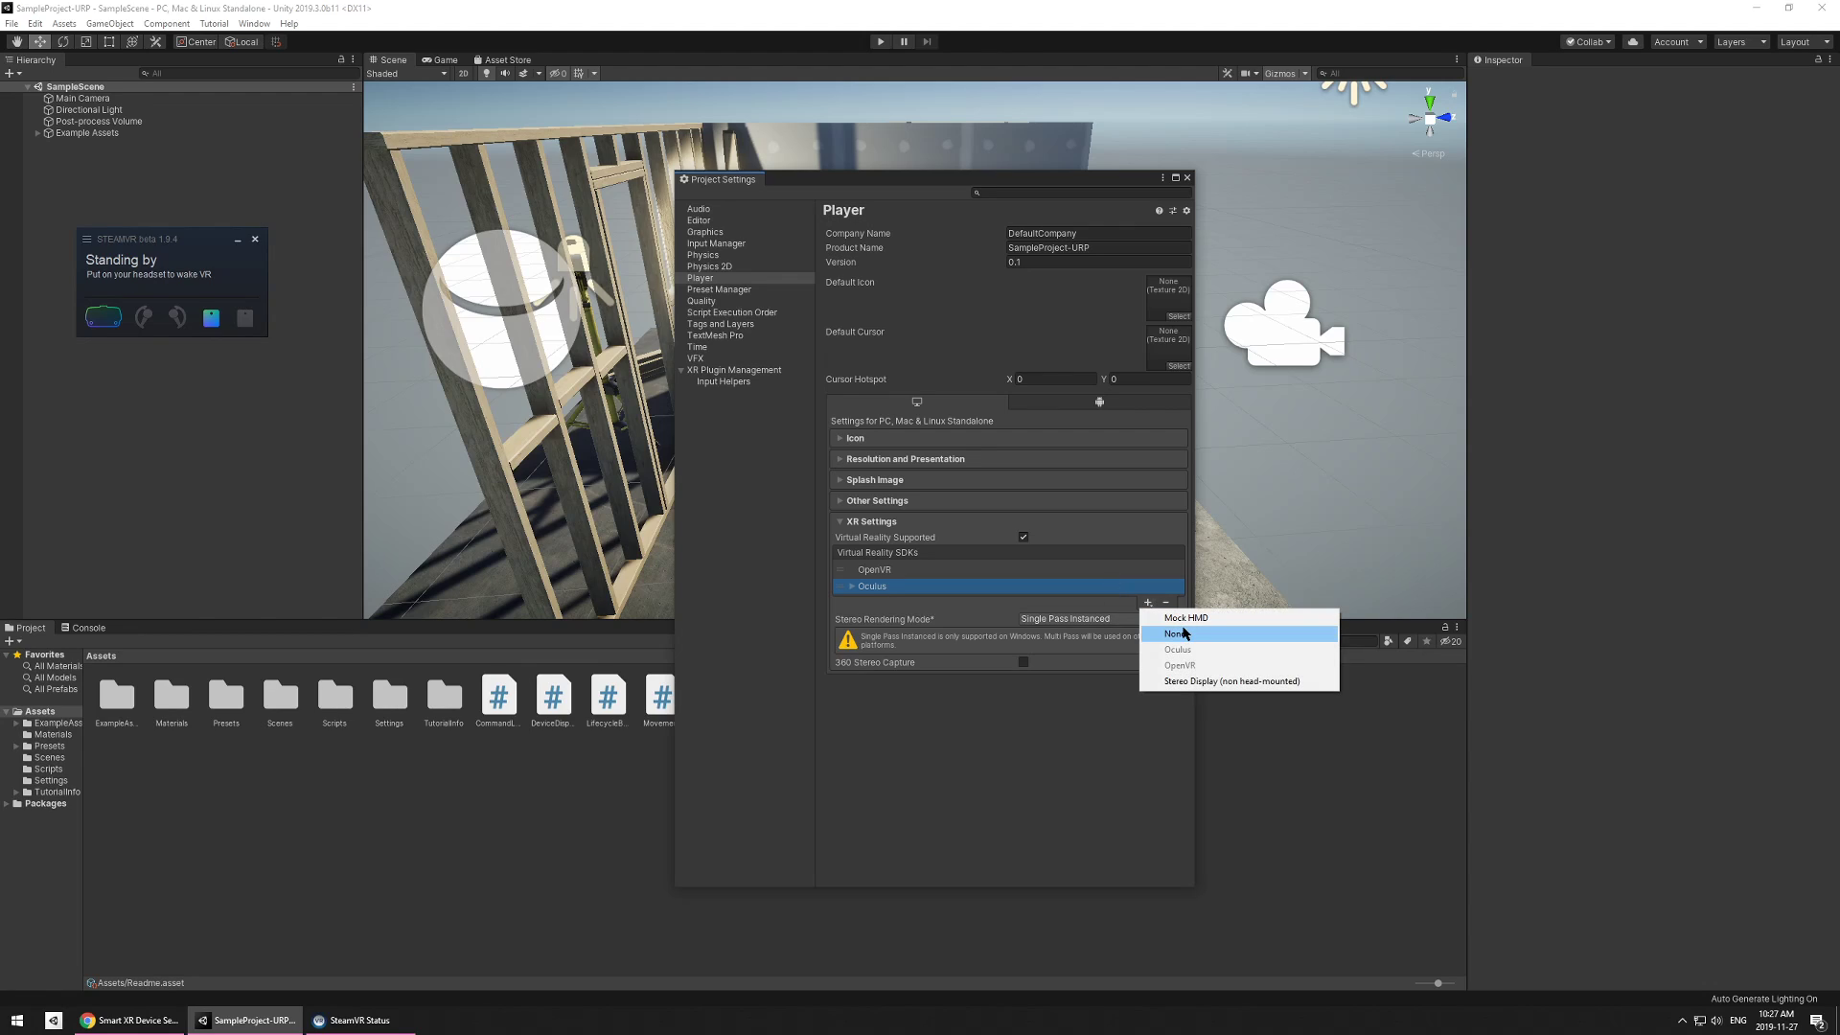
pyautogui.click(1185, 632)
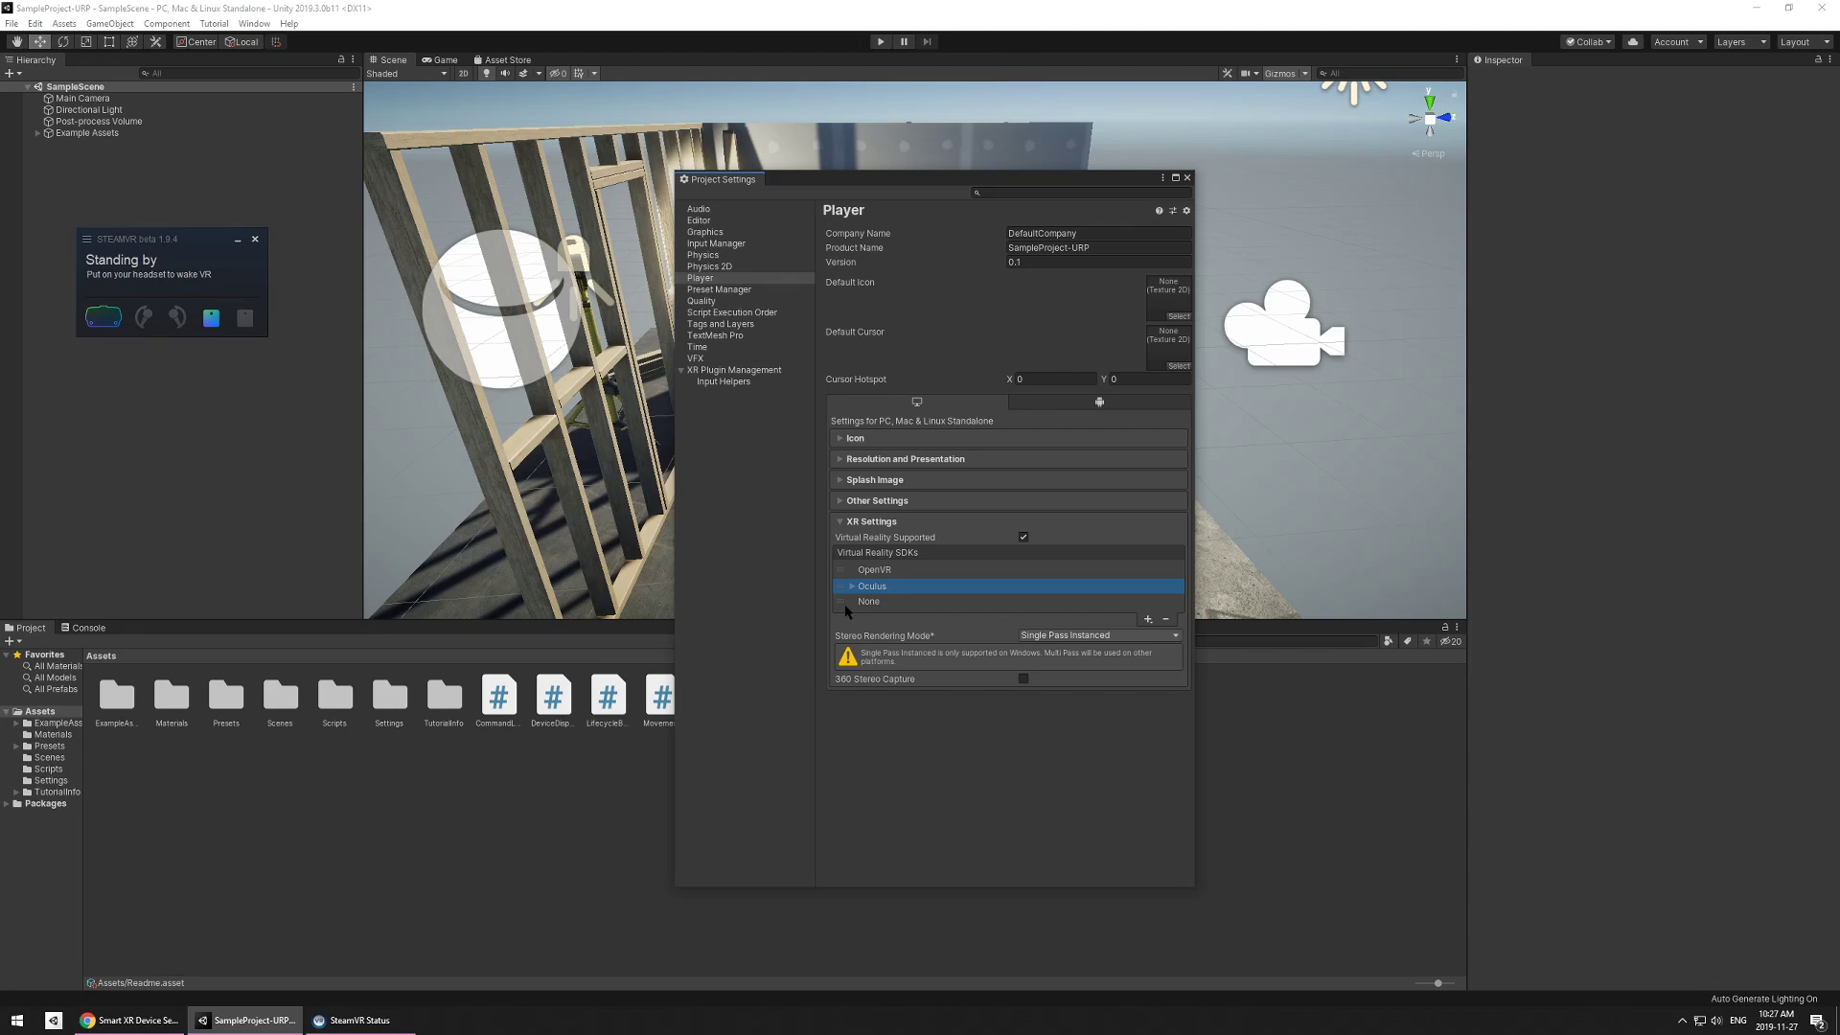
pyautogui.moveTo(843, 602); pyautogui.dragTo(840, 573)
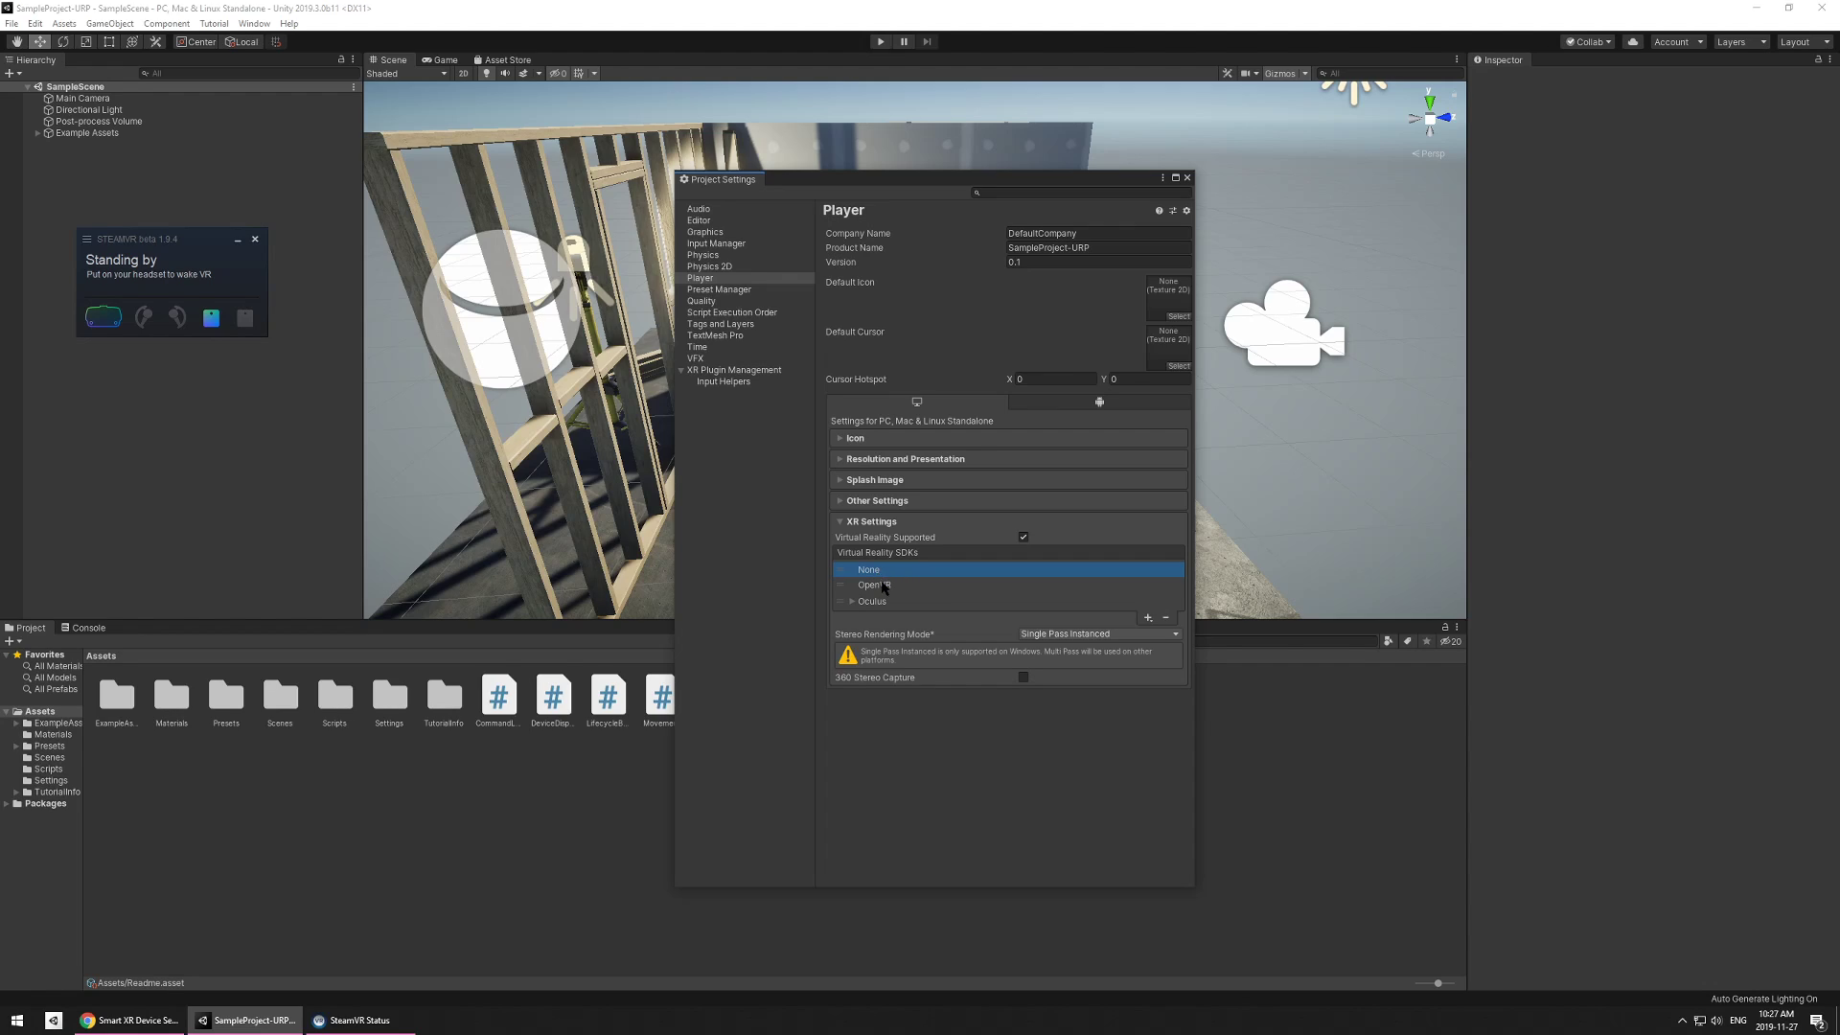
pyautogui.click(1187, 177)
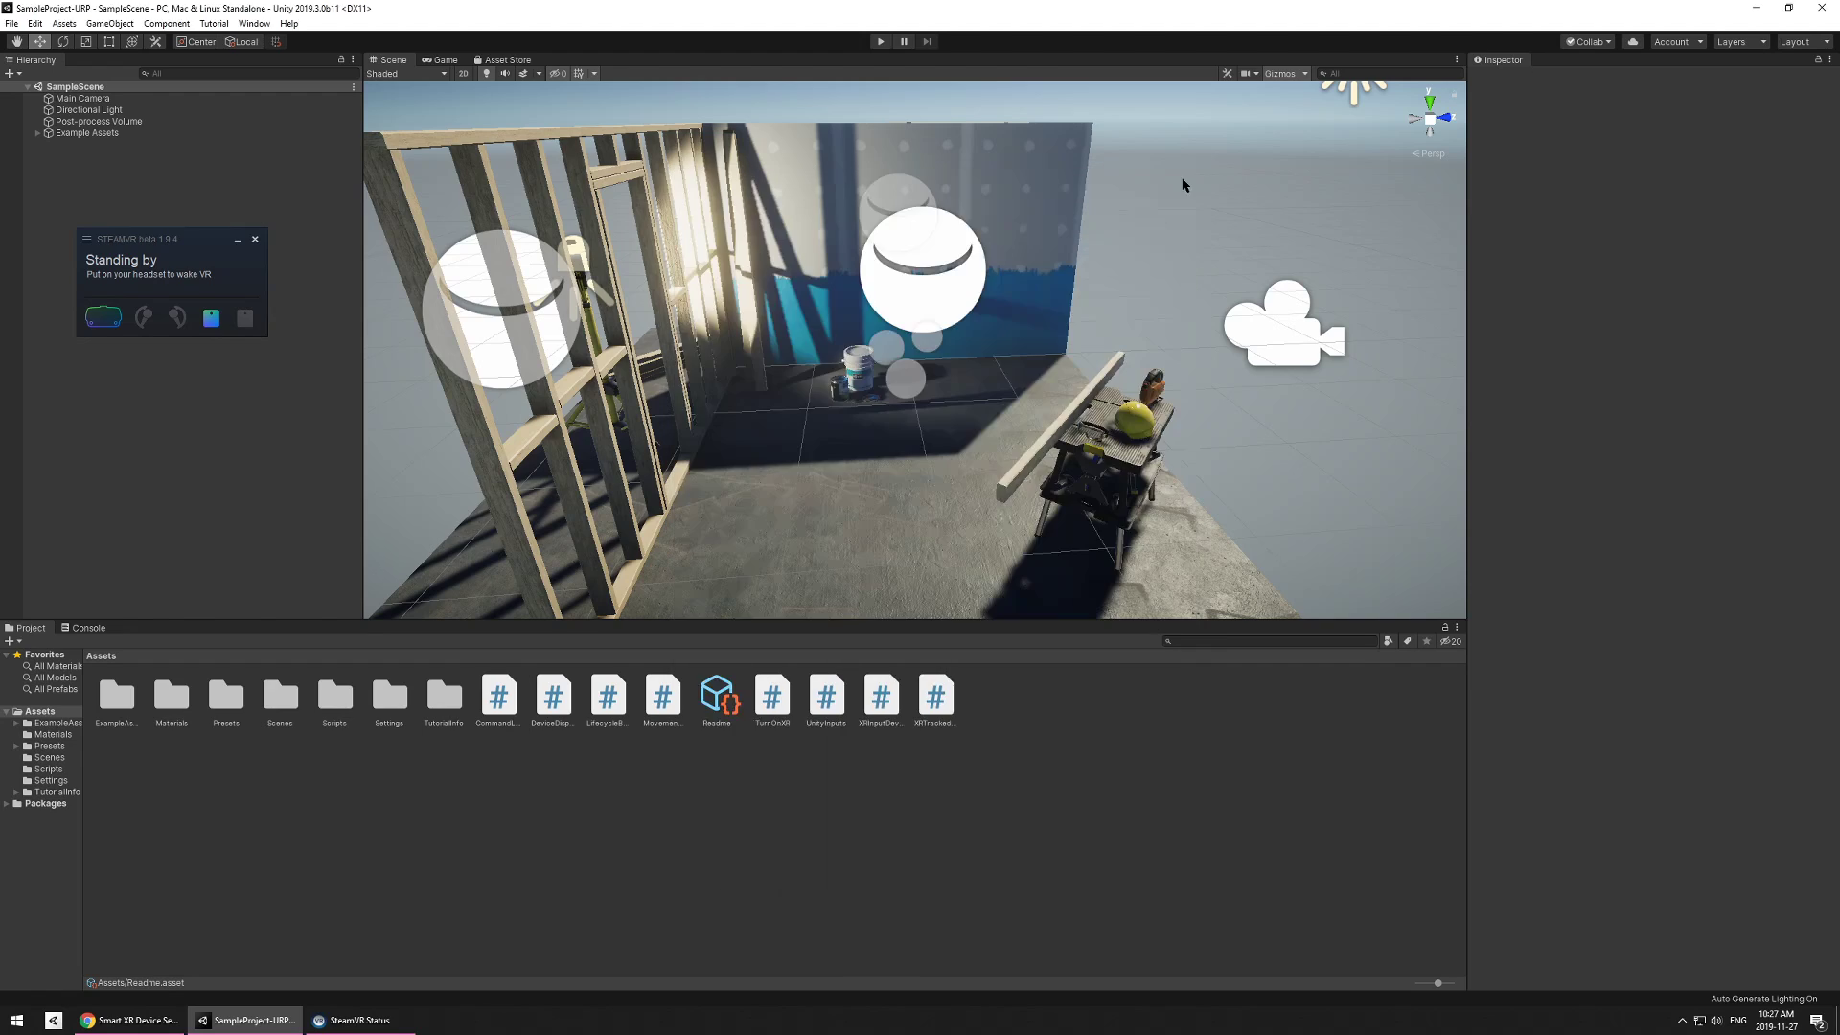
# - Quit SteamVR and restart the Unity editor with SampleProject-URP from Unity Hub
pyautogui.click(87, 239)
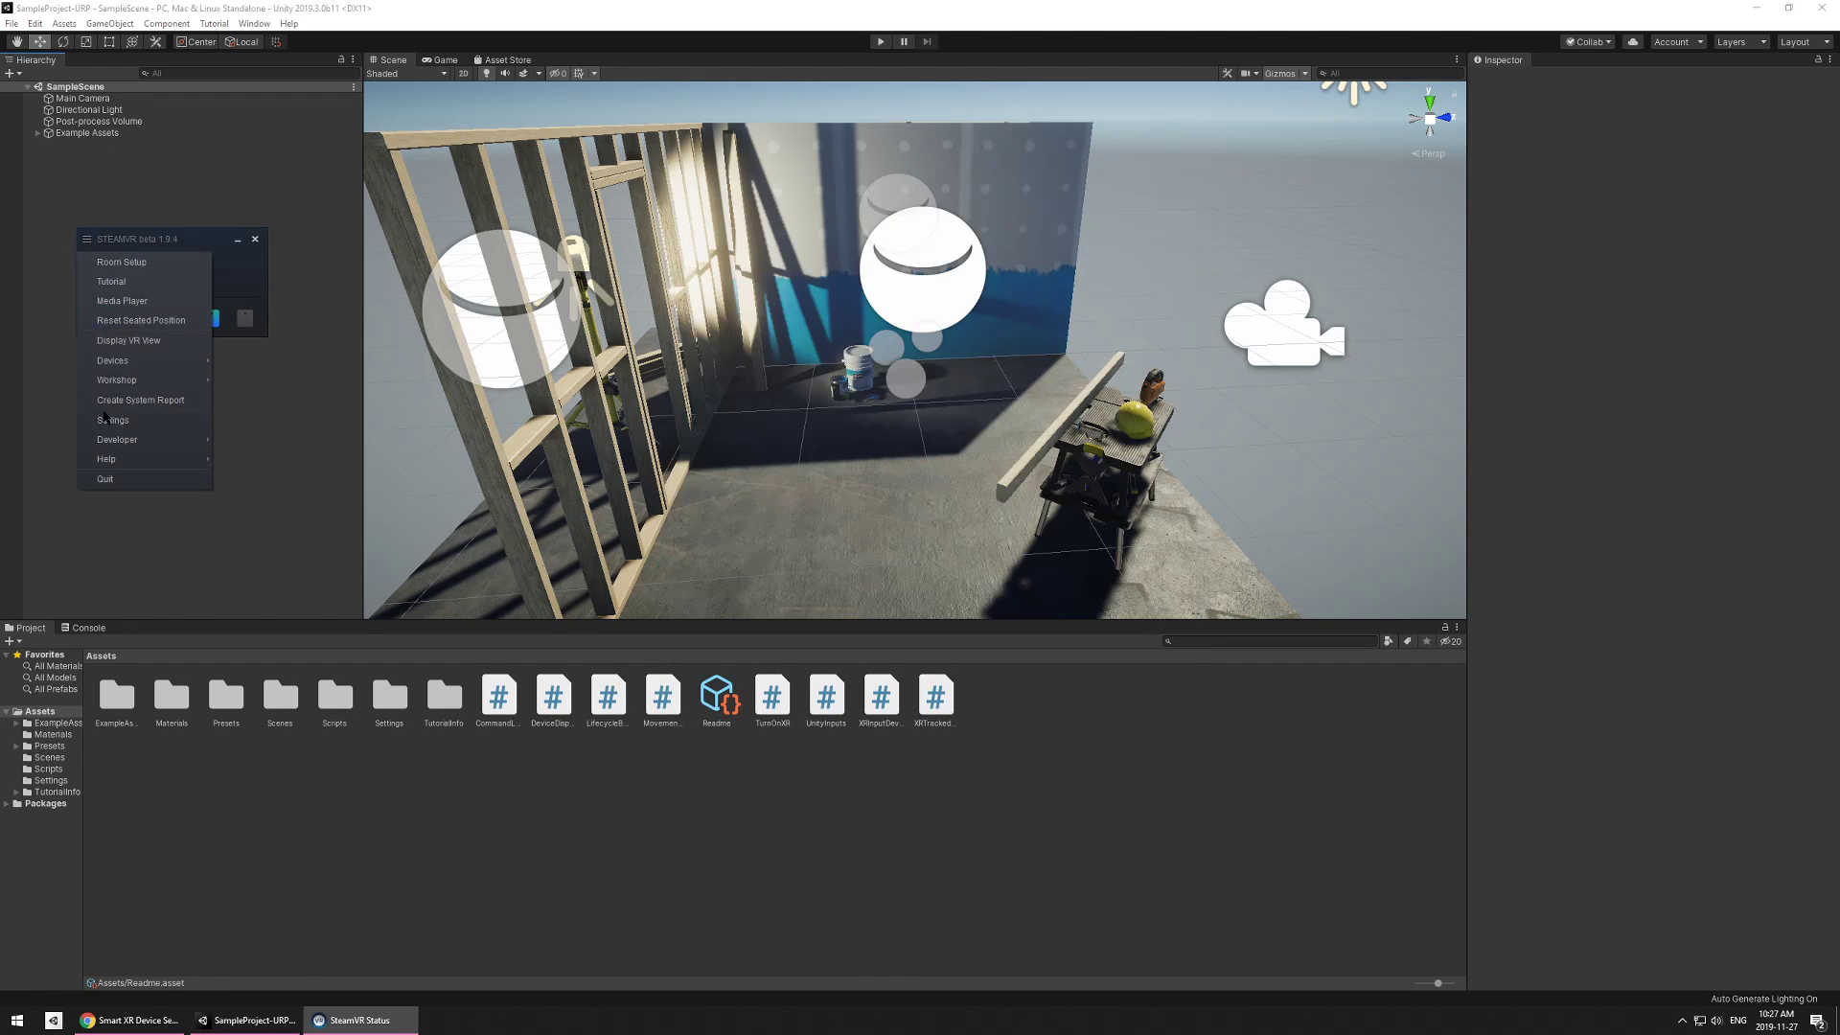
pyautogui.click(106, 478)
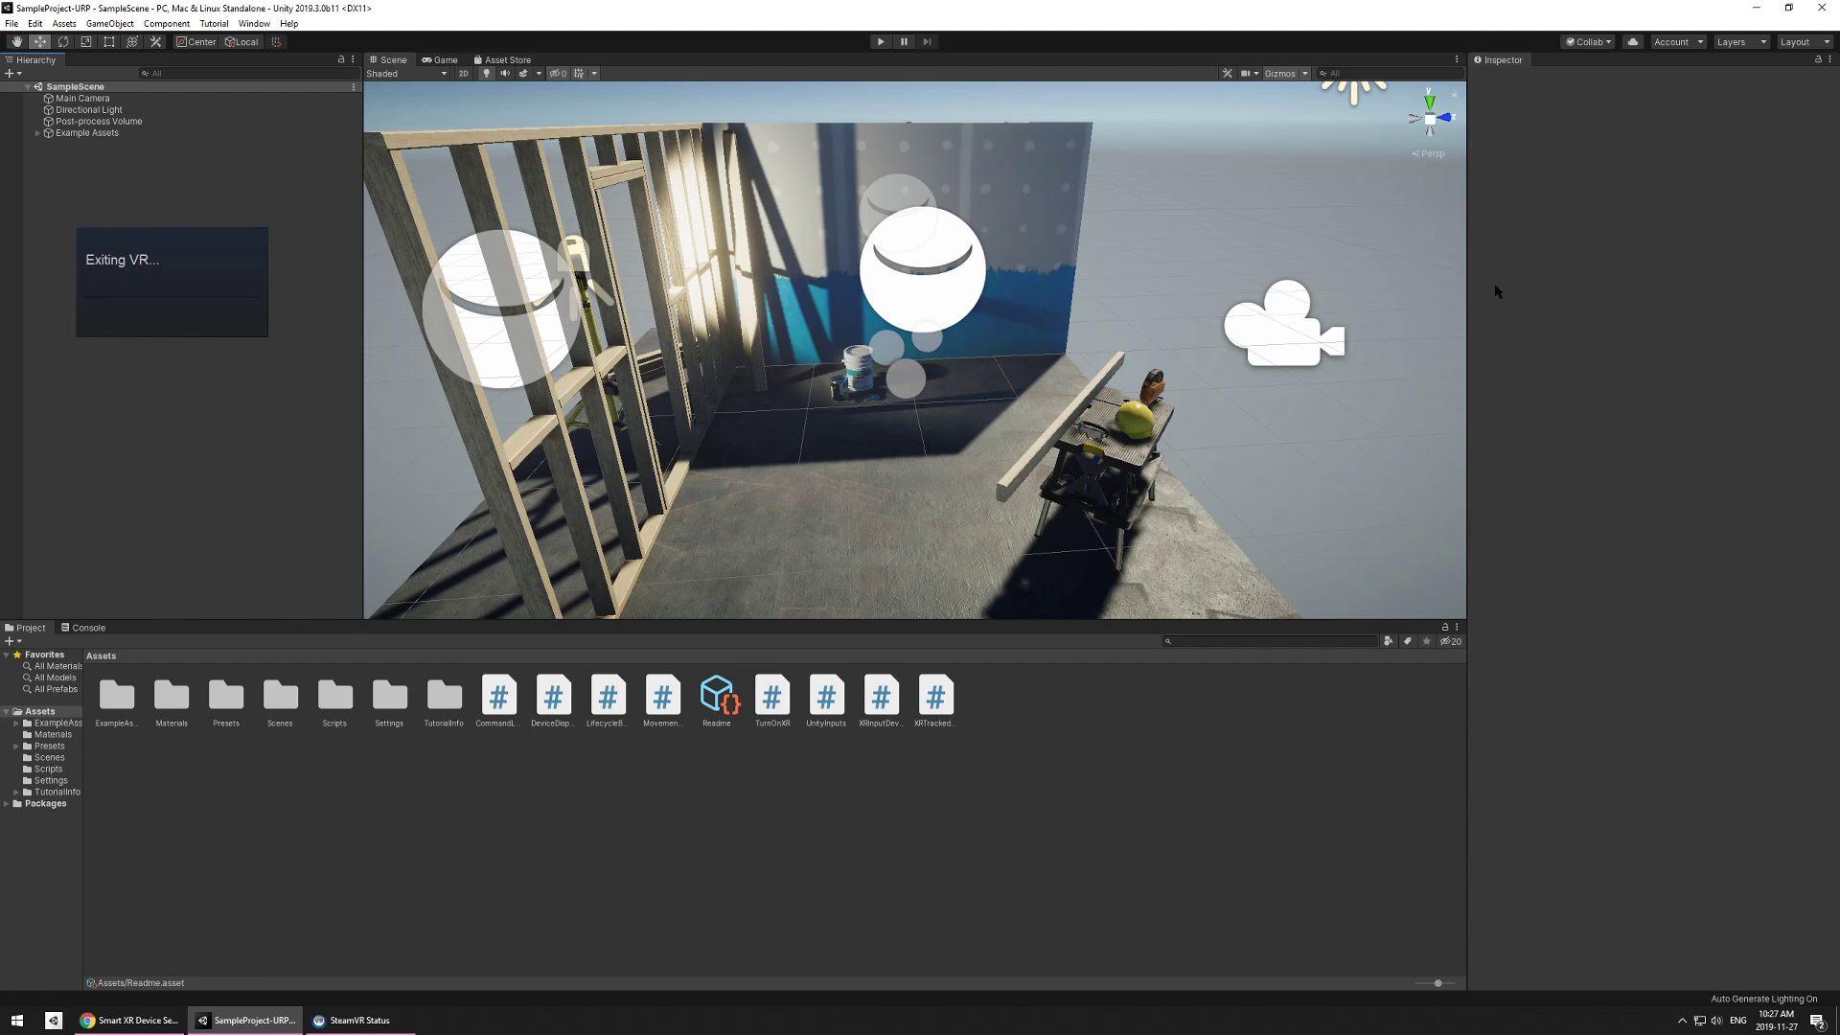
pyautogui.click(1820, 11)
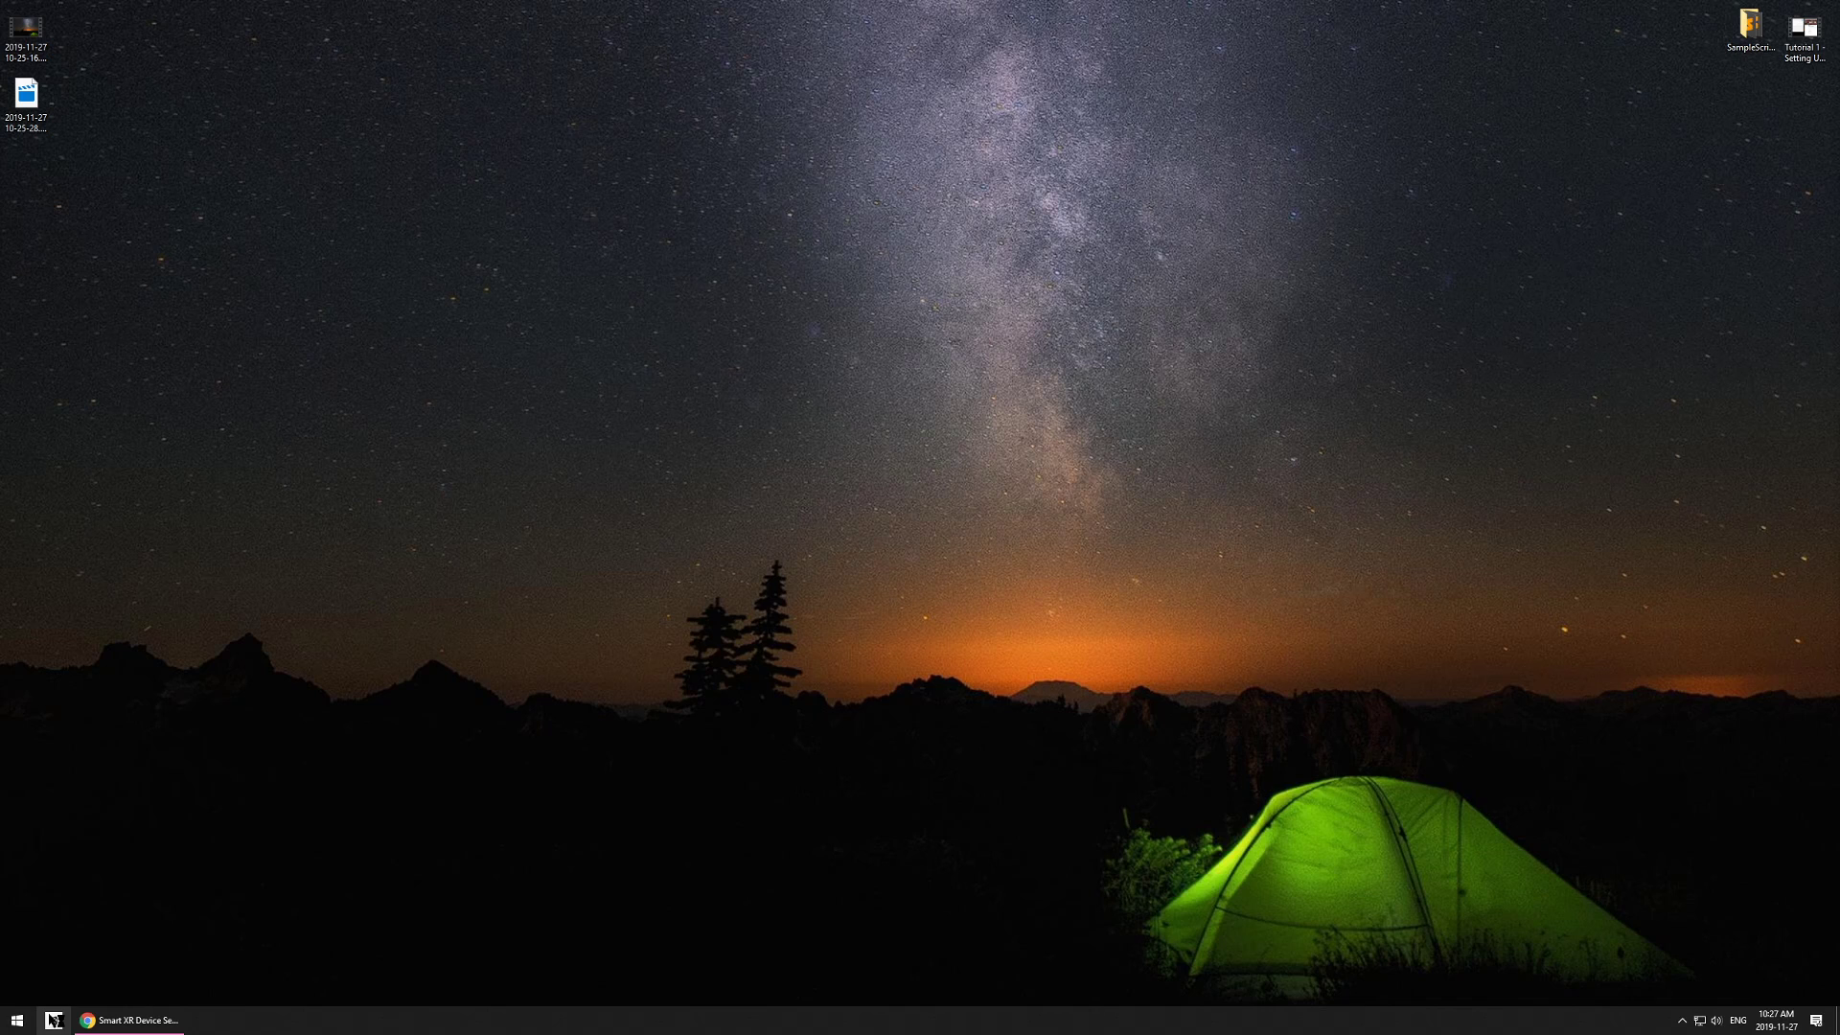
pyautogui.click(54, 1020)
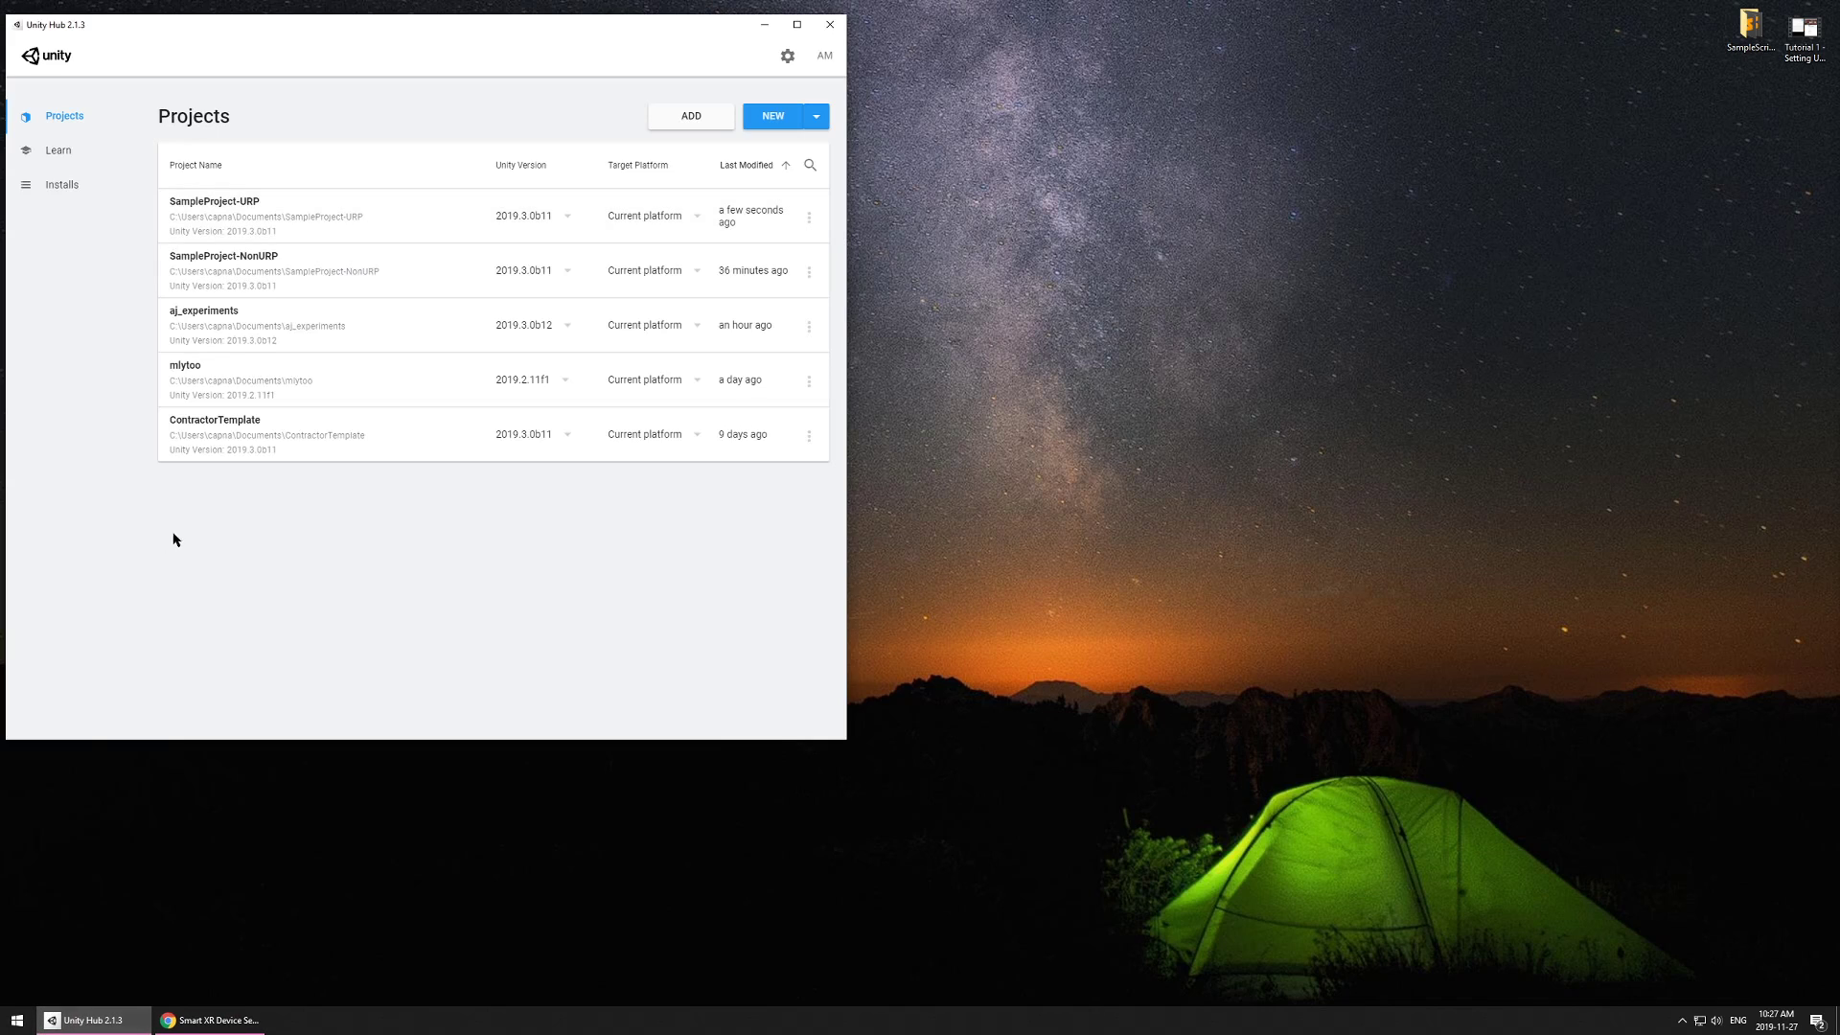
pyautogui.click(241, 211)
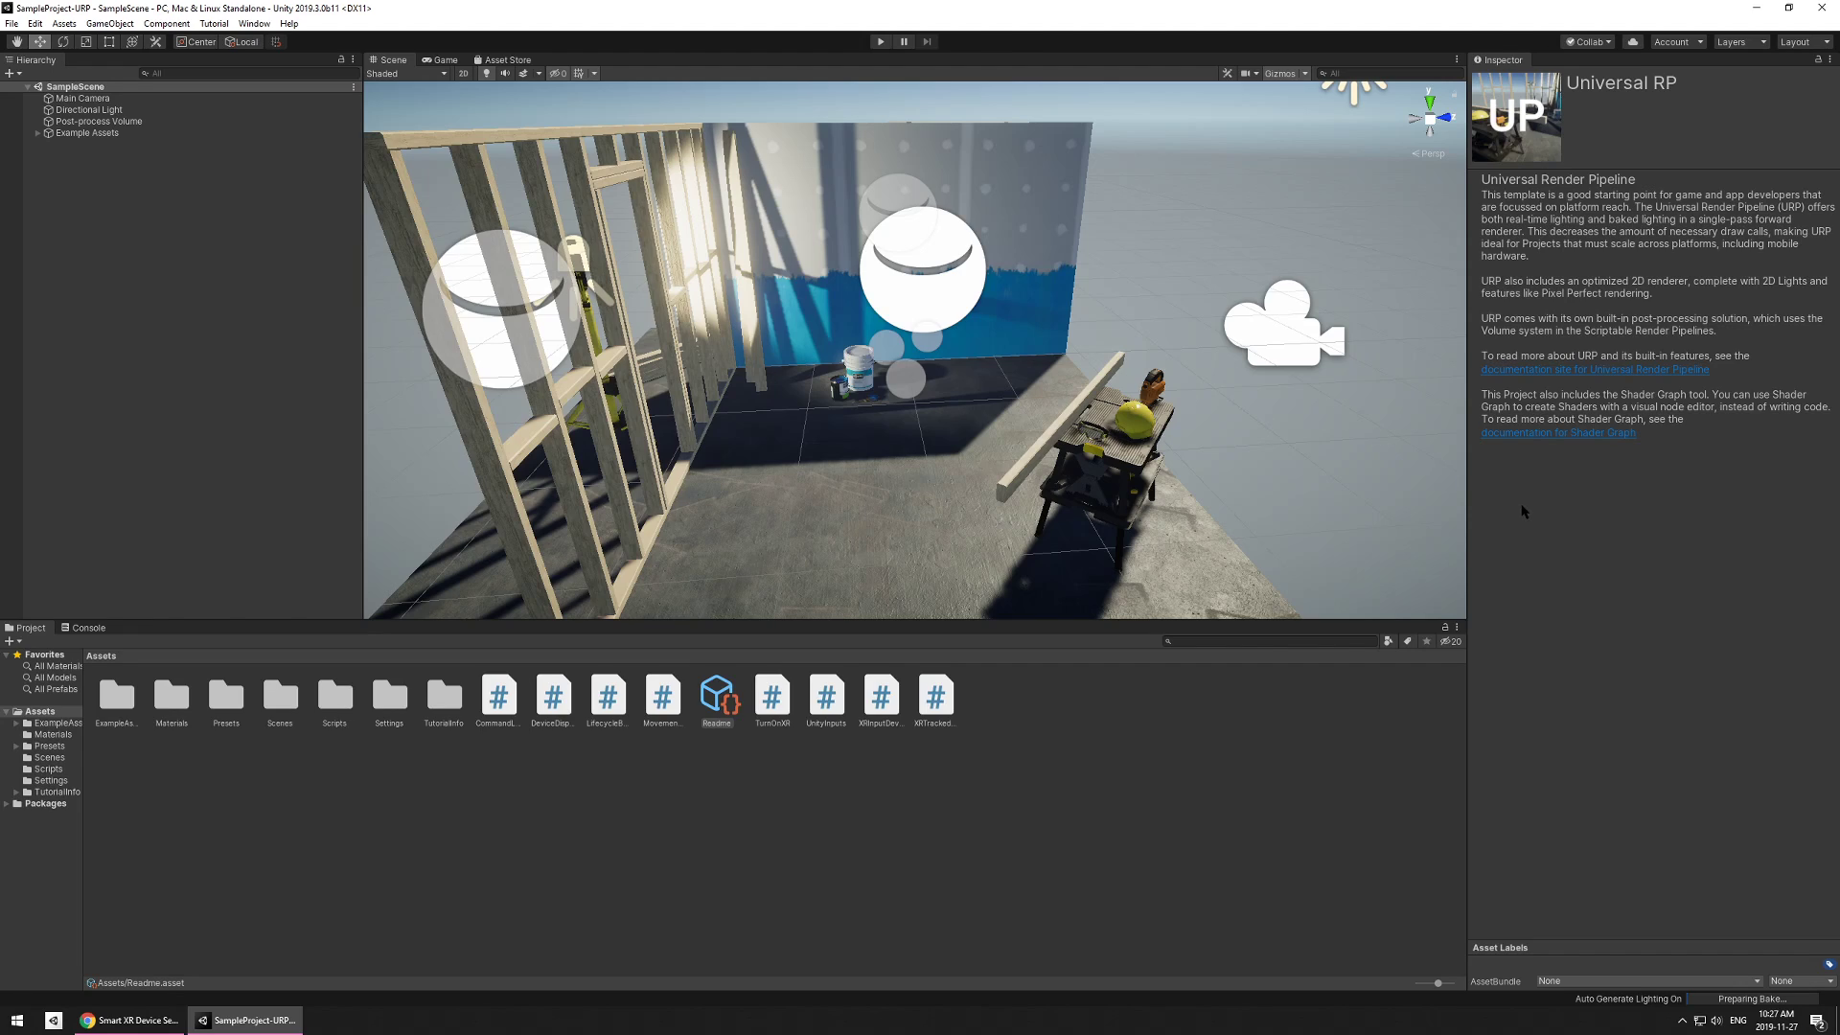
# - Inspect the XRTrackedDevice, CommandLineArguments, DeviceDisplay and LifecycleBase scripts in the Assets folder, ending with nothing selected
pyautogui.click(935, 698)
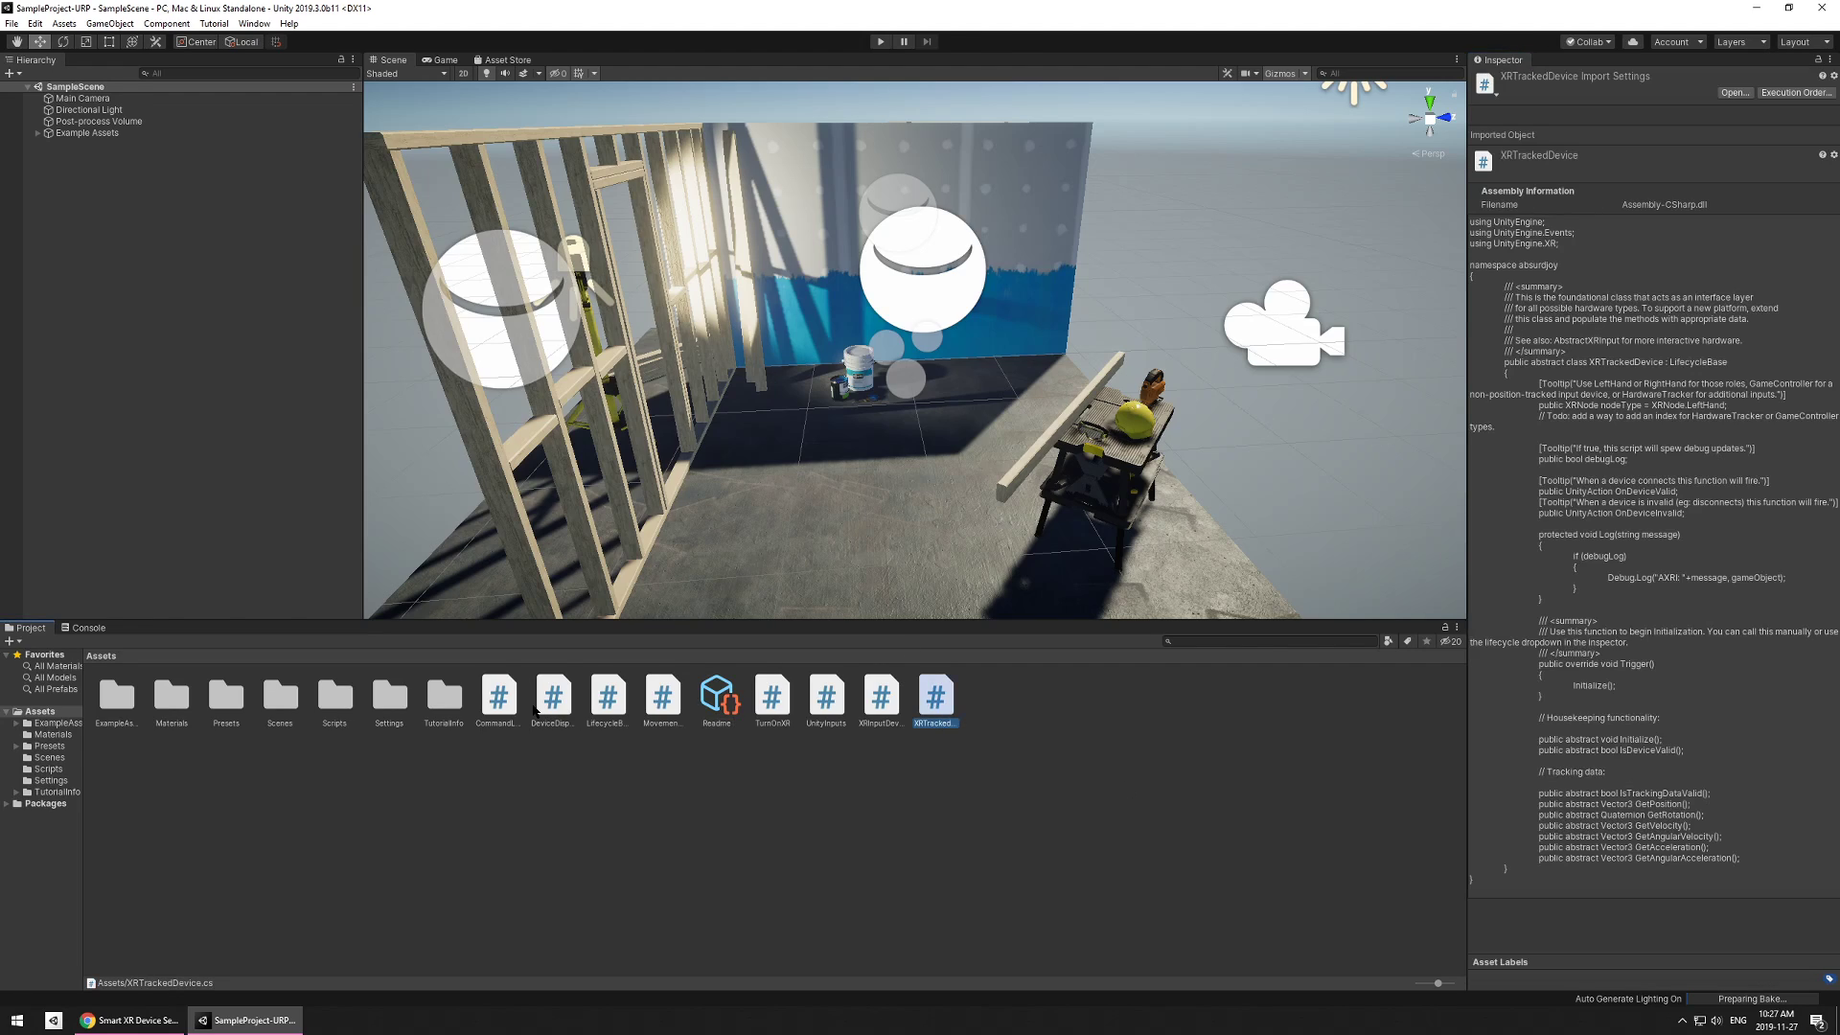
pyautogui.click(500, 697)
pyautogui.click(563, 705)
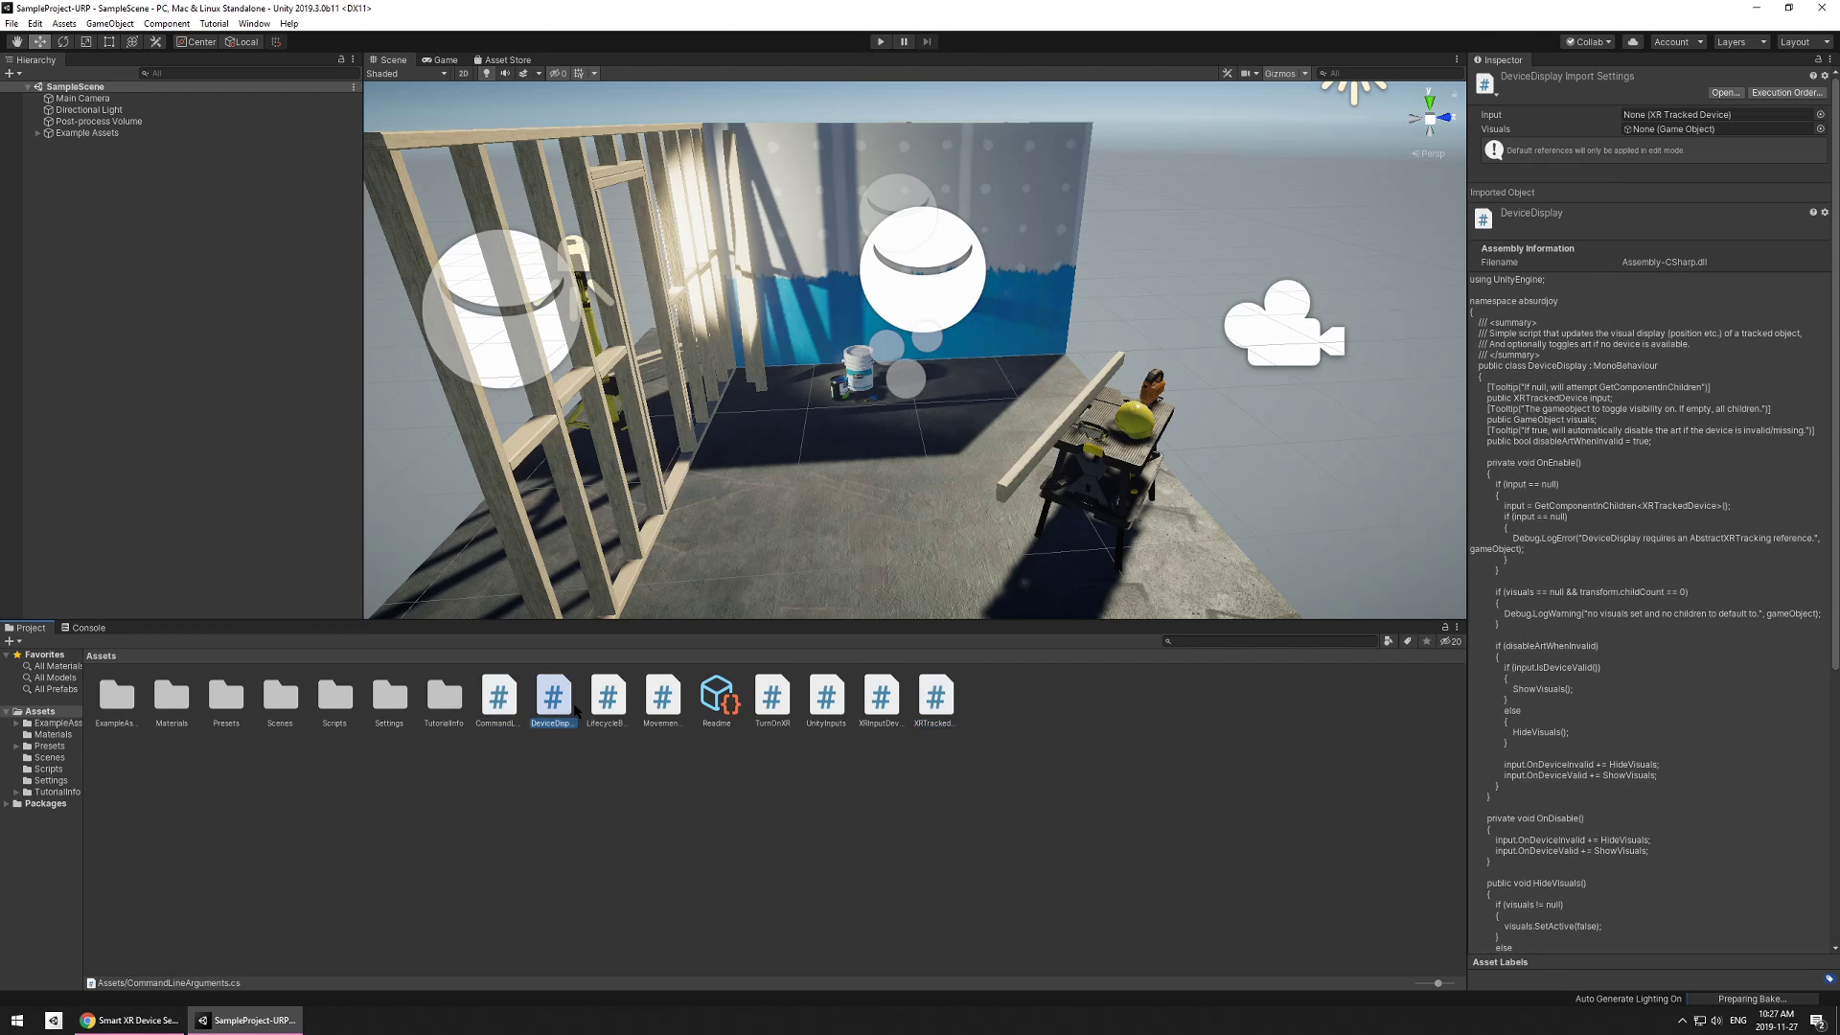
pyautogui.click(608, 714)
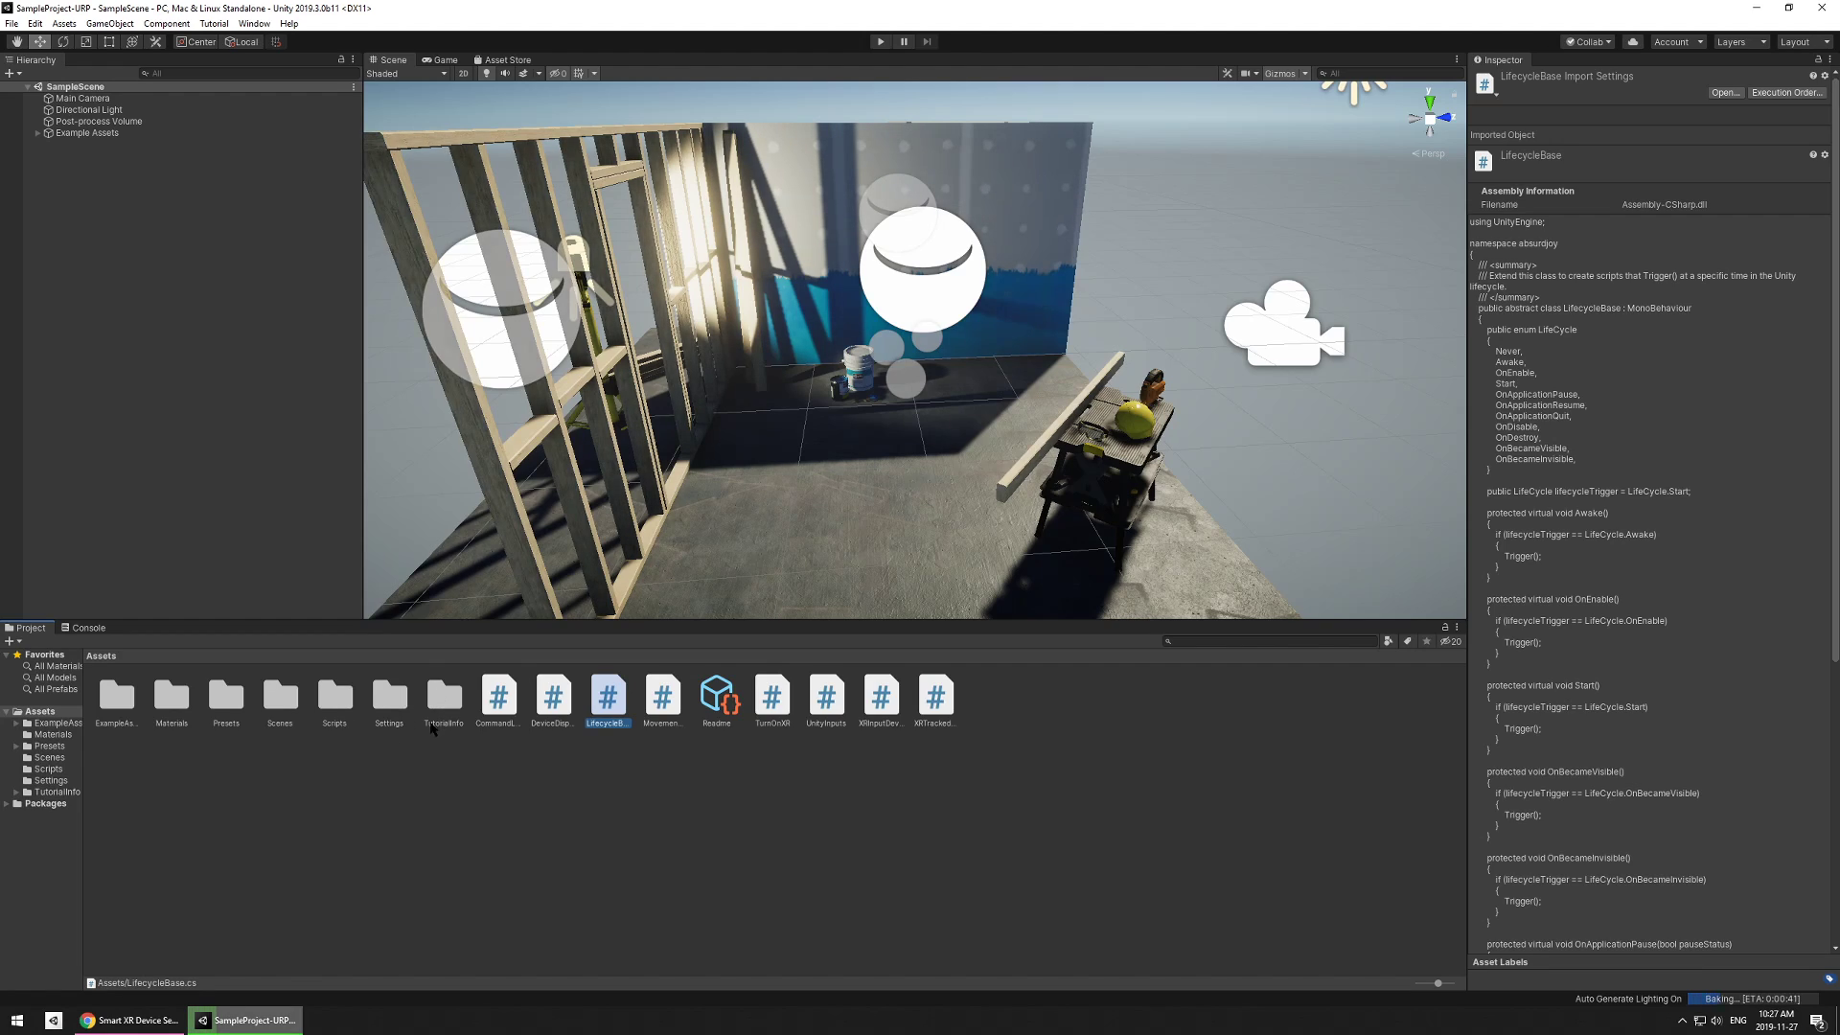
pyautogui.click(183, 446)
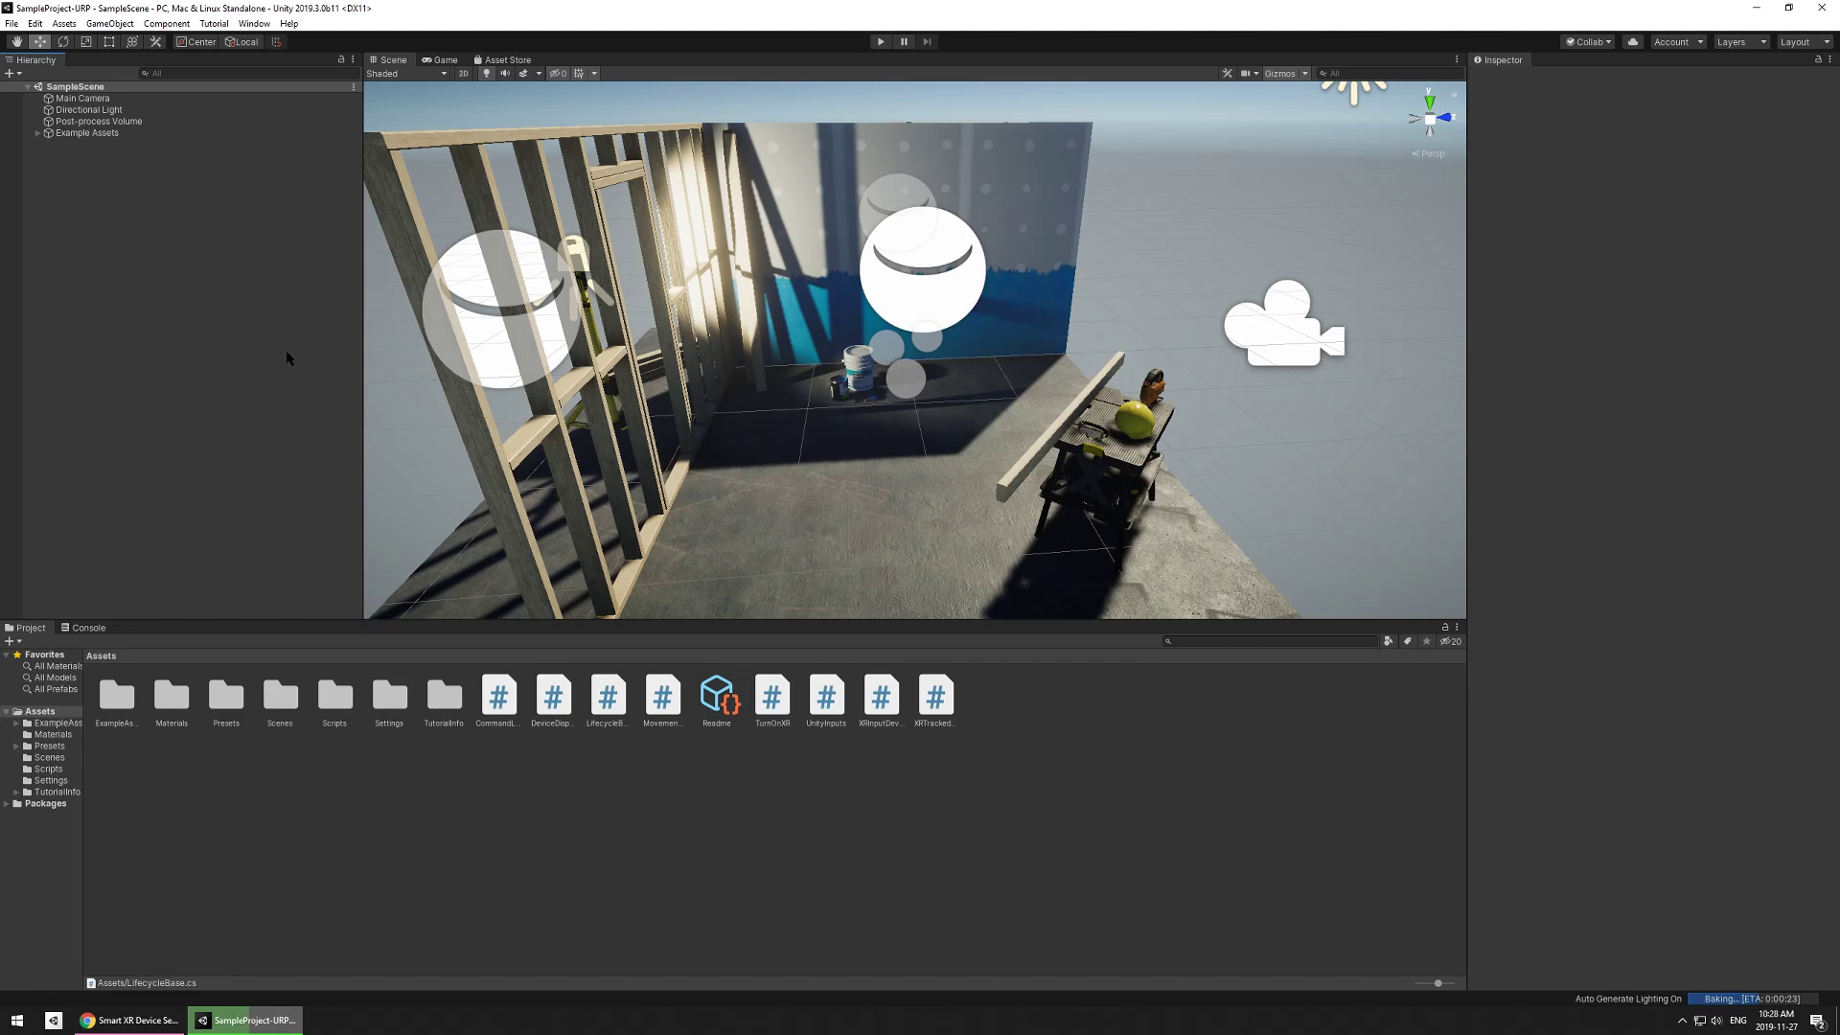
# - Test the sample scene in play mode and stop it again
pyautogui.click(878, 43)
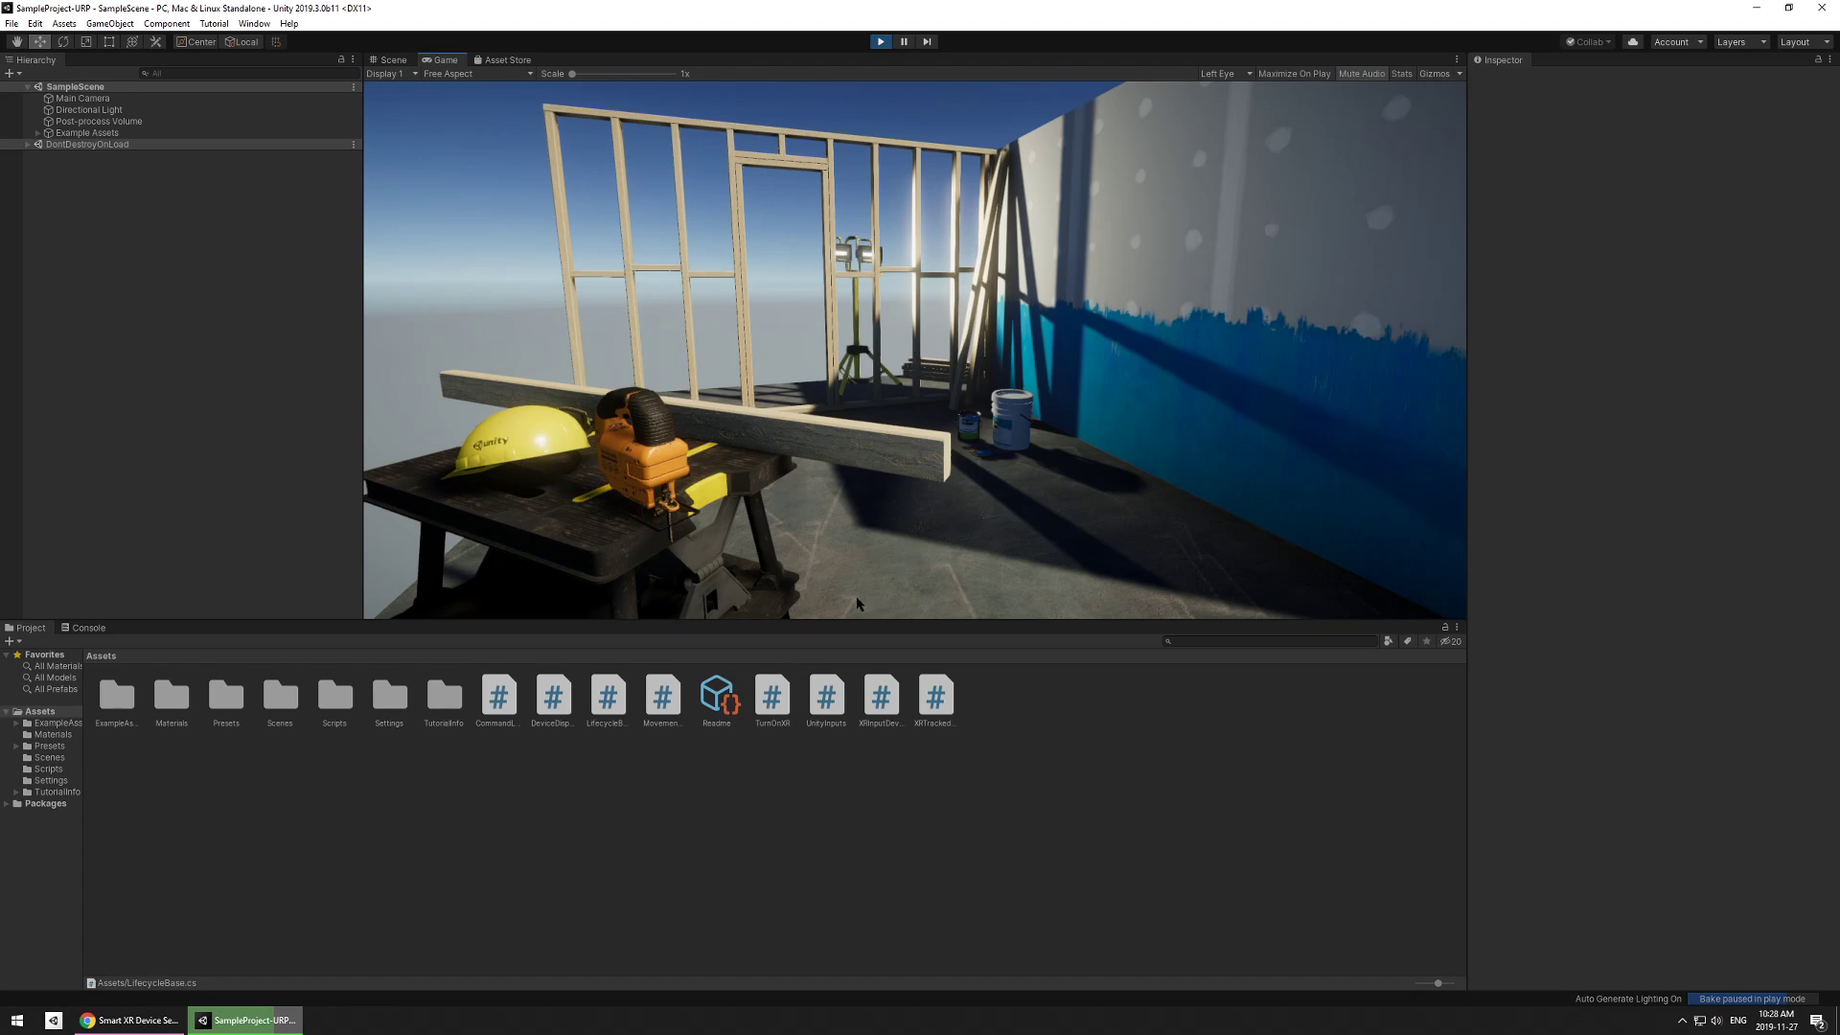
pyautogui.click(878, 42)
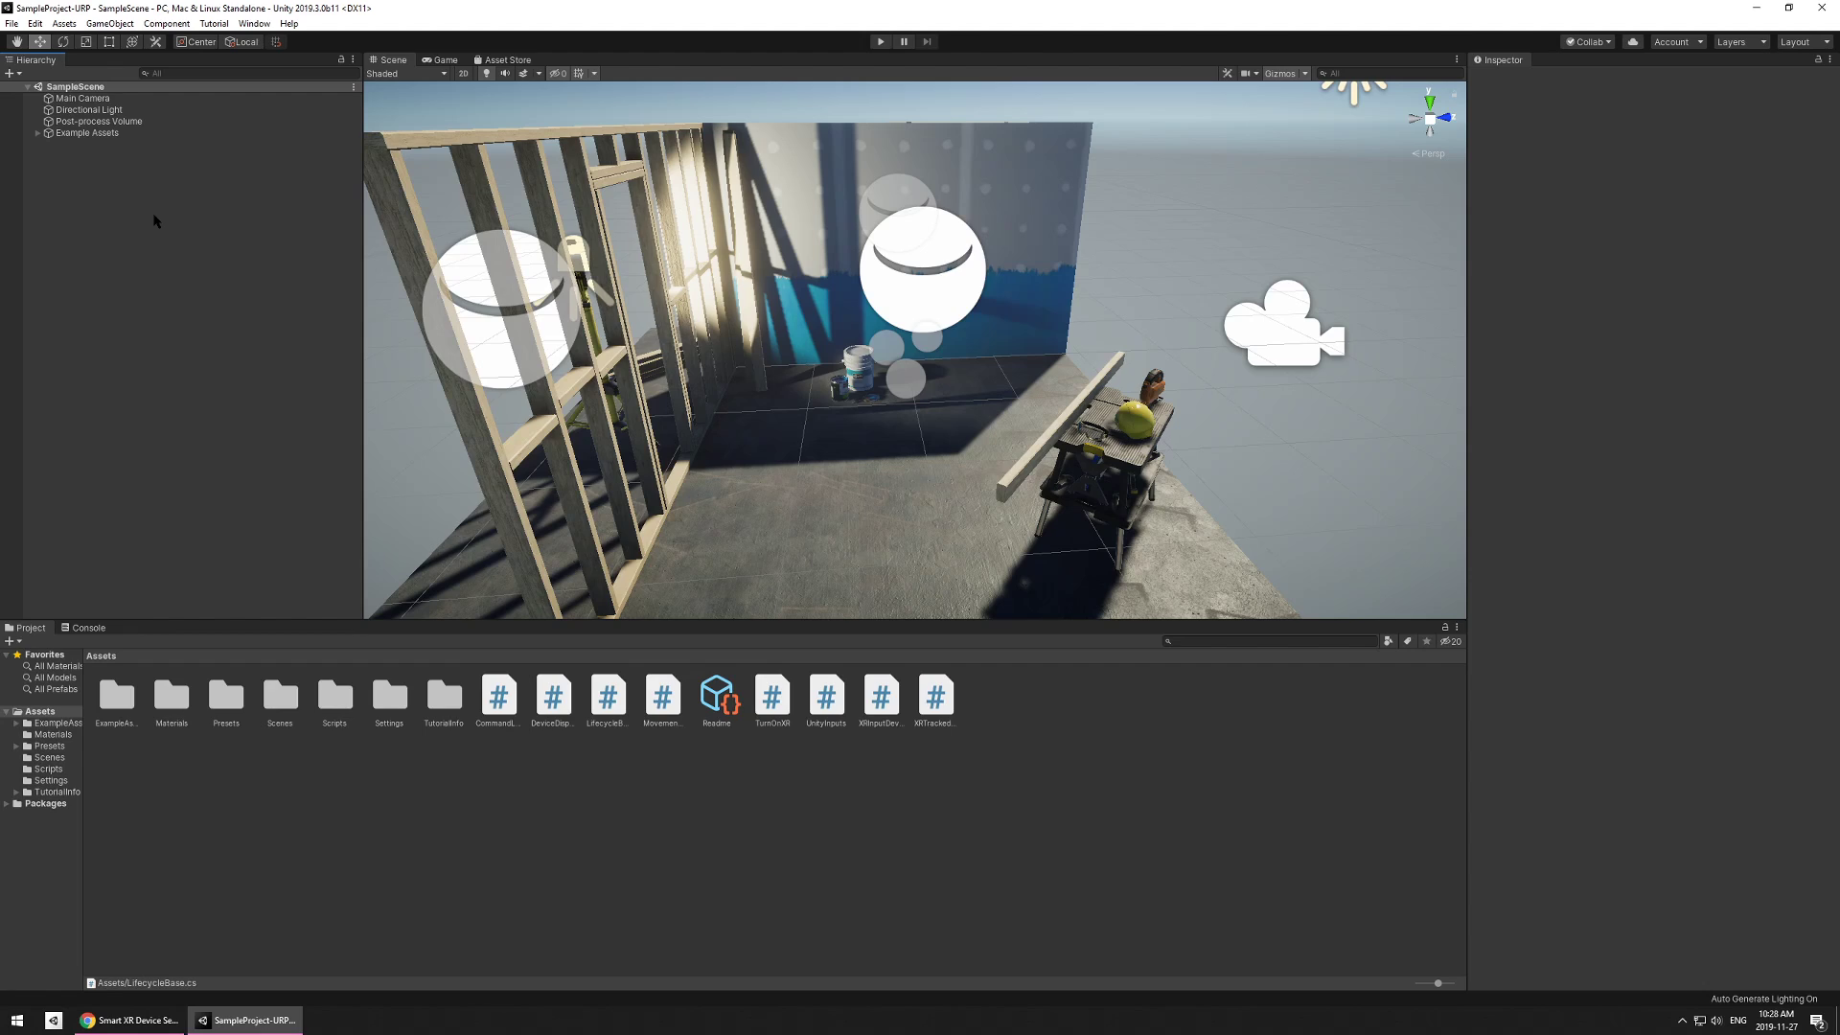
# - Inspect the TurnOnXR script in the Assets folder and read its Overview on the Smart XR Device Selection page in Chrome
pyautogui.click(772, 697)
pyautogui.click(776, 797)
pyautogui.click(774, 707)
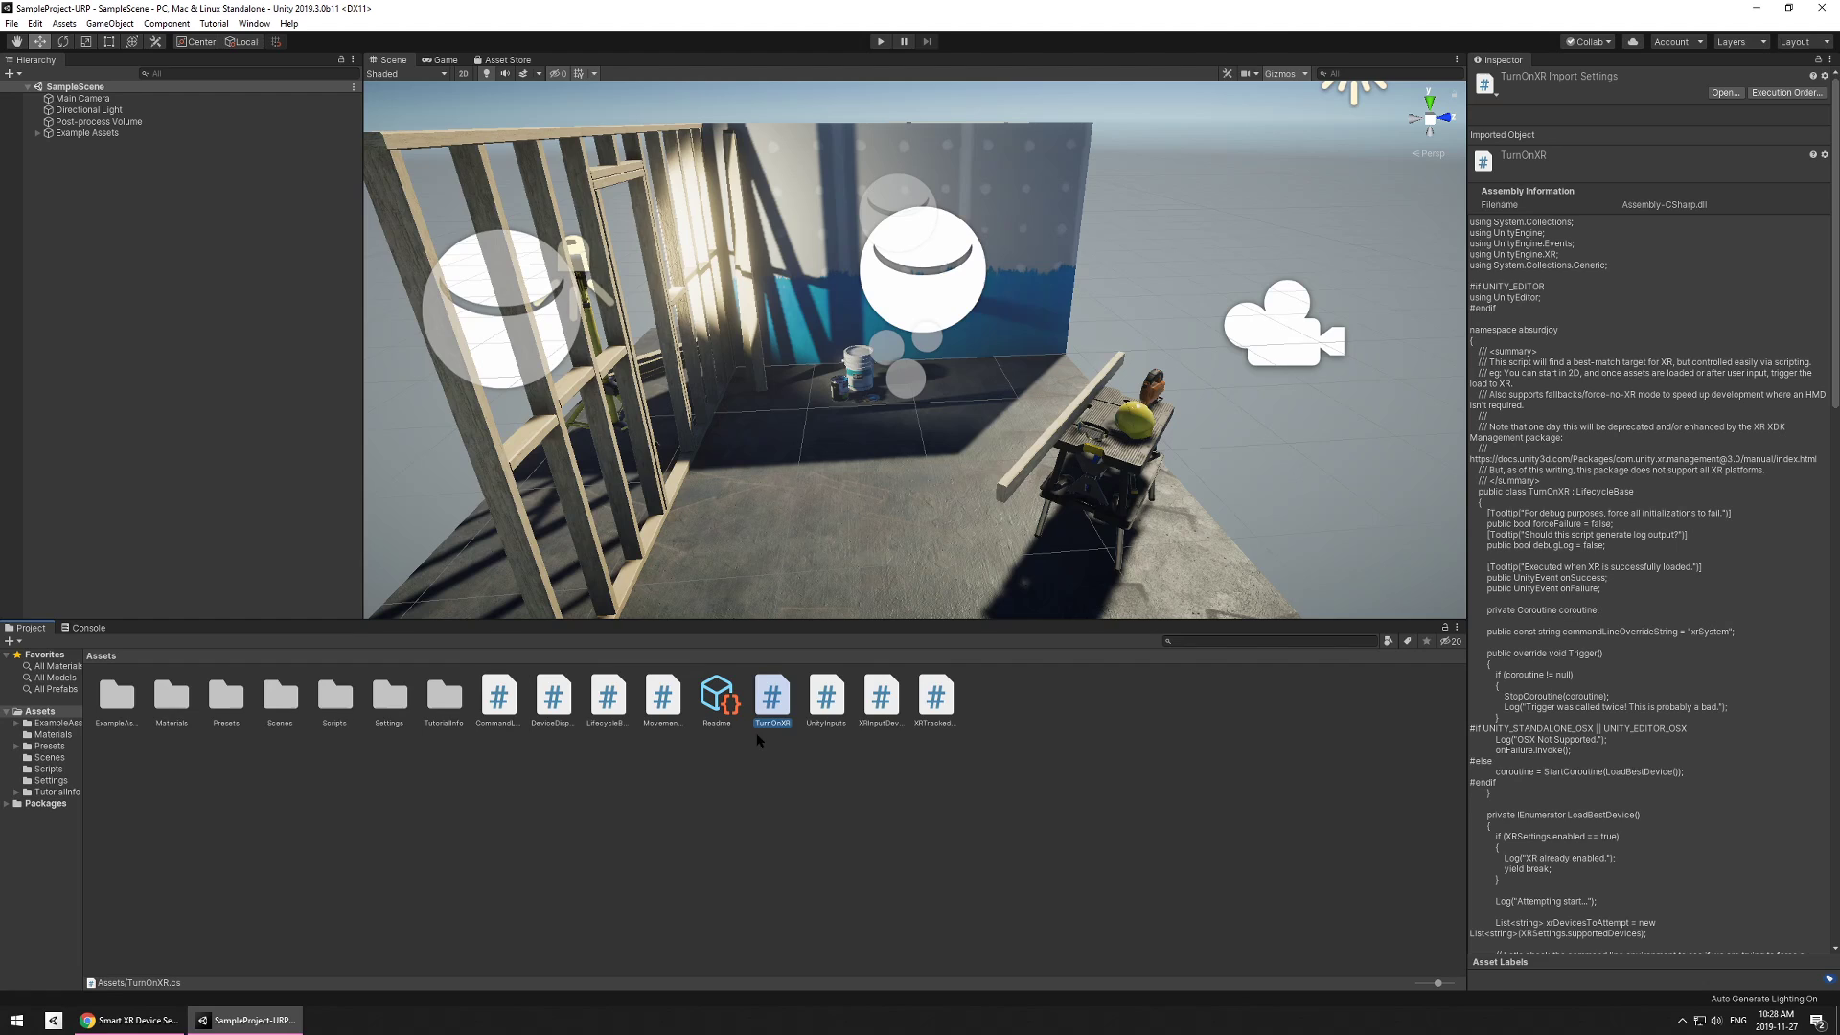
pyautogui.click(130, 1019)
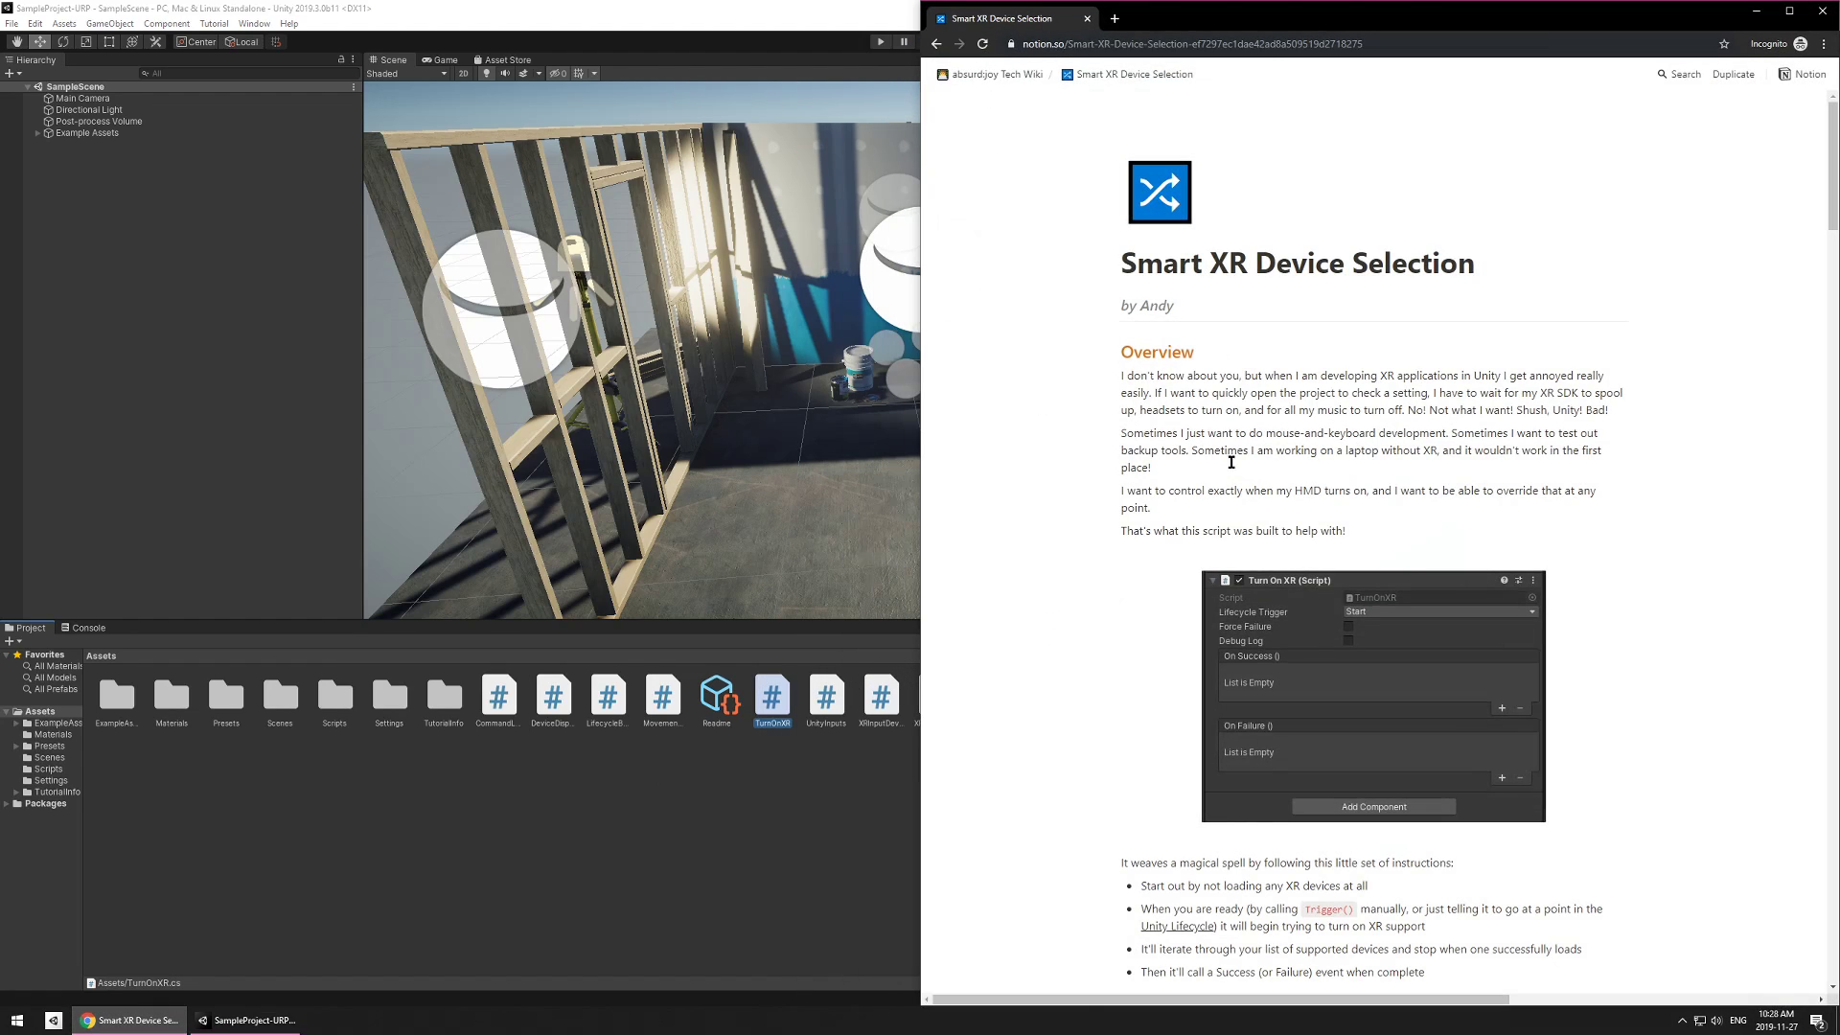
pyautogui.moveTo(1191, 413); pyautogui.dragTo(1204, 517)
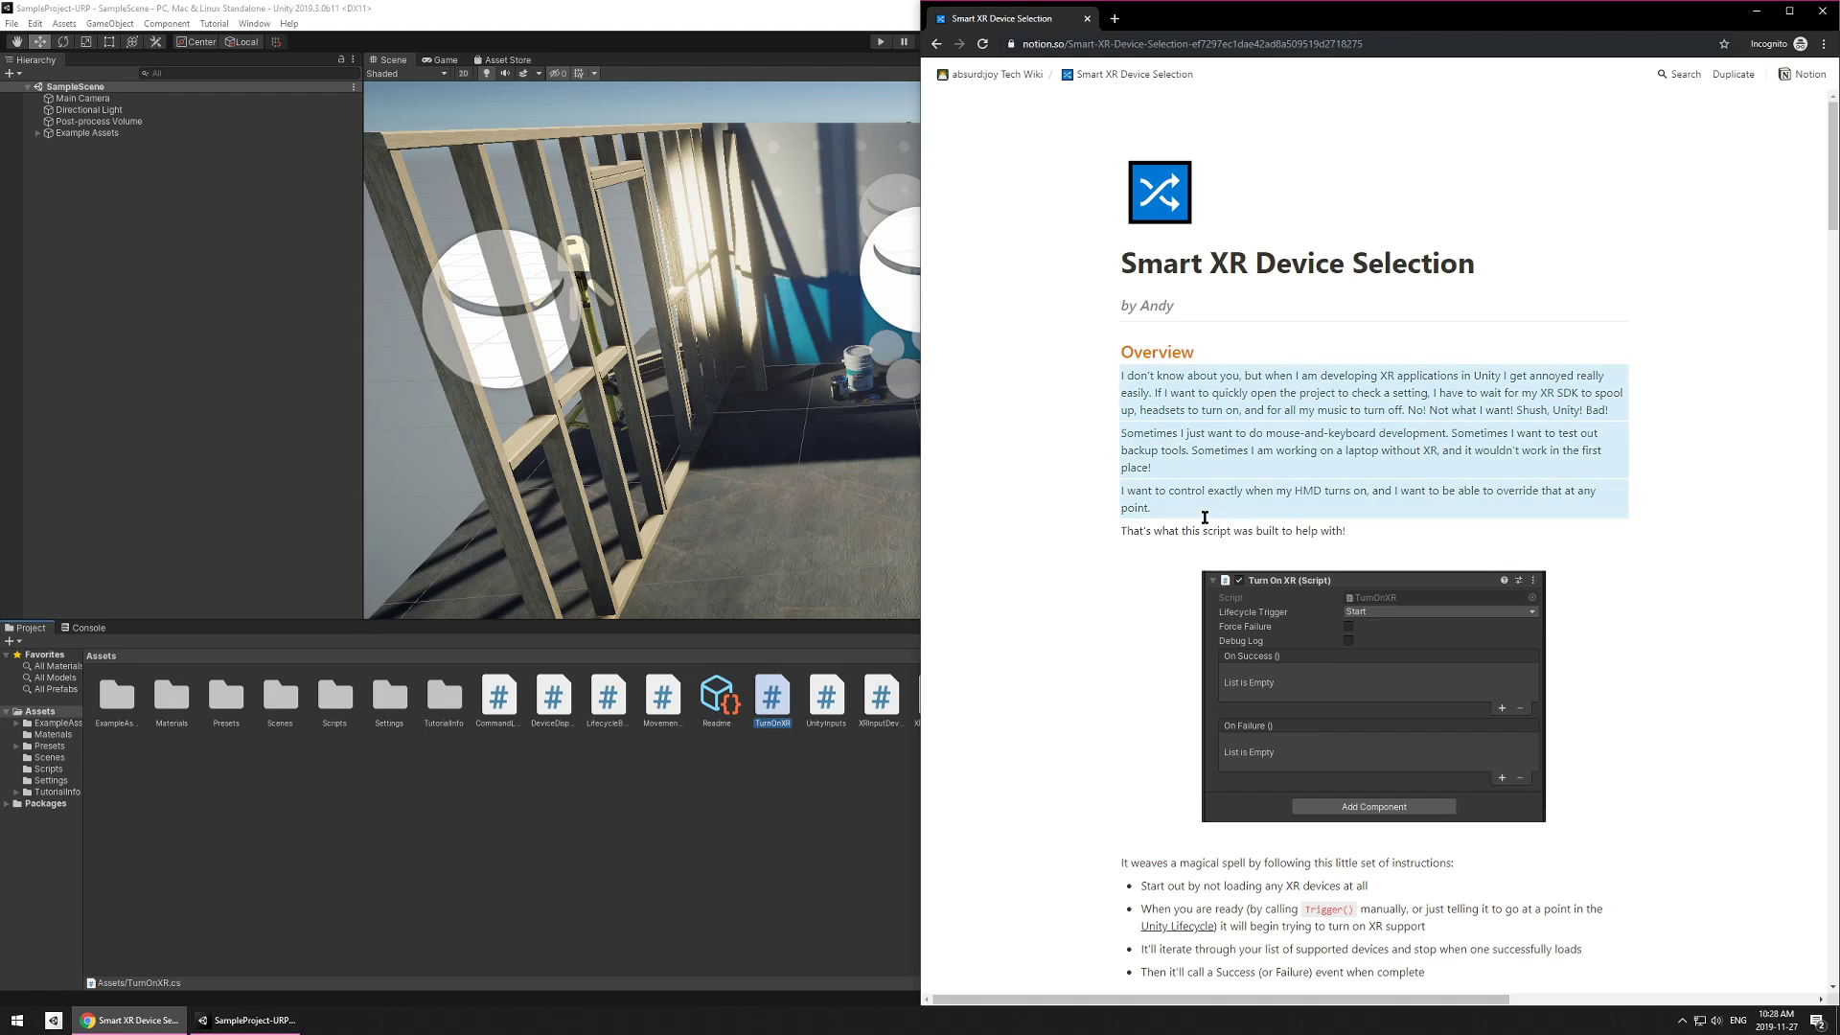
# - Open the absurd:joy Tech Wiki home page, switch back to Unity and create an empty object named "Turn on XR!!!!" in SampleScene
pyautogui.click(974, 74)
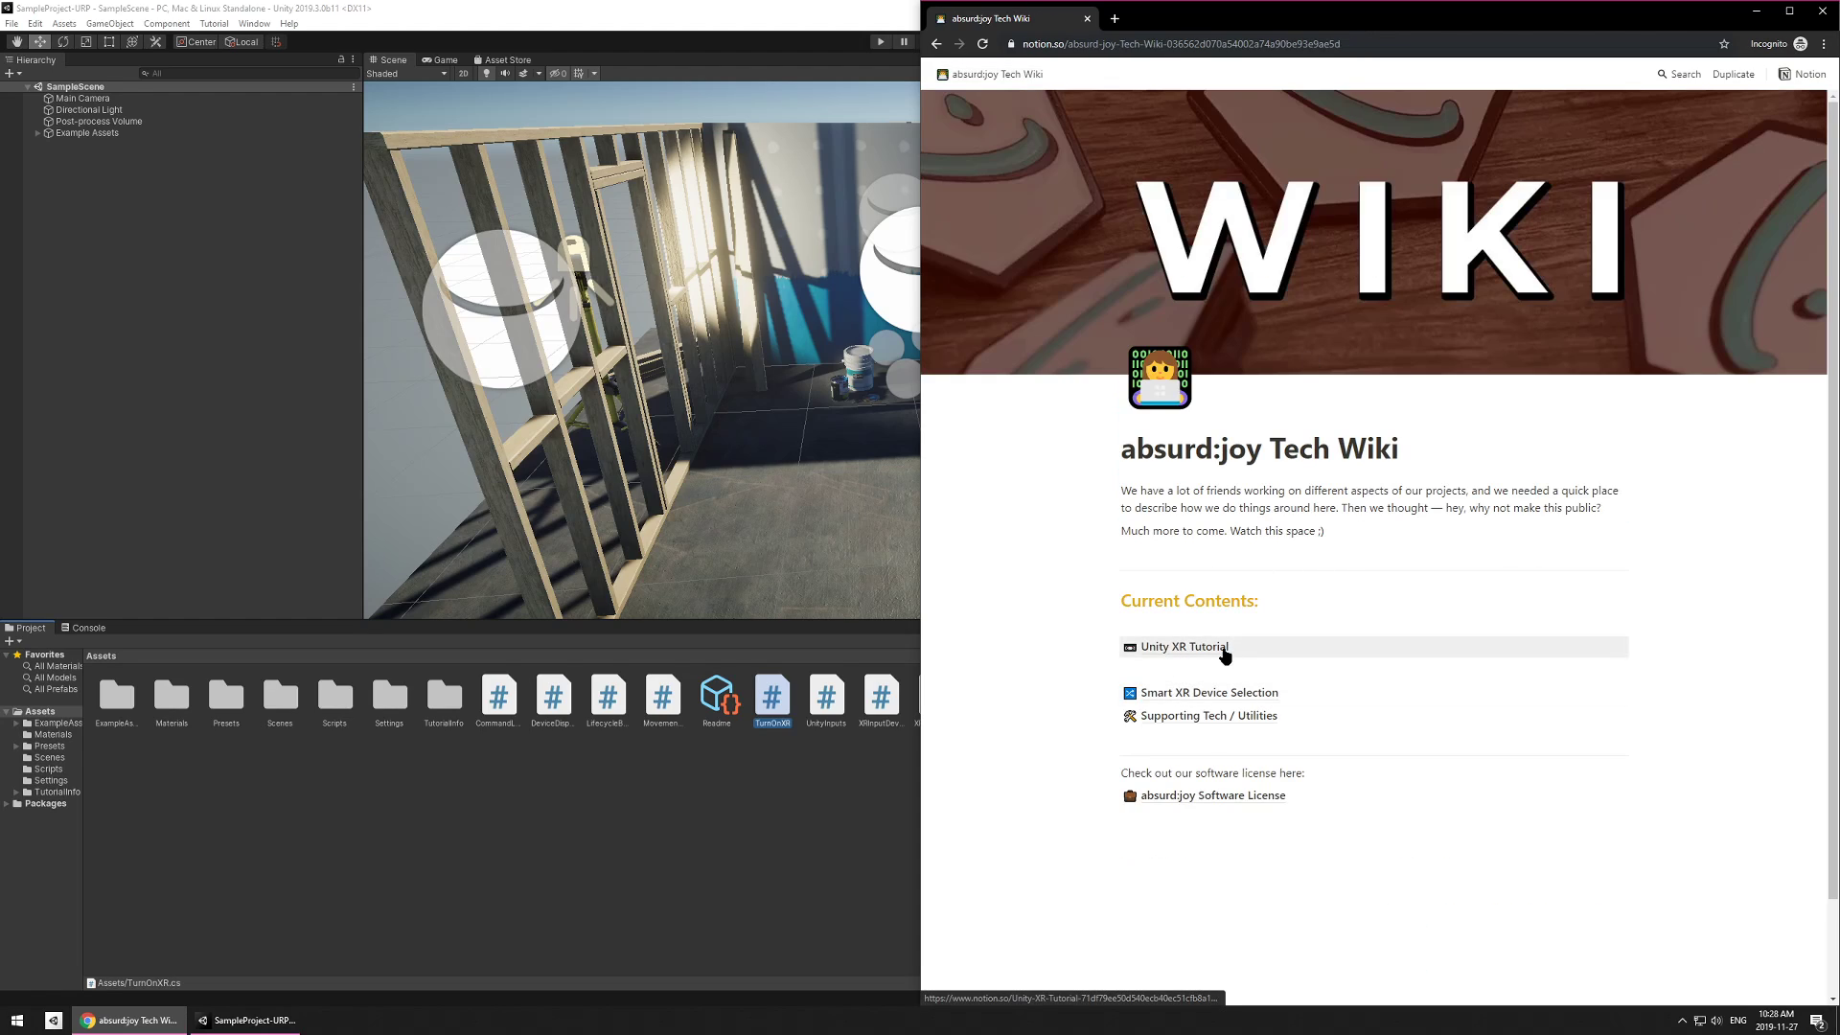
pyautogui.click(179, 446)
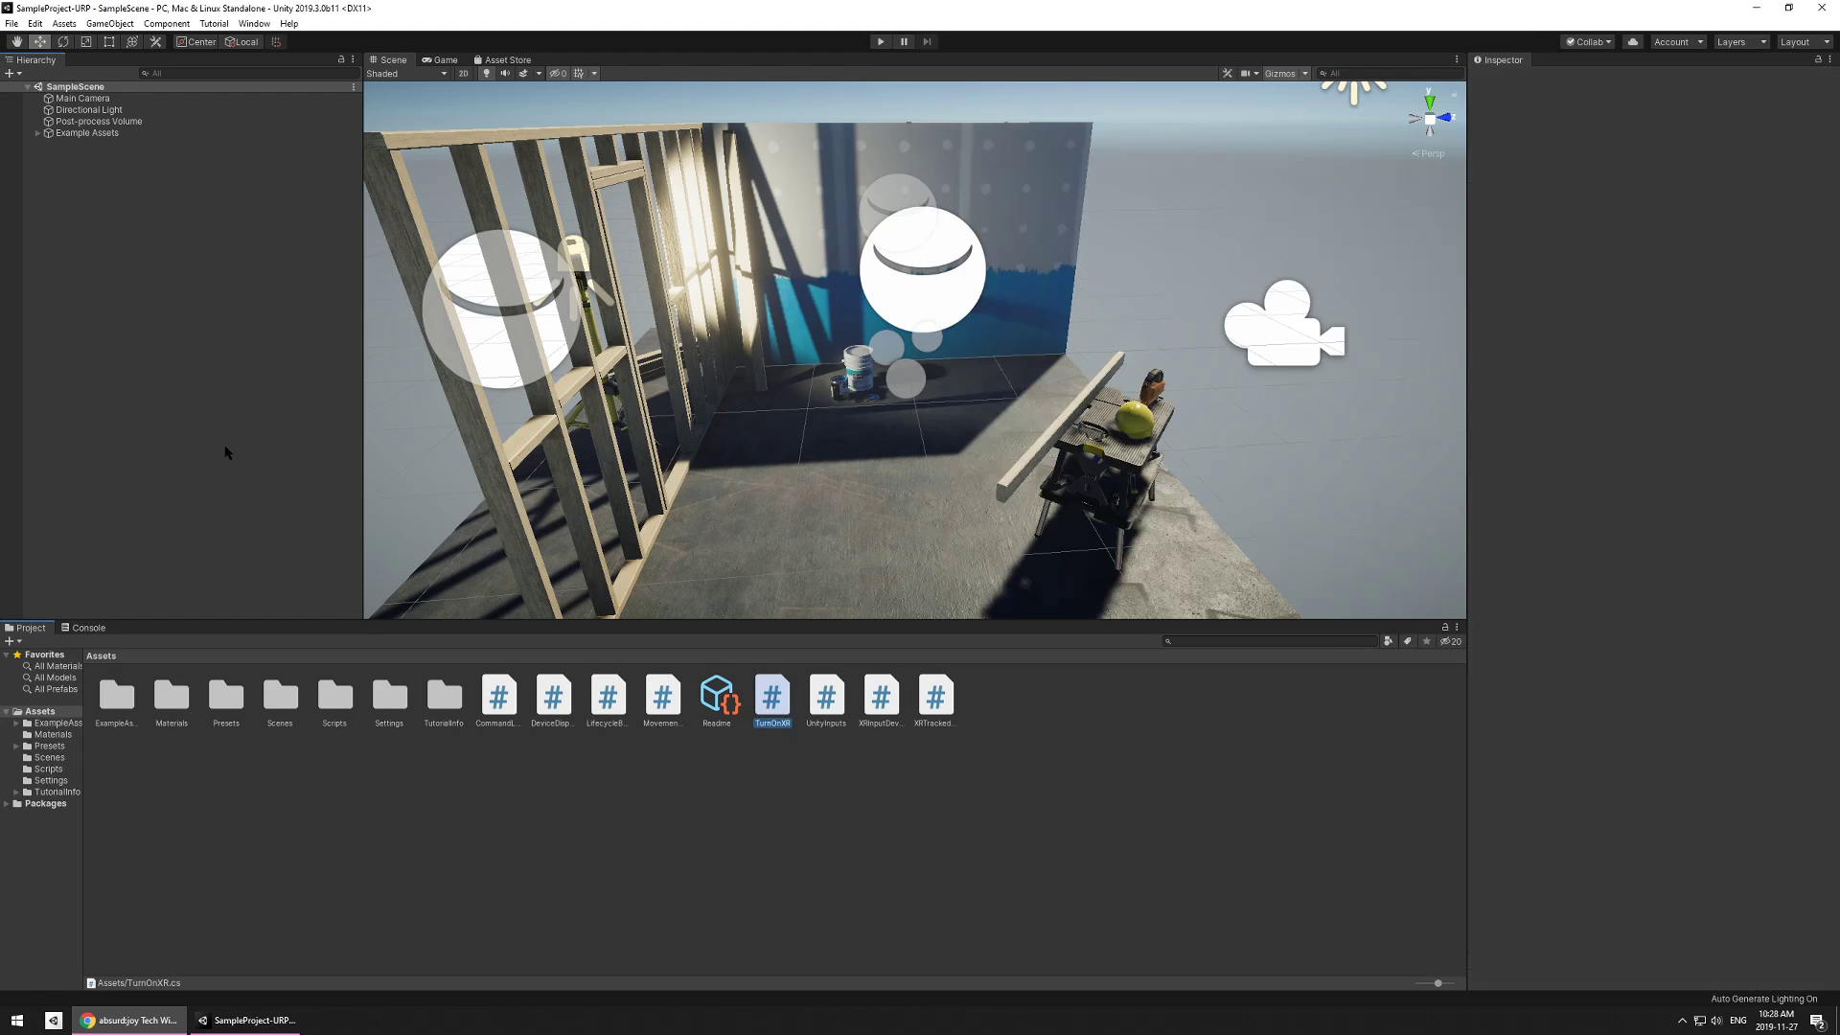
pyautogui.rightClick(129, 193)
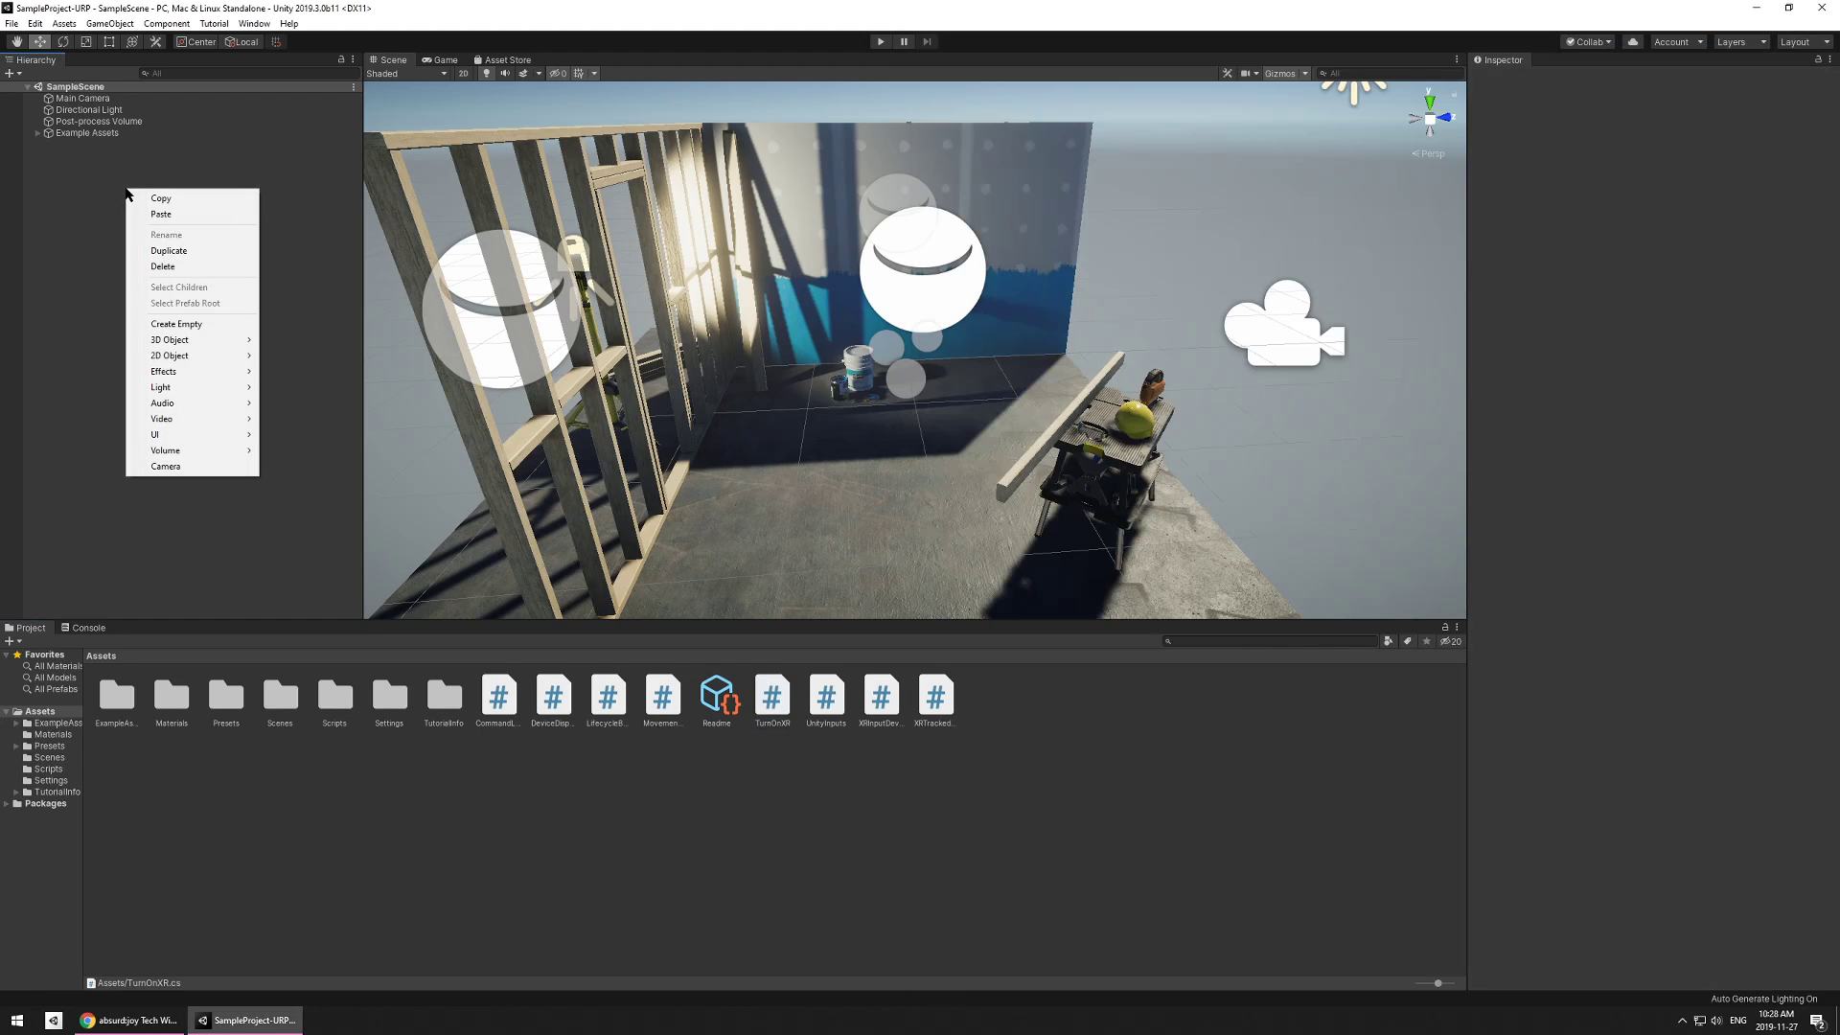
pyautogui.click(233, 327)
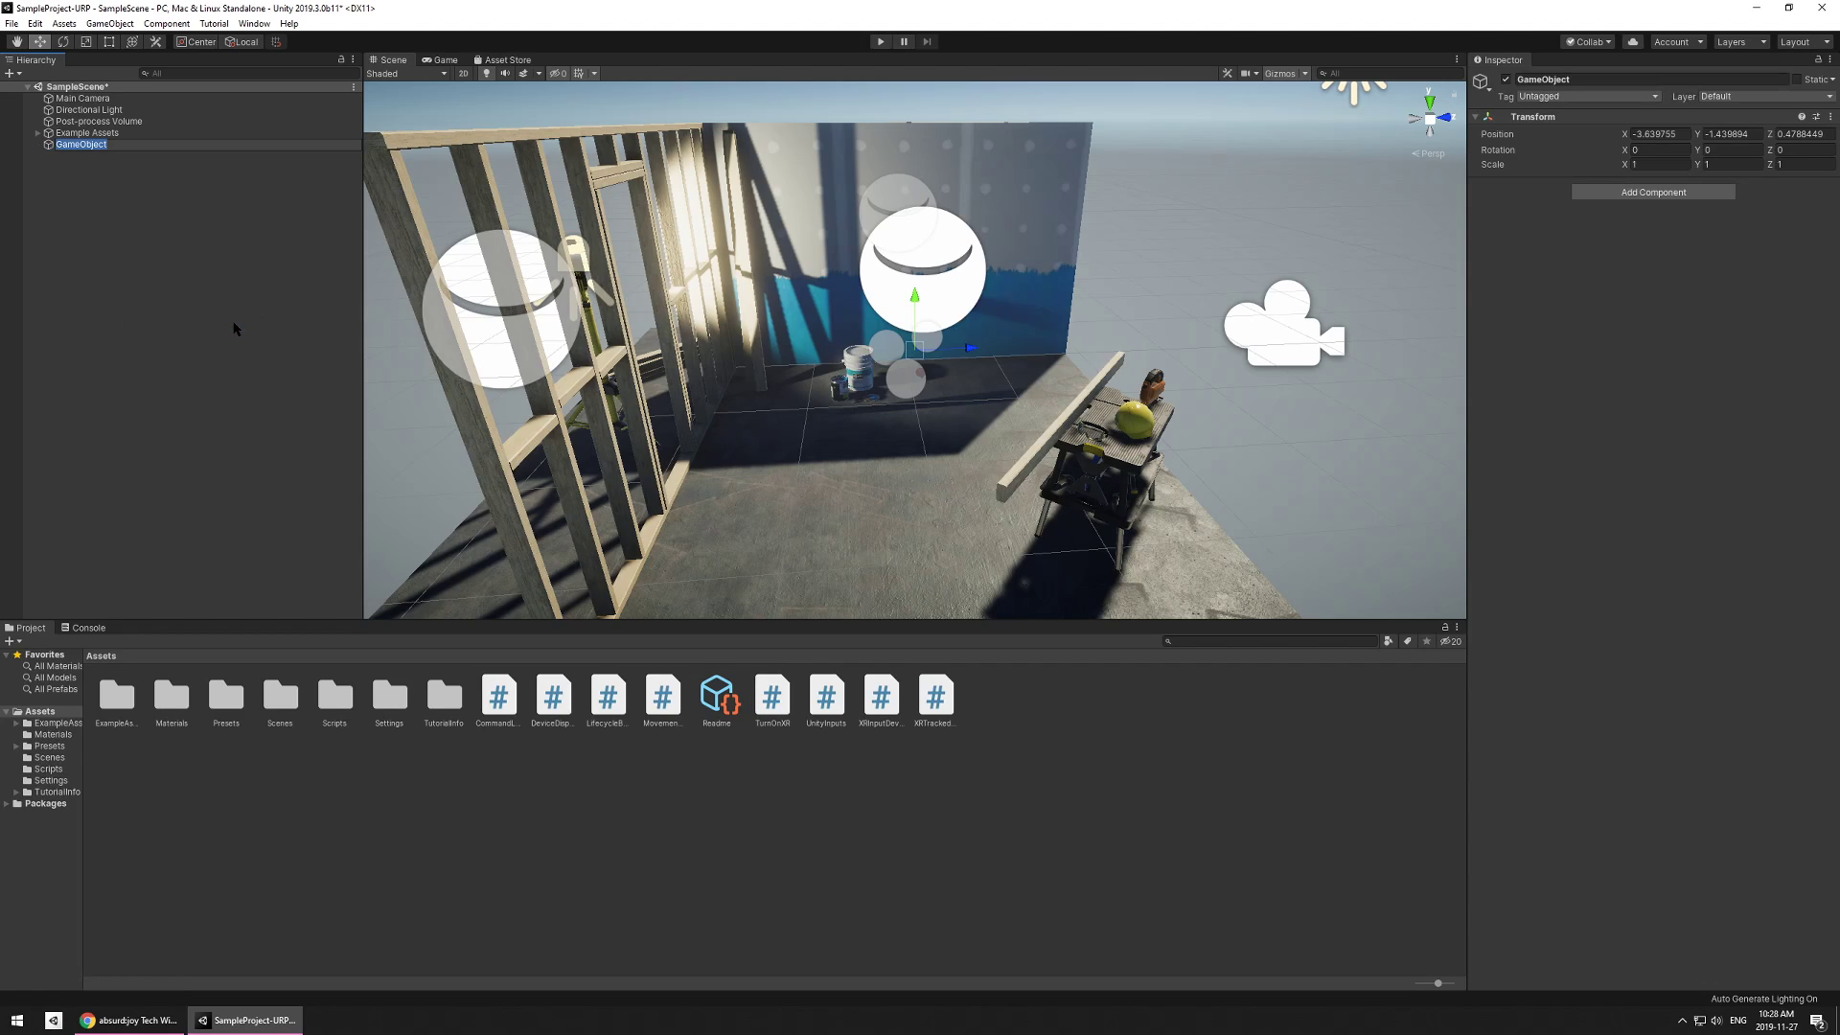
pyautogui.write('Tum on XR!!!!')
pyautogui.press('Return')
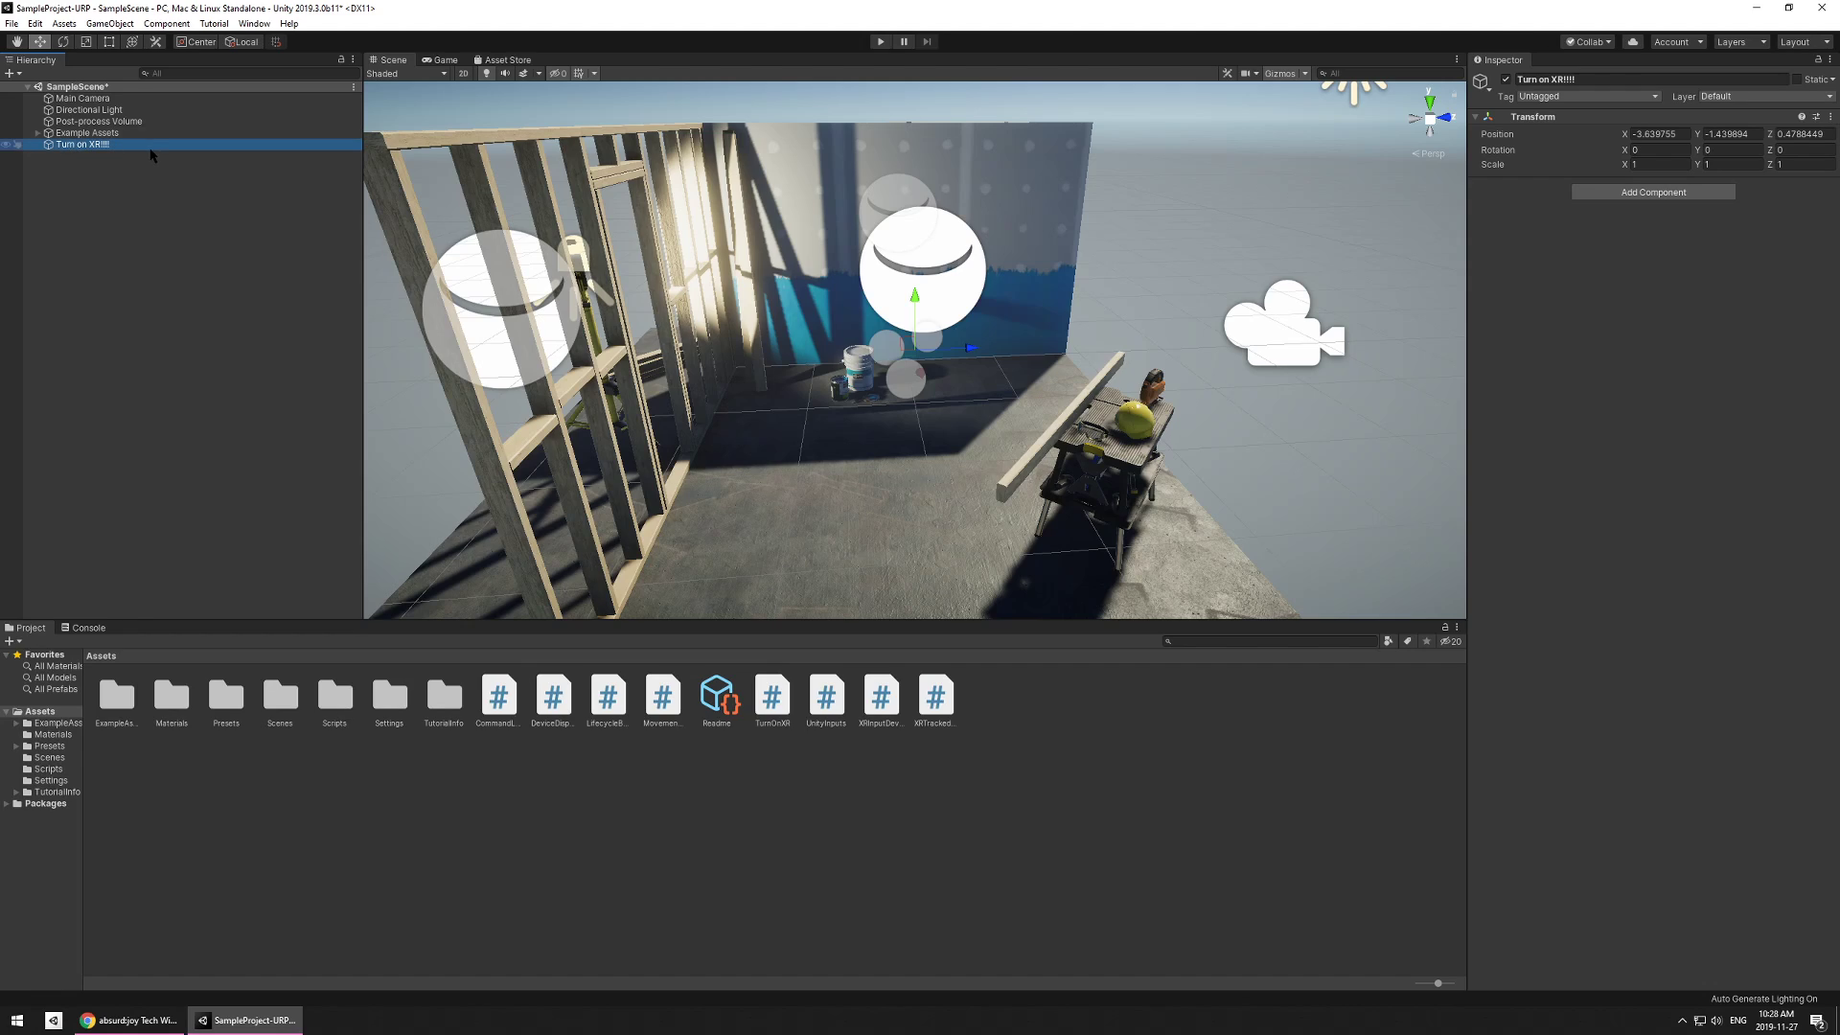
# - Set the position of the "Turn on XR!!!!" object to 0 on the X, Y and Z axes
pyautogui.click(1655, 134)
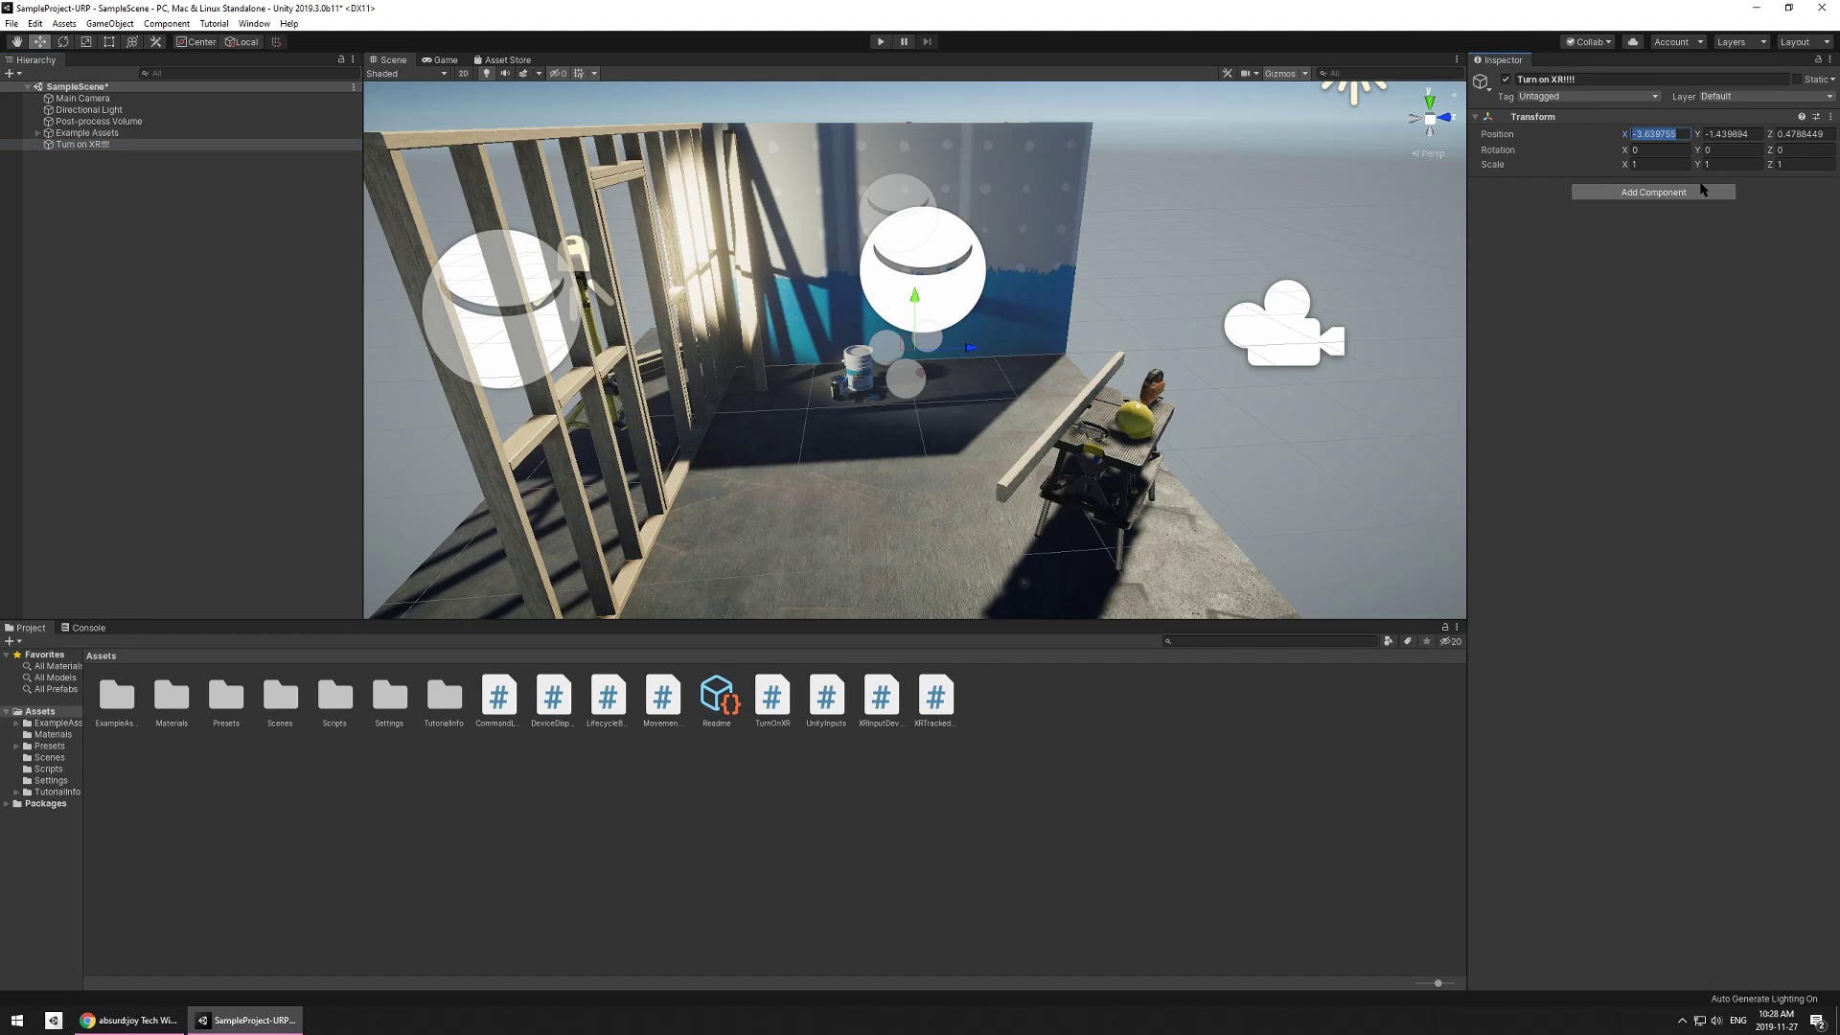
pyautogui.write('0')
pyautogui.press('Tab')
pyautogui.write('0')
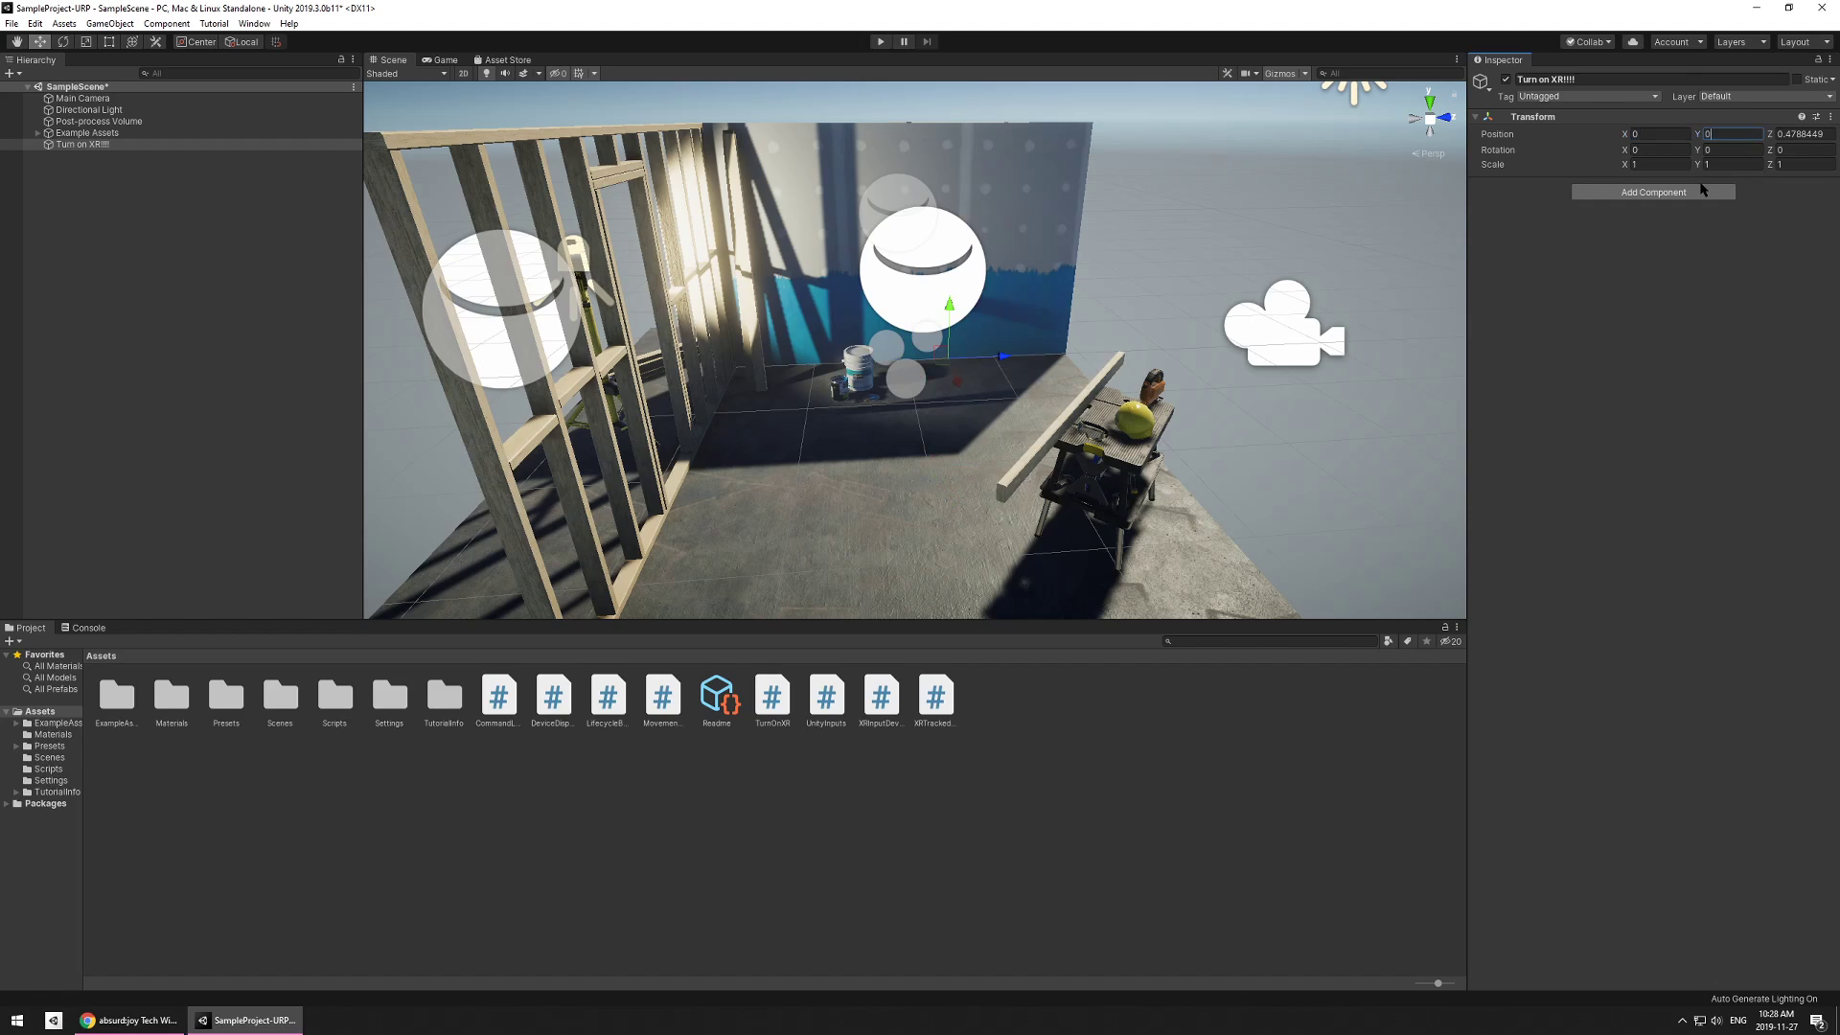
pyautogui.press('Tab')
pyautogui.write('0')
pyautogui.press('Tab')
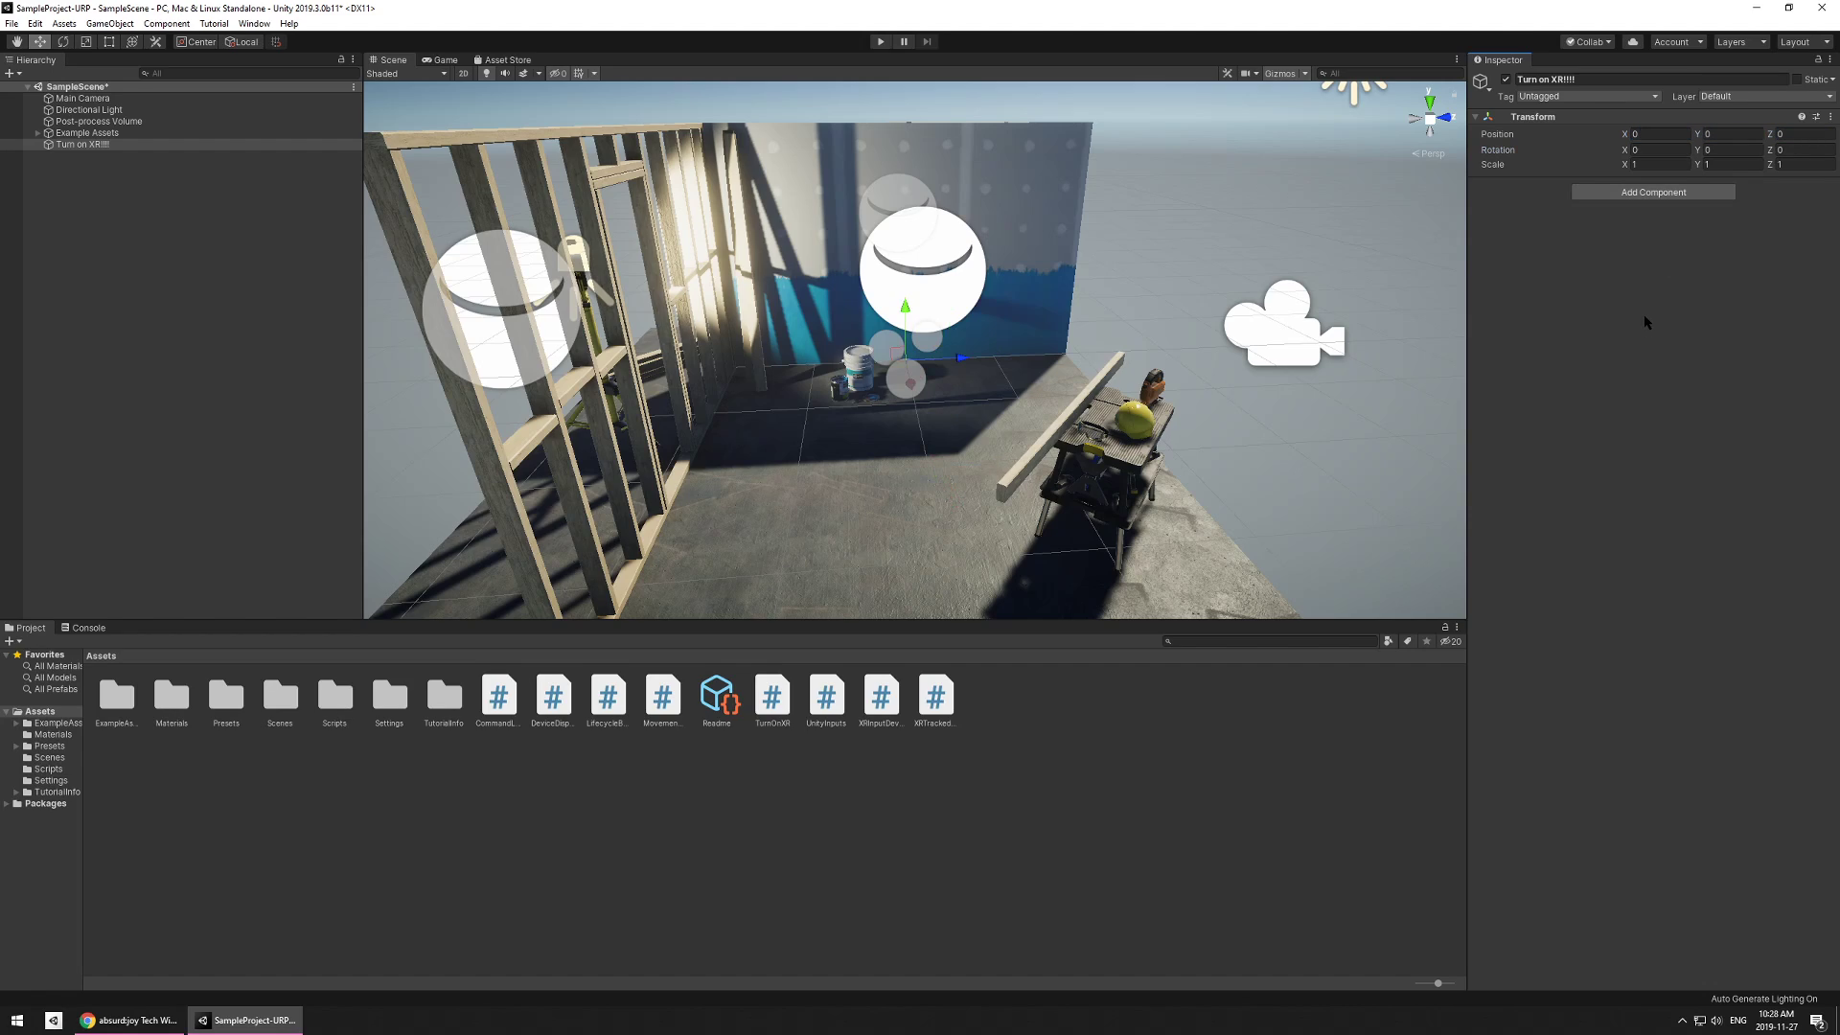
# - Add the TurnOnXR script from the Assets folder to the "Turn on XR!!!!" object as a component
pyautogui.click(1643, 196)
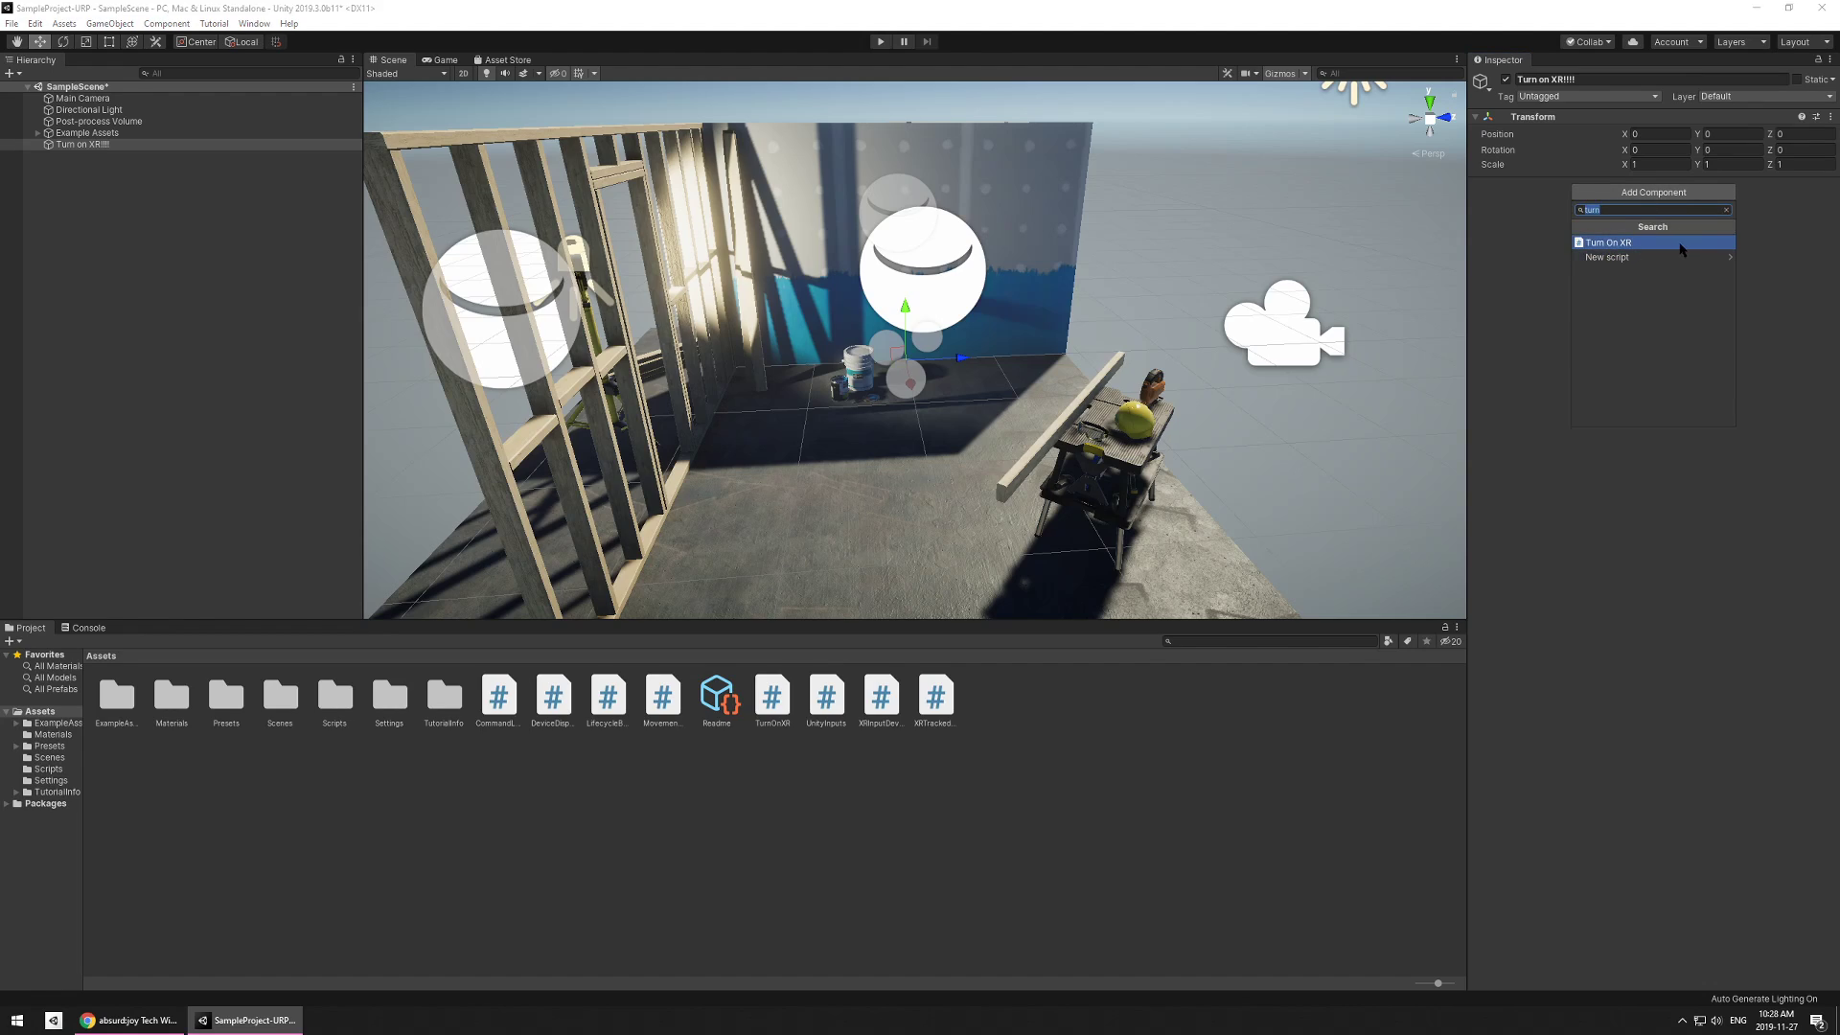
pyautogui.click(1705, 568)
pyautogui.moveTo(772, 695); pyautogui.dragTo(1587, 182)
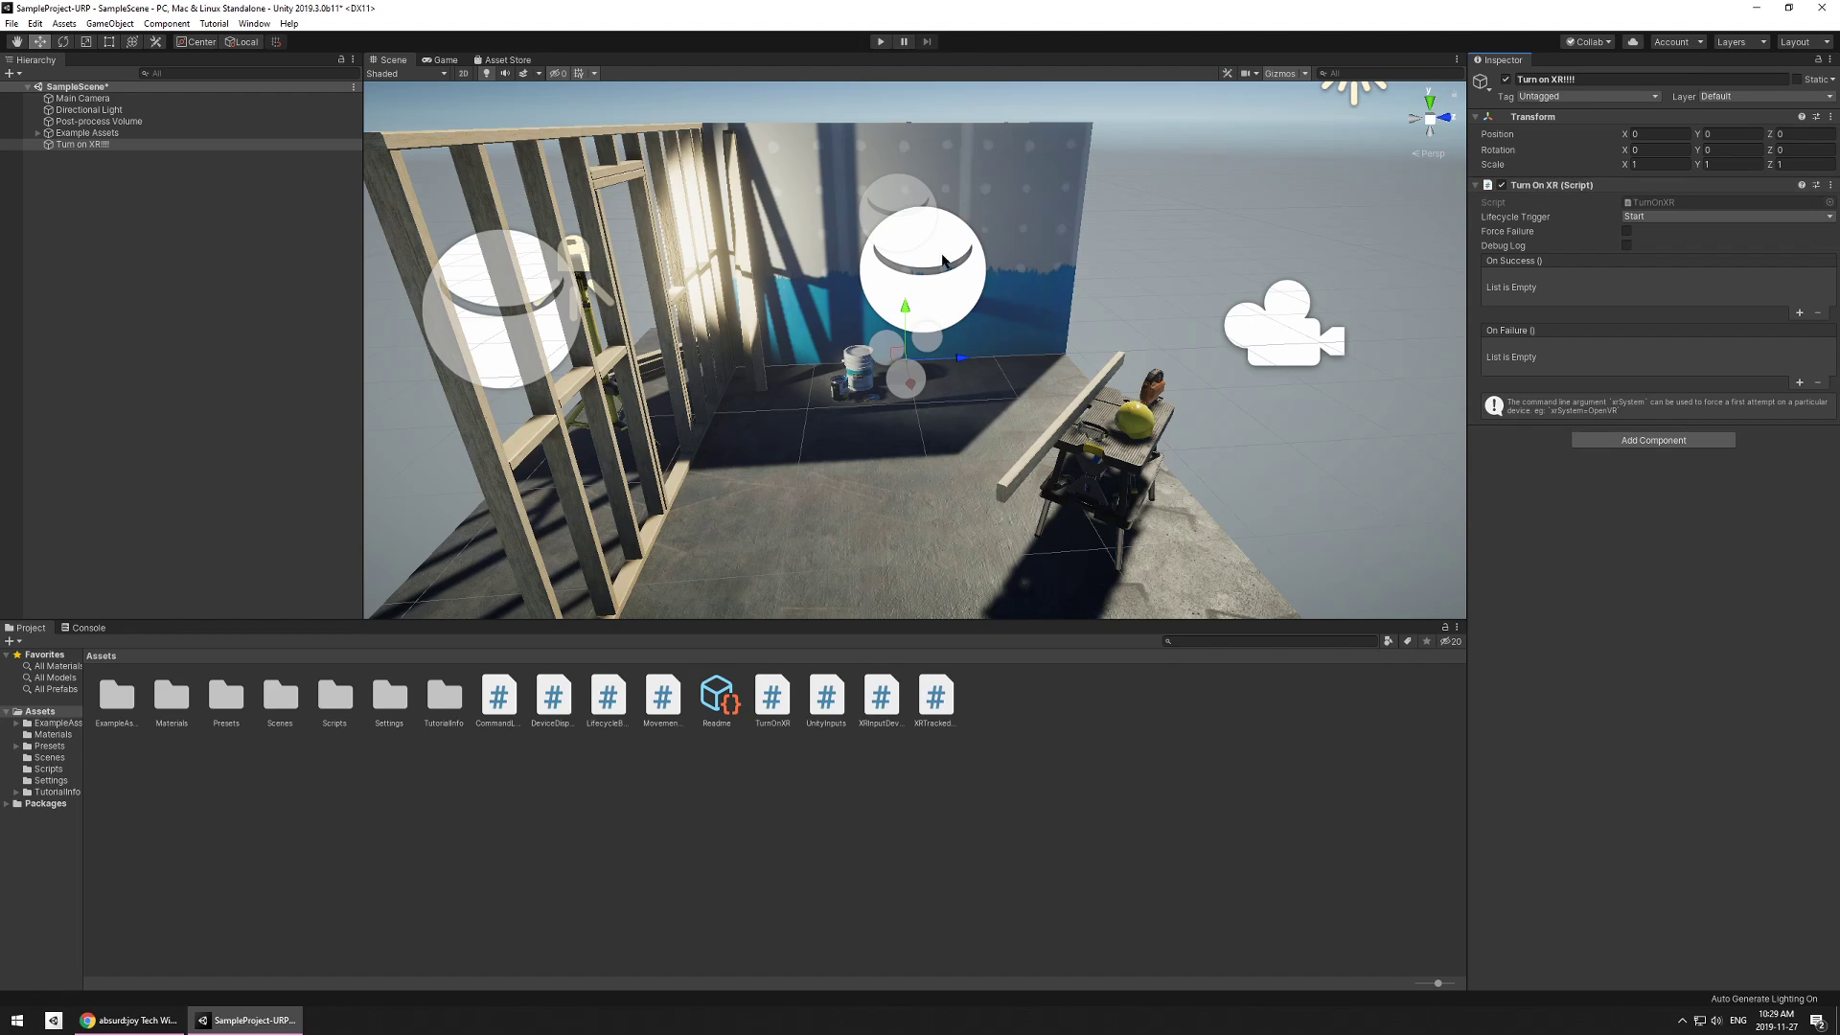
# - Remove None from the Virtual Reality SDKs in the Player XR Settings and restore it with the Turn On XR component's fix
pyautogui.click(36, 23)
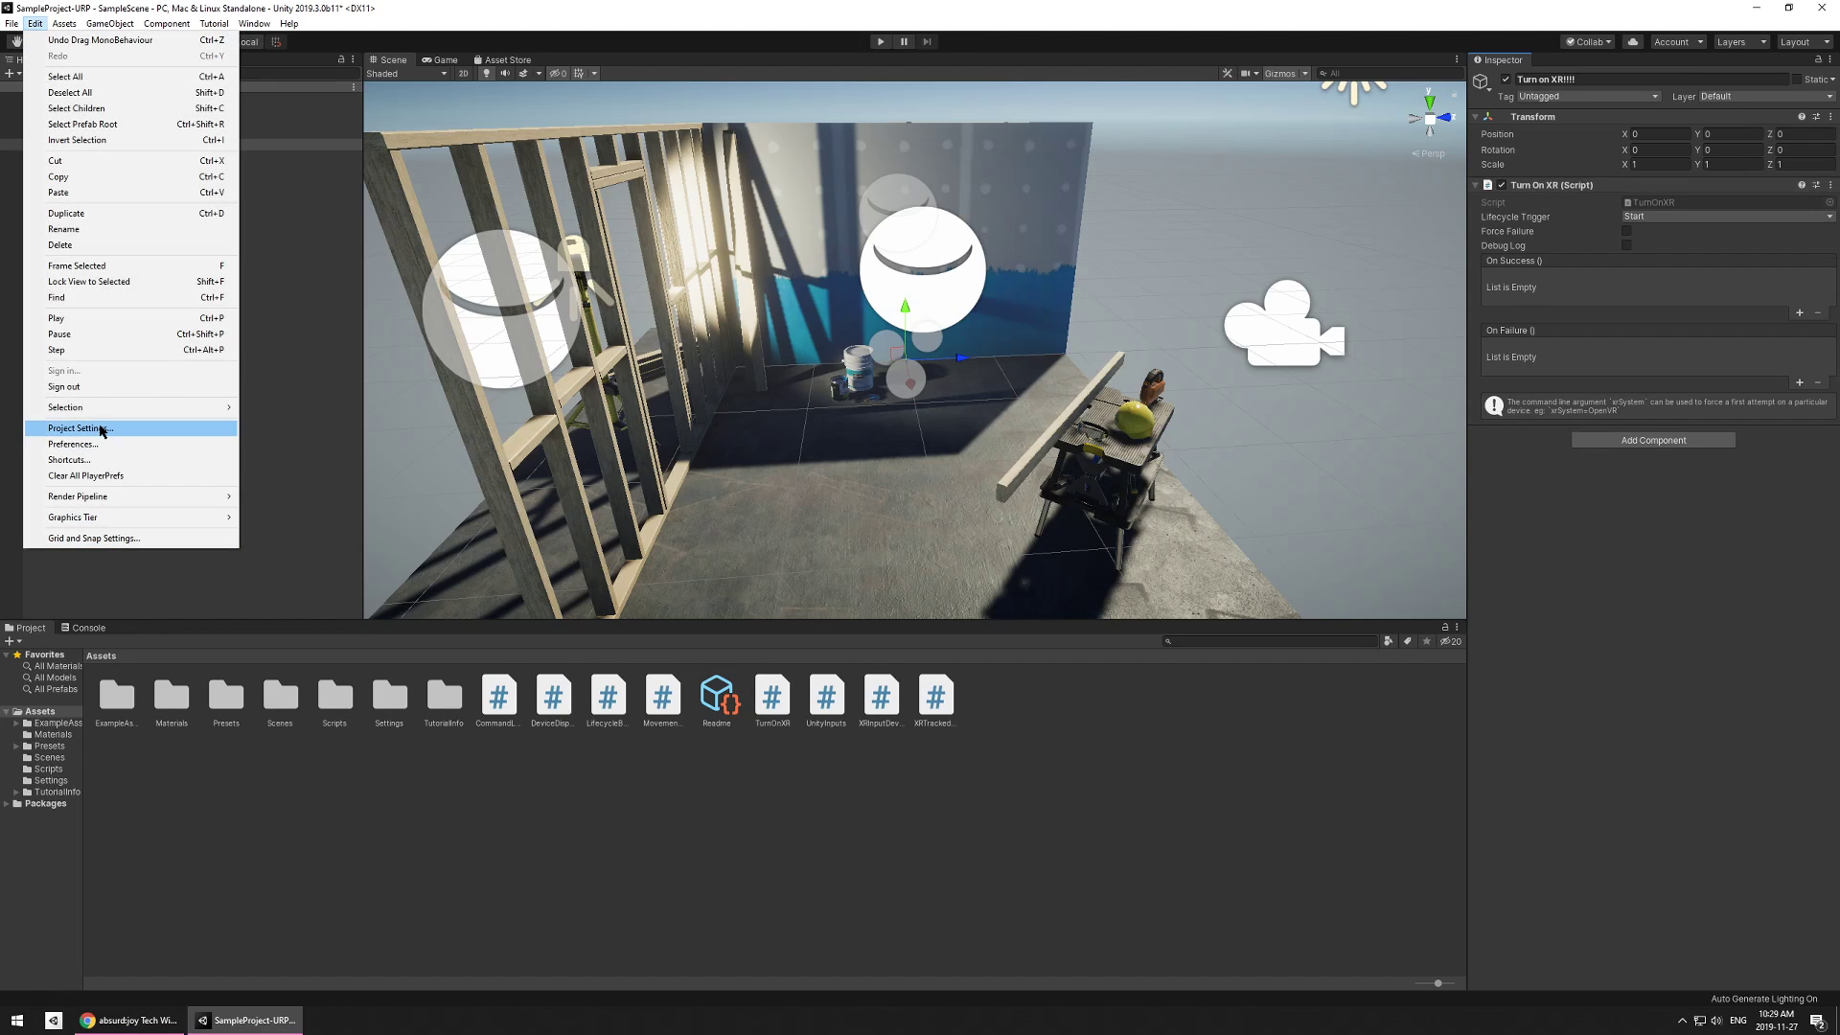
pyautogui.click(80, 427)
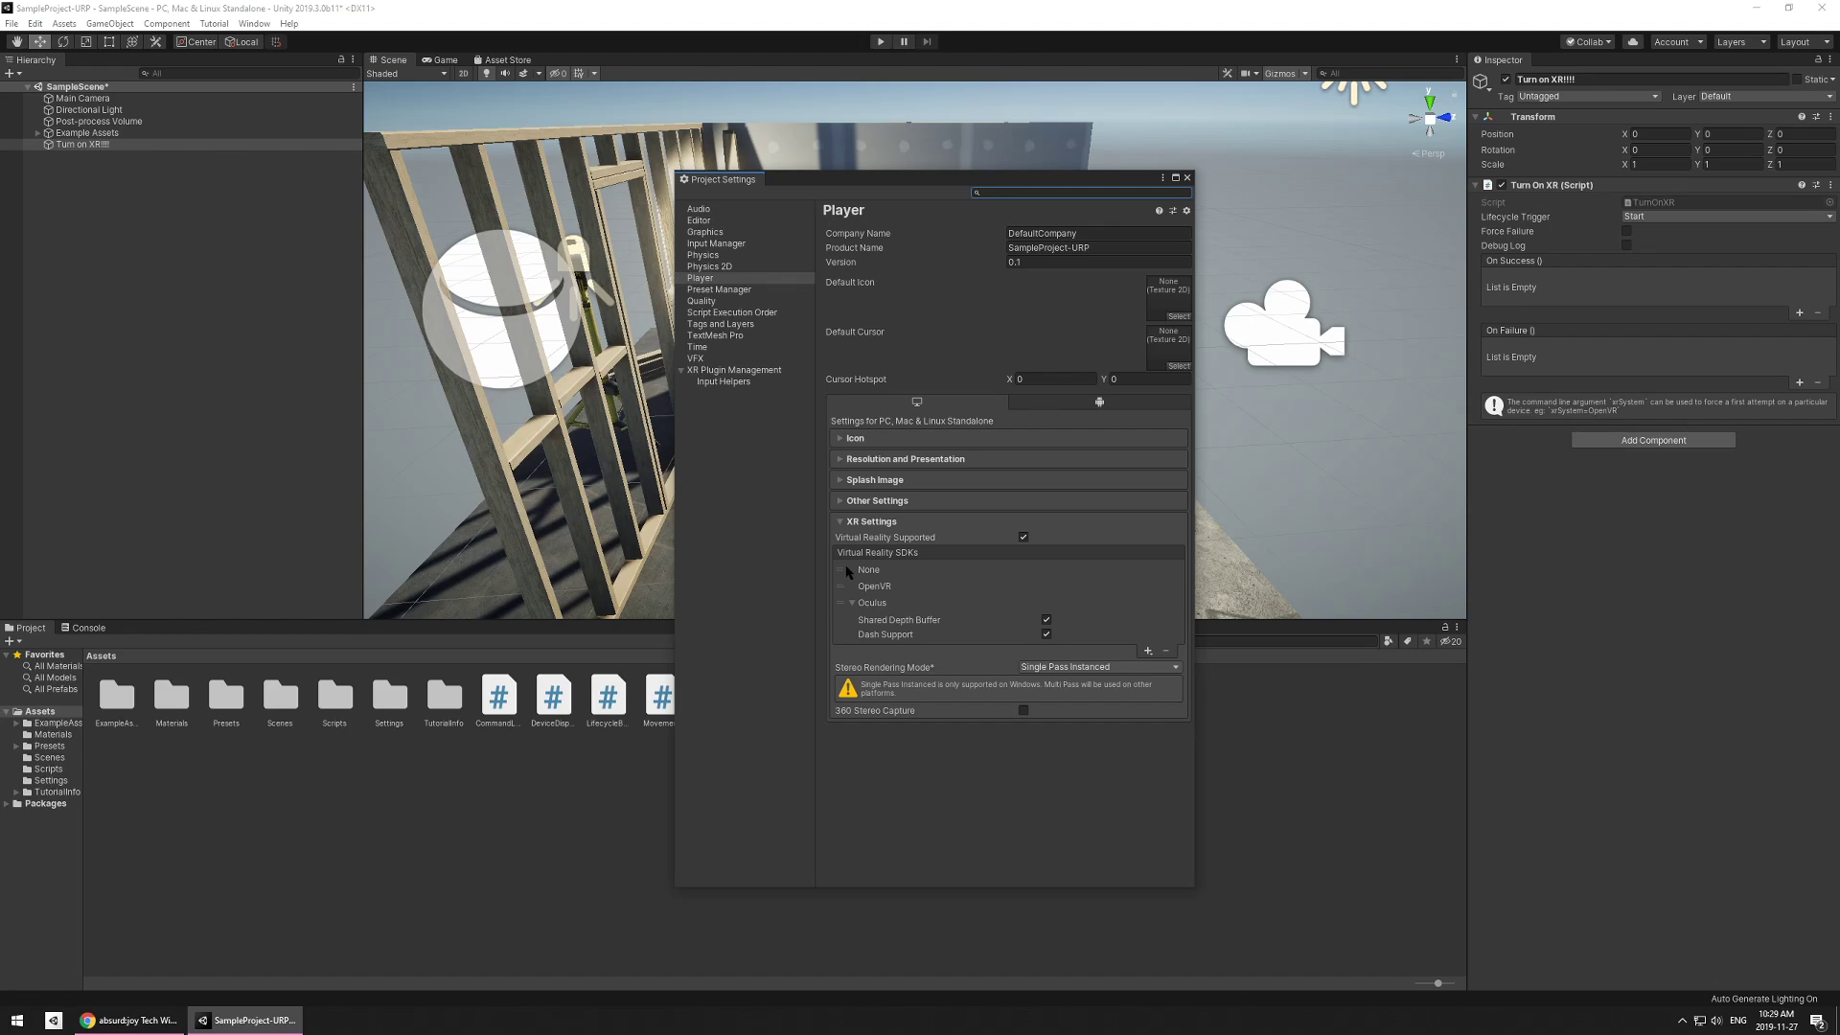
pyautogui.click(853, 571)
pyautogui.click(1165, 652)
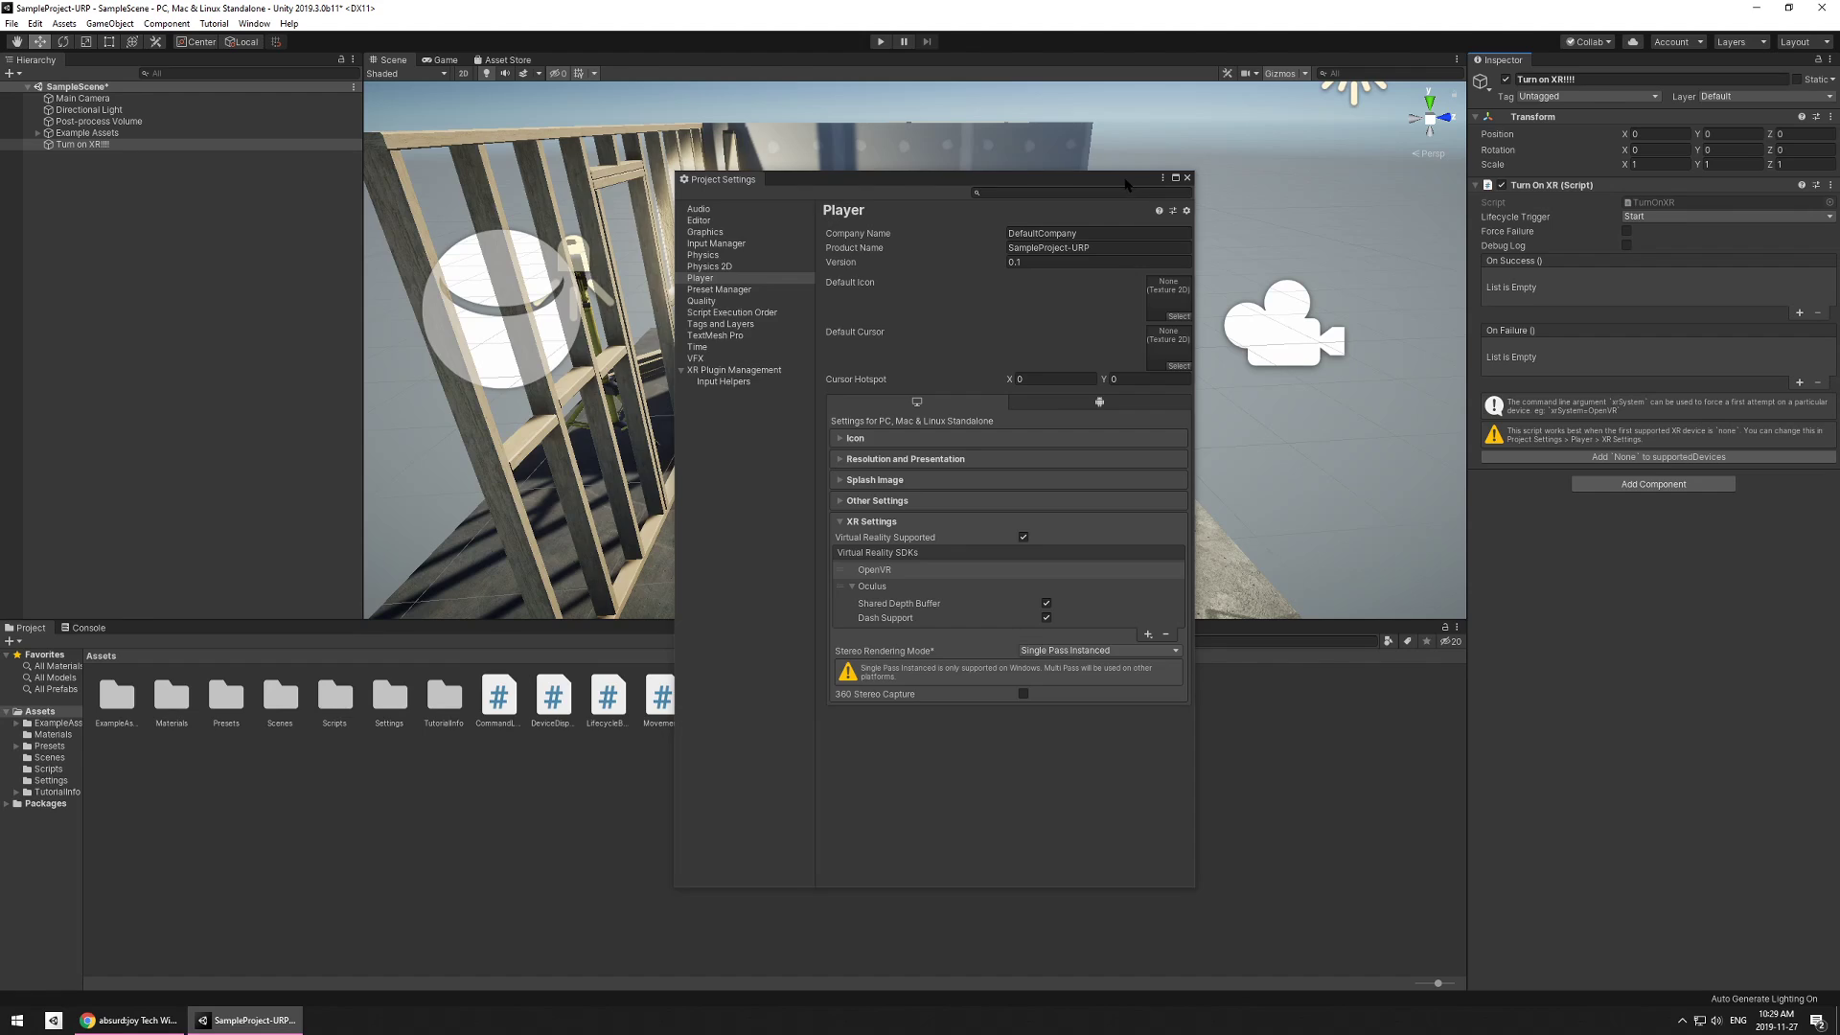
pyautogui.moveTo(1130, 182); pyautogui.dragTo(1164, 133)
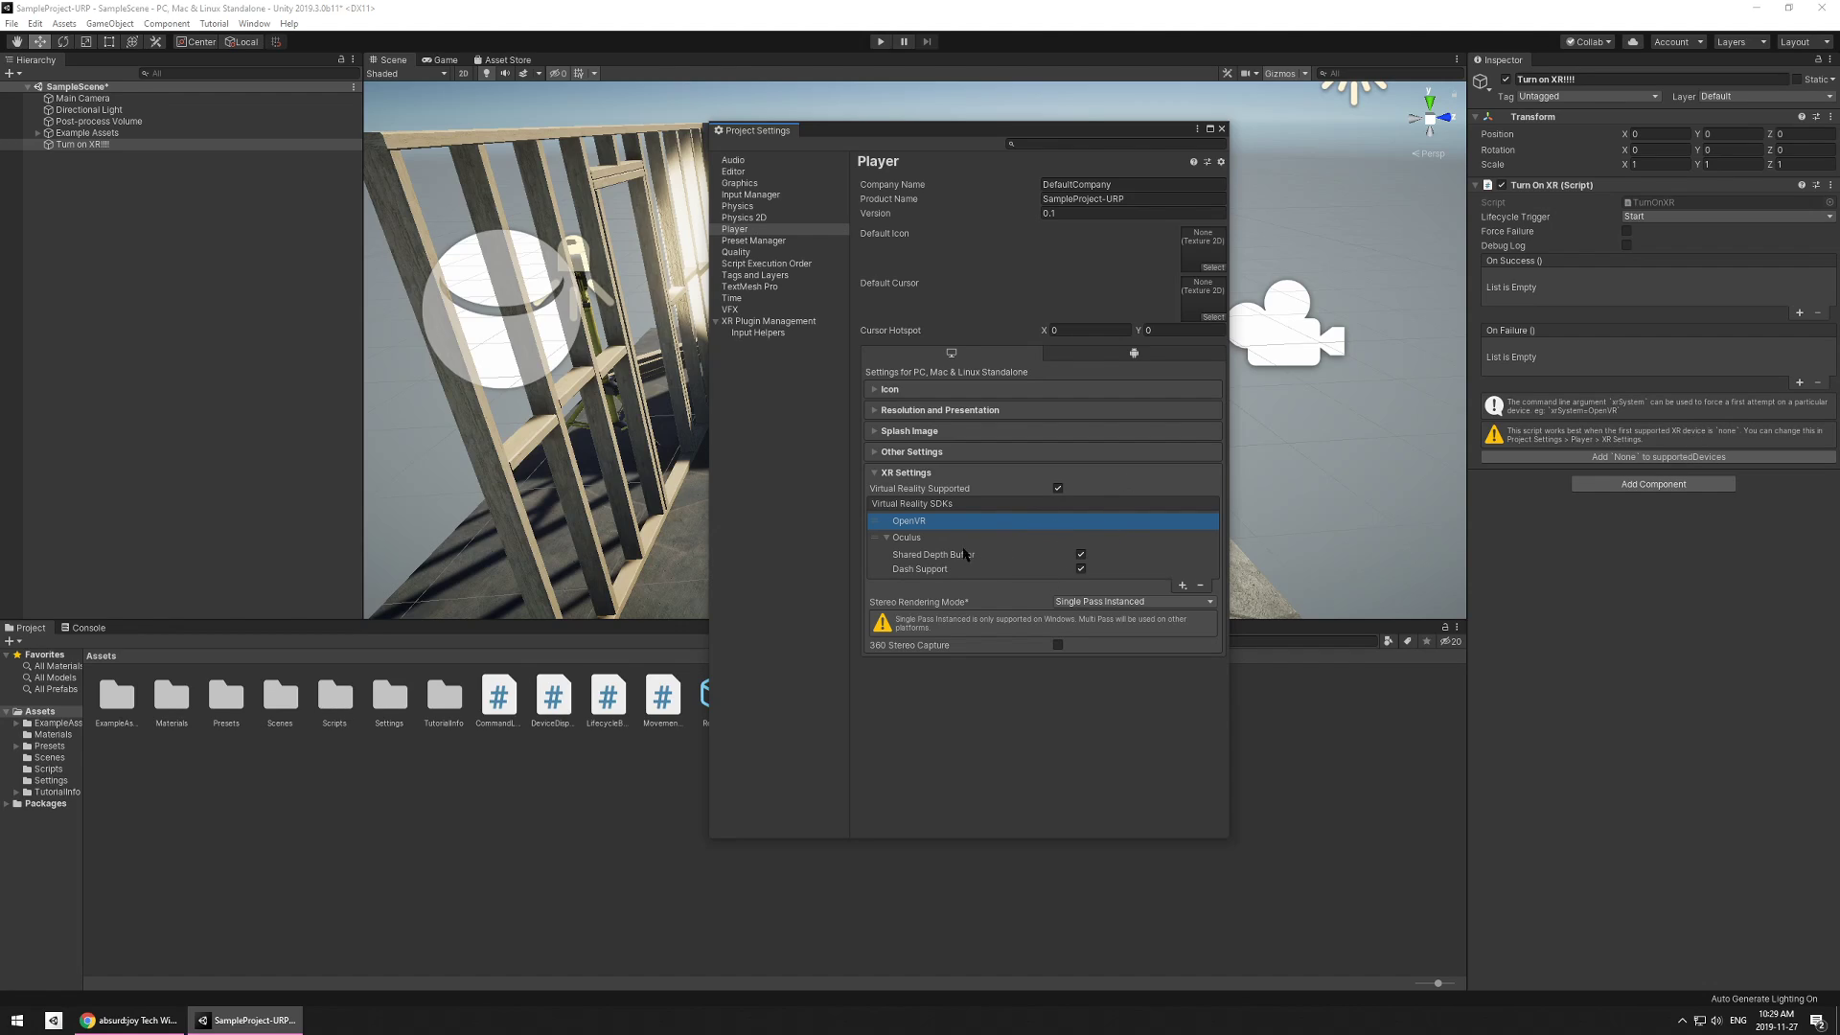
pyautogui.click(882, 538)
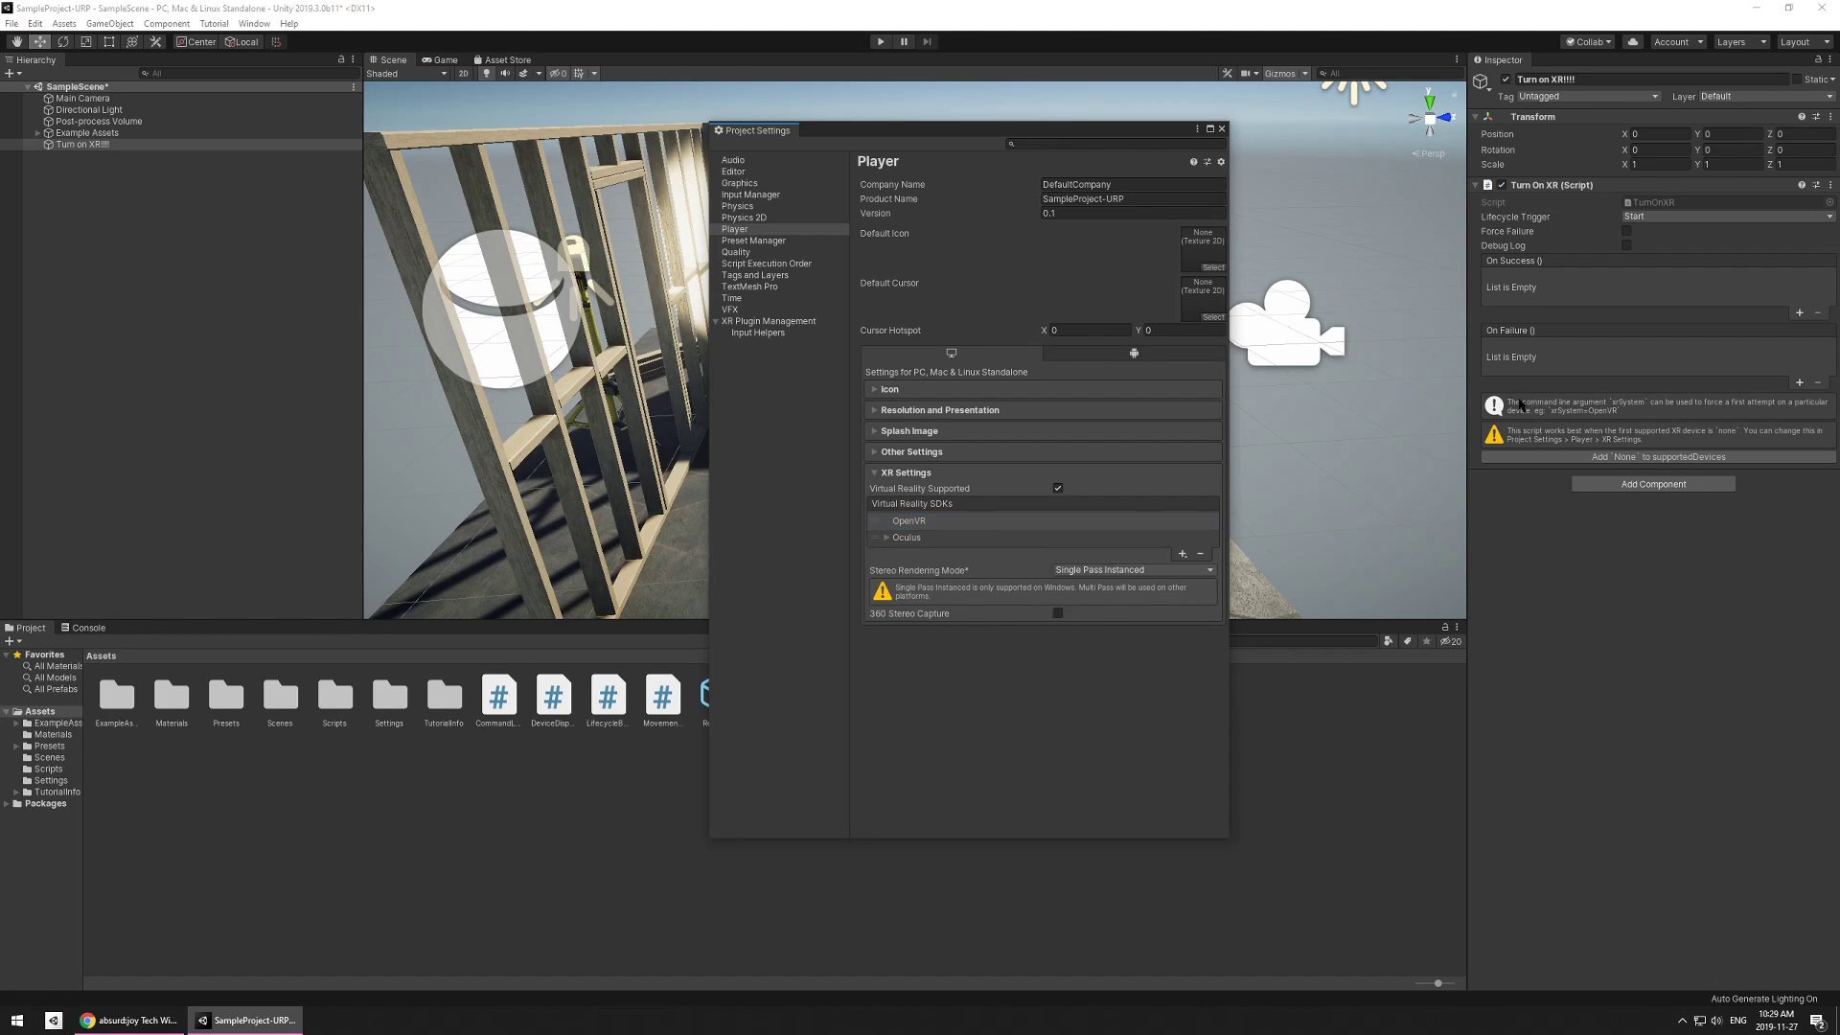
pyautogui.click(1588, 457)
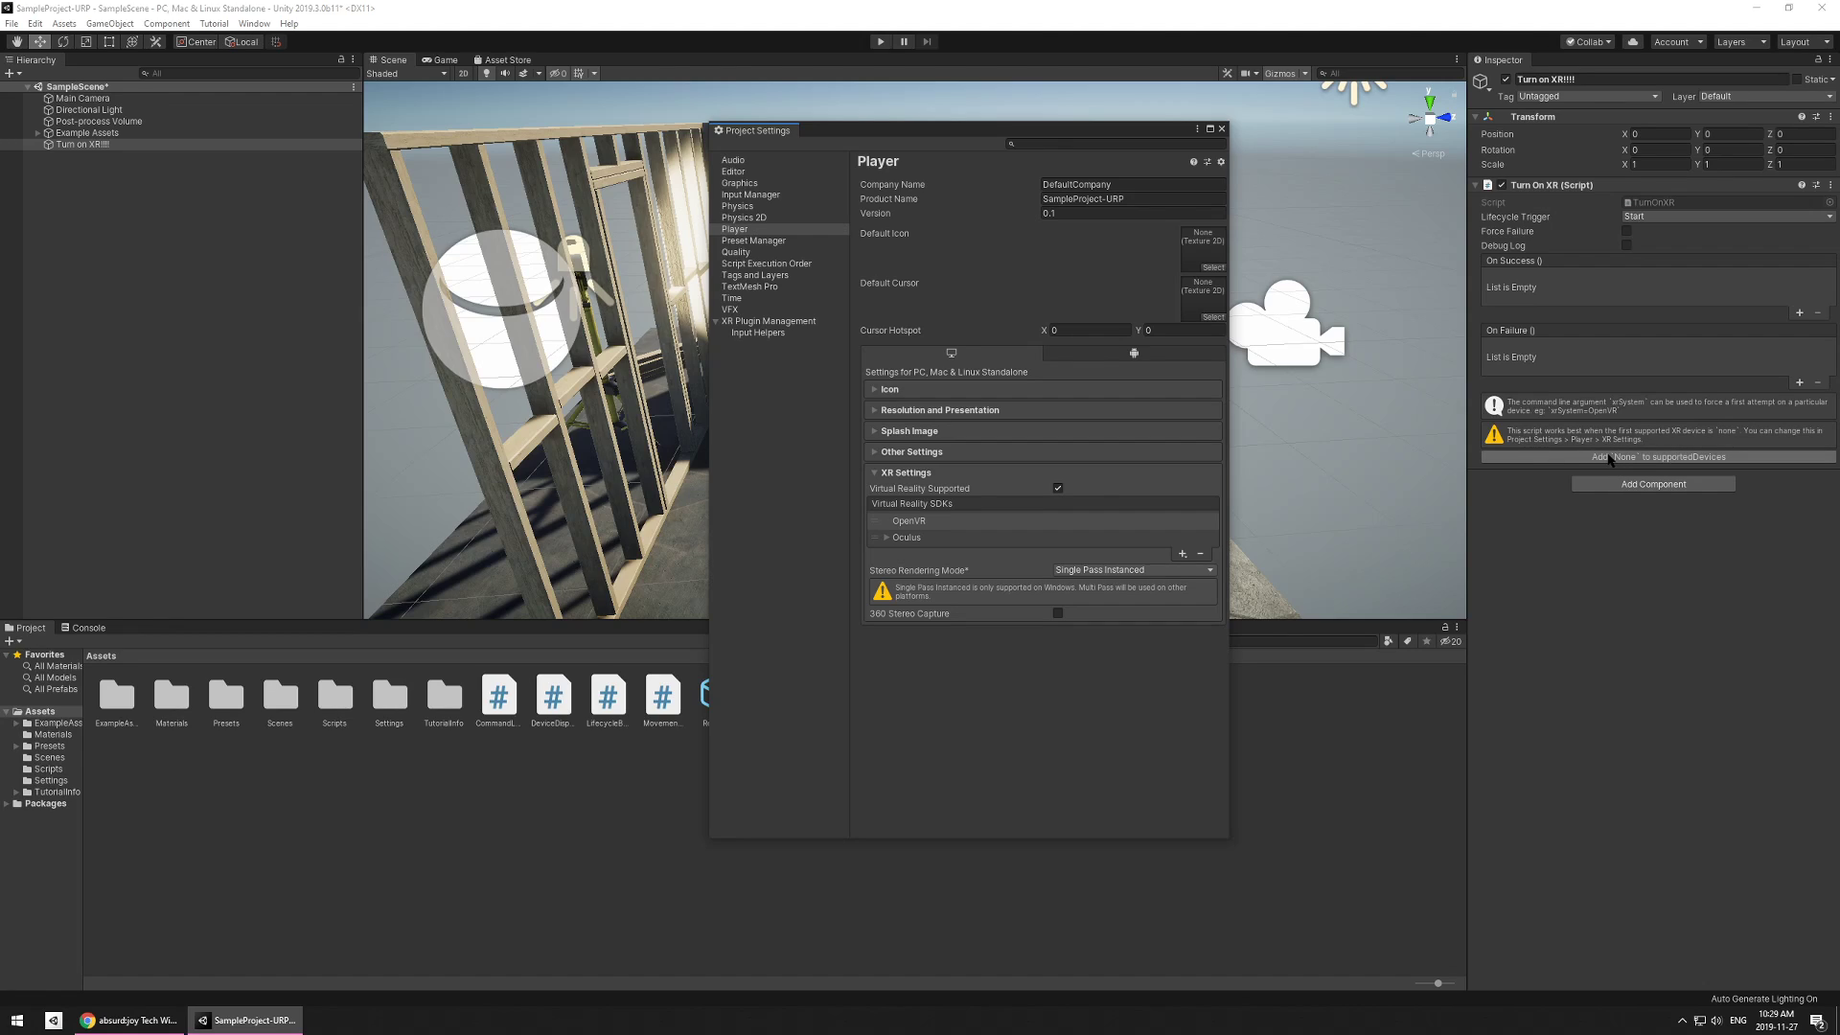
pyautogui.click(1610, 459)
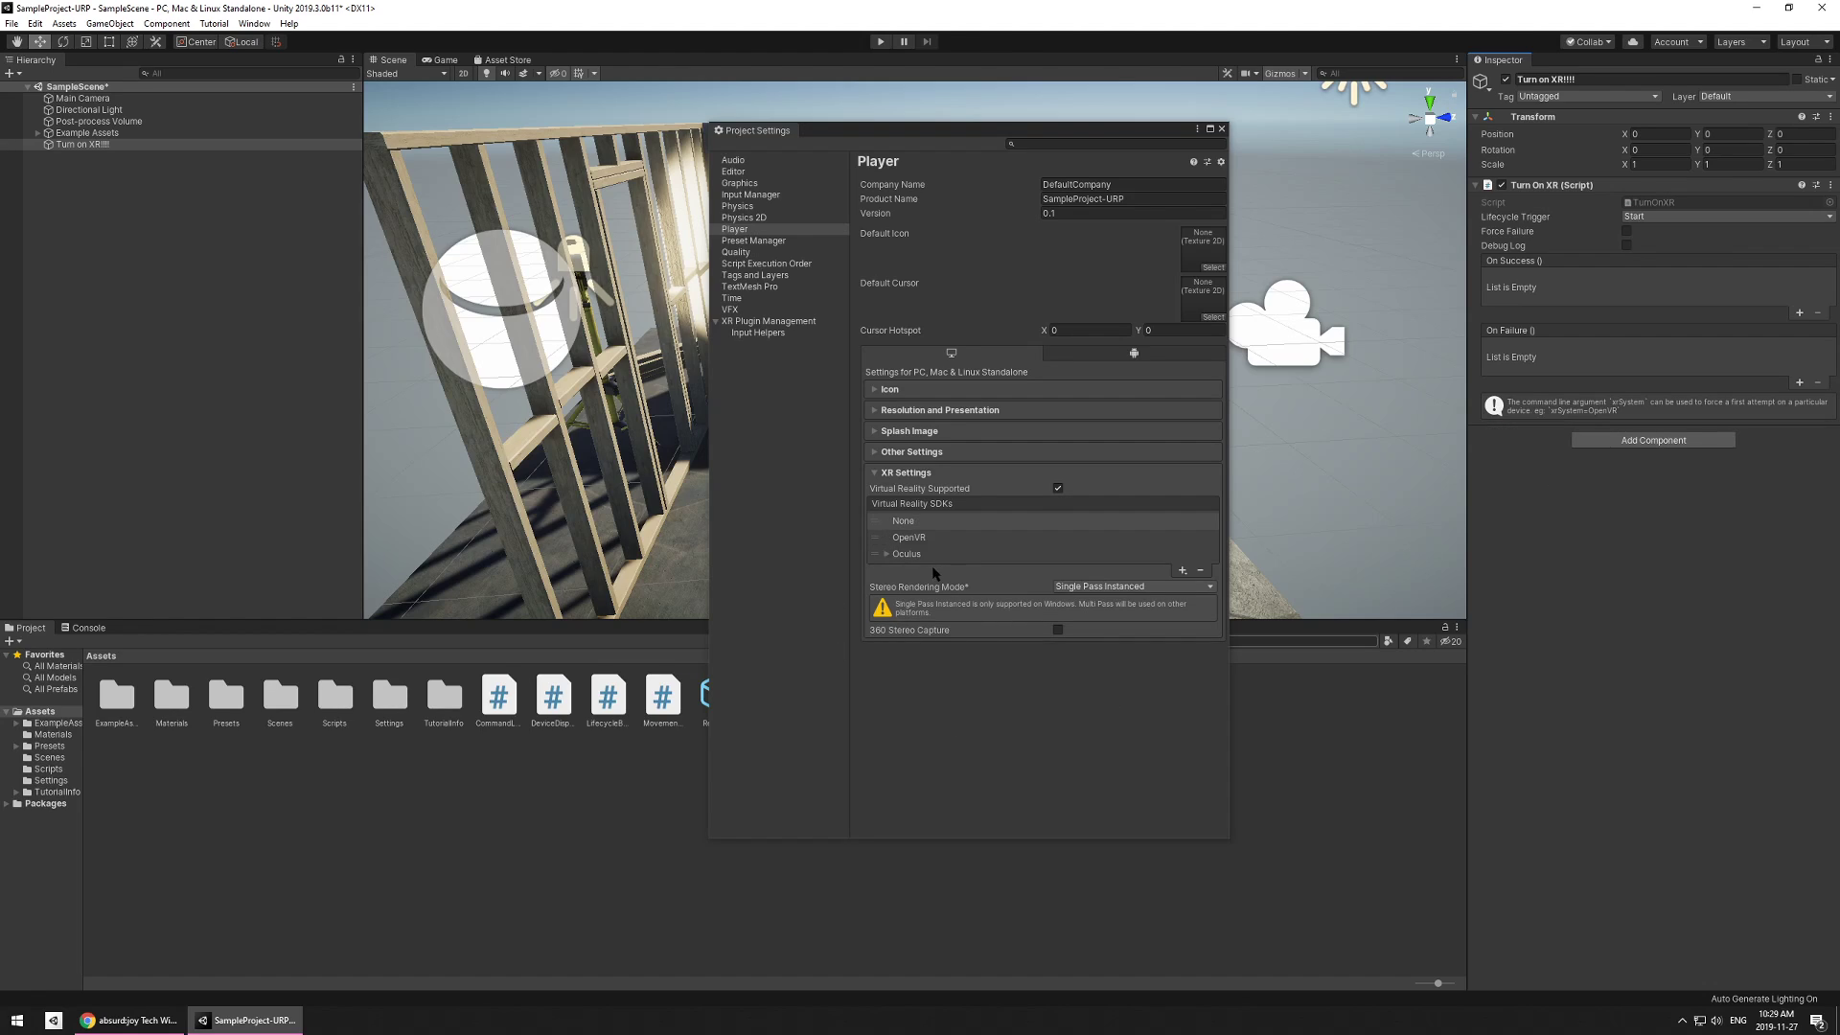
# - Remove None from the Virtual Reality SDKs again, re-add it through the Turn On XR component and close the Project Settings
pyautogui.click(898, 525)
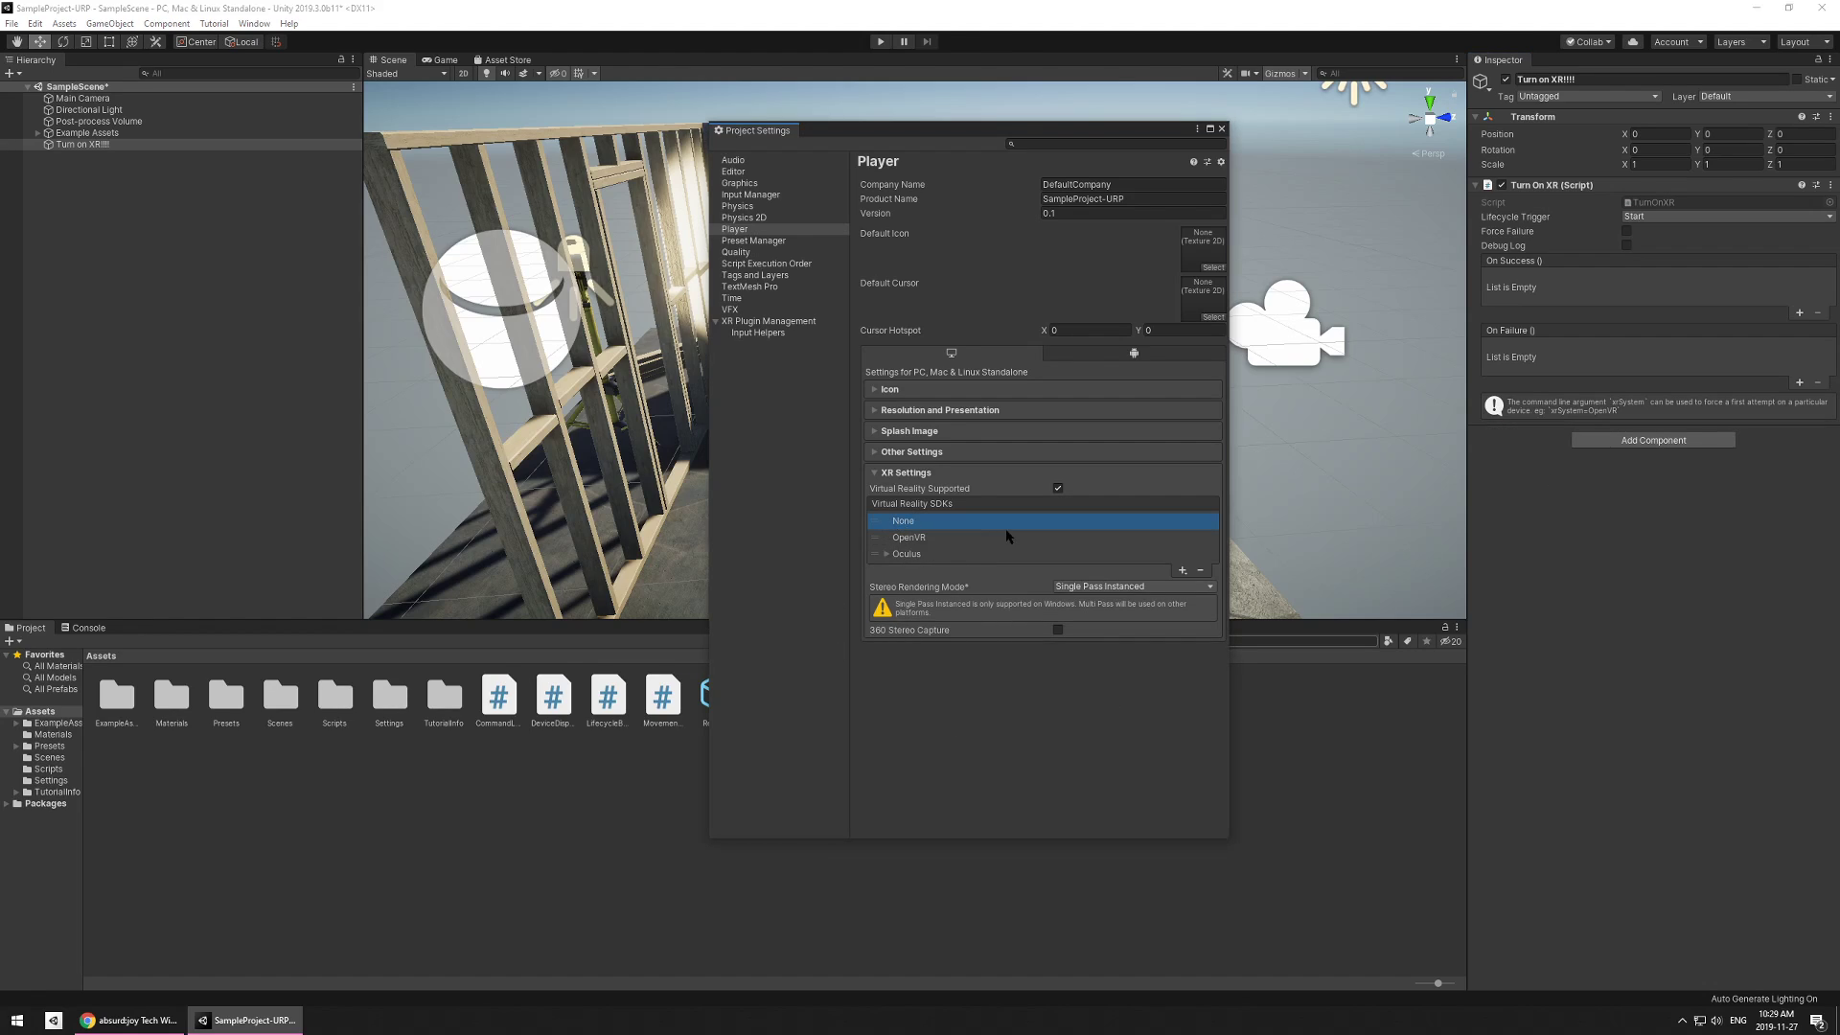
pyautogui.click(1200, 571)
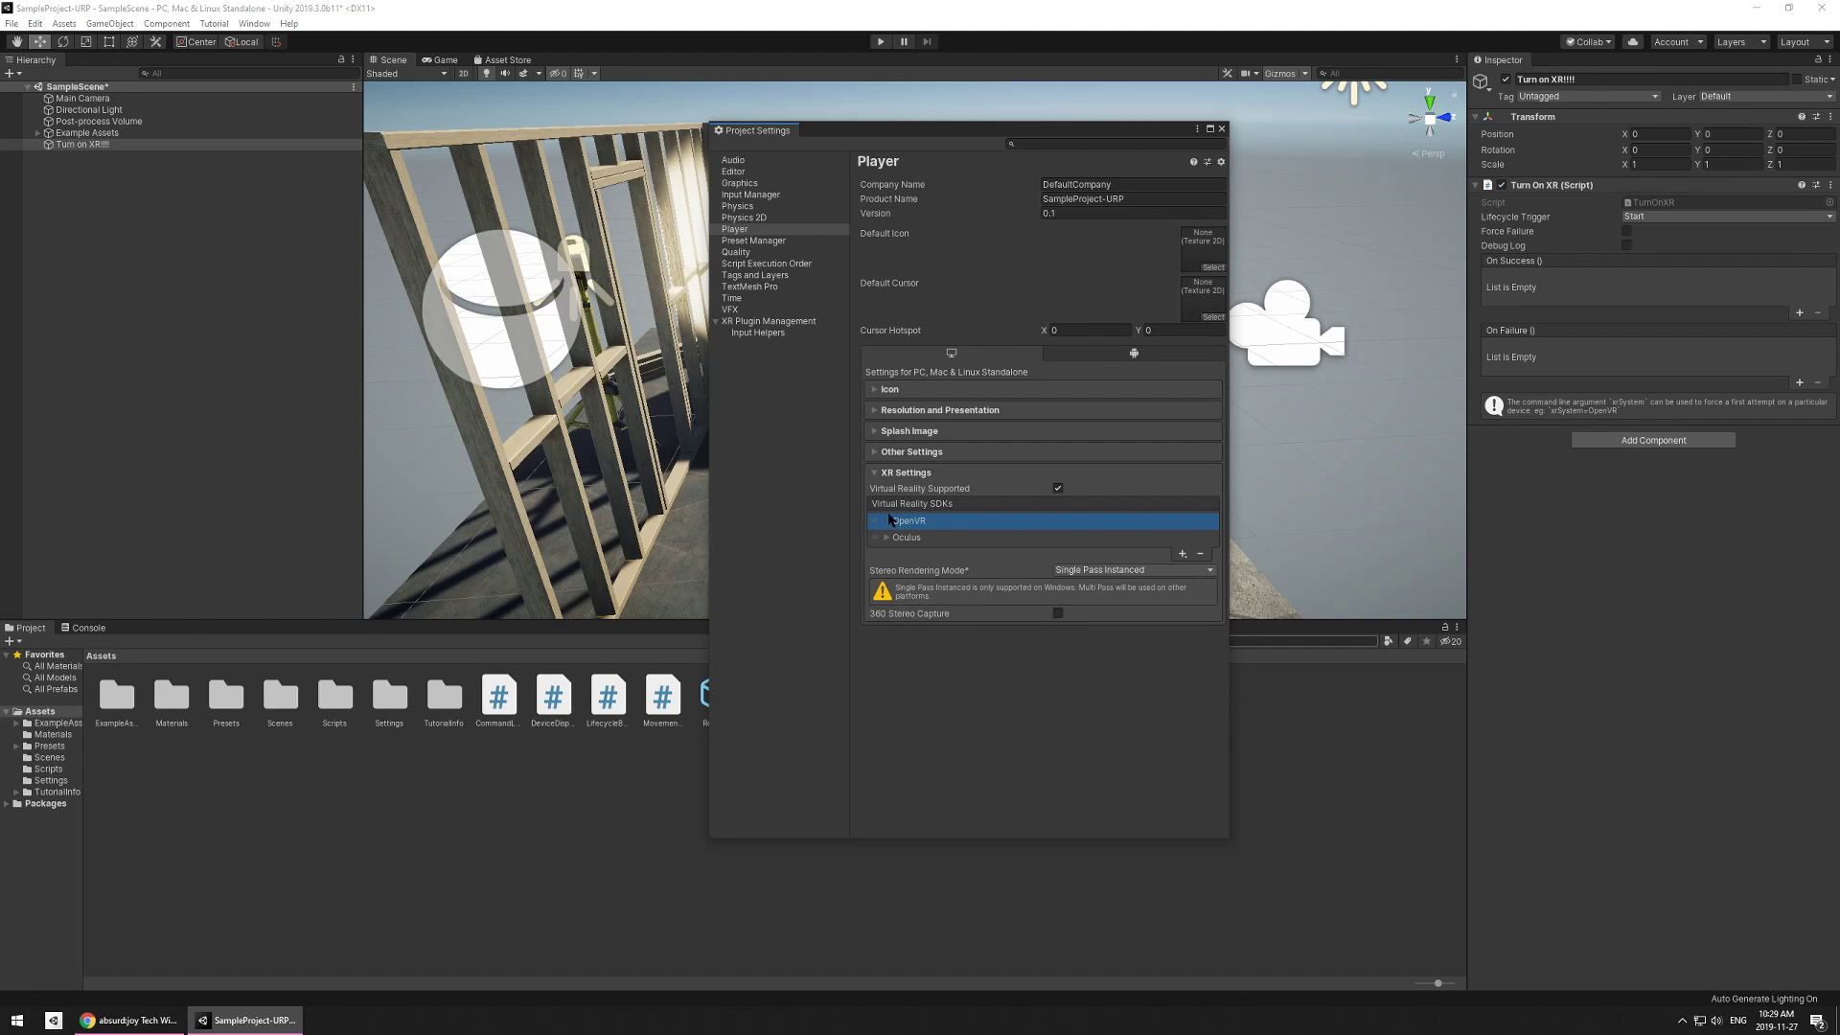
pyautogui.click(1621, 537)
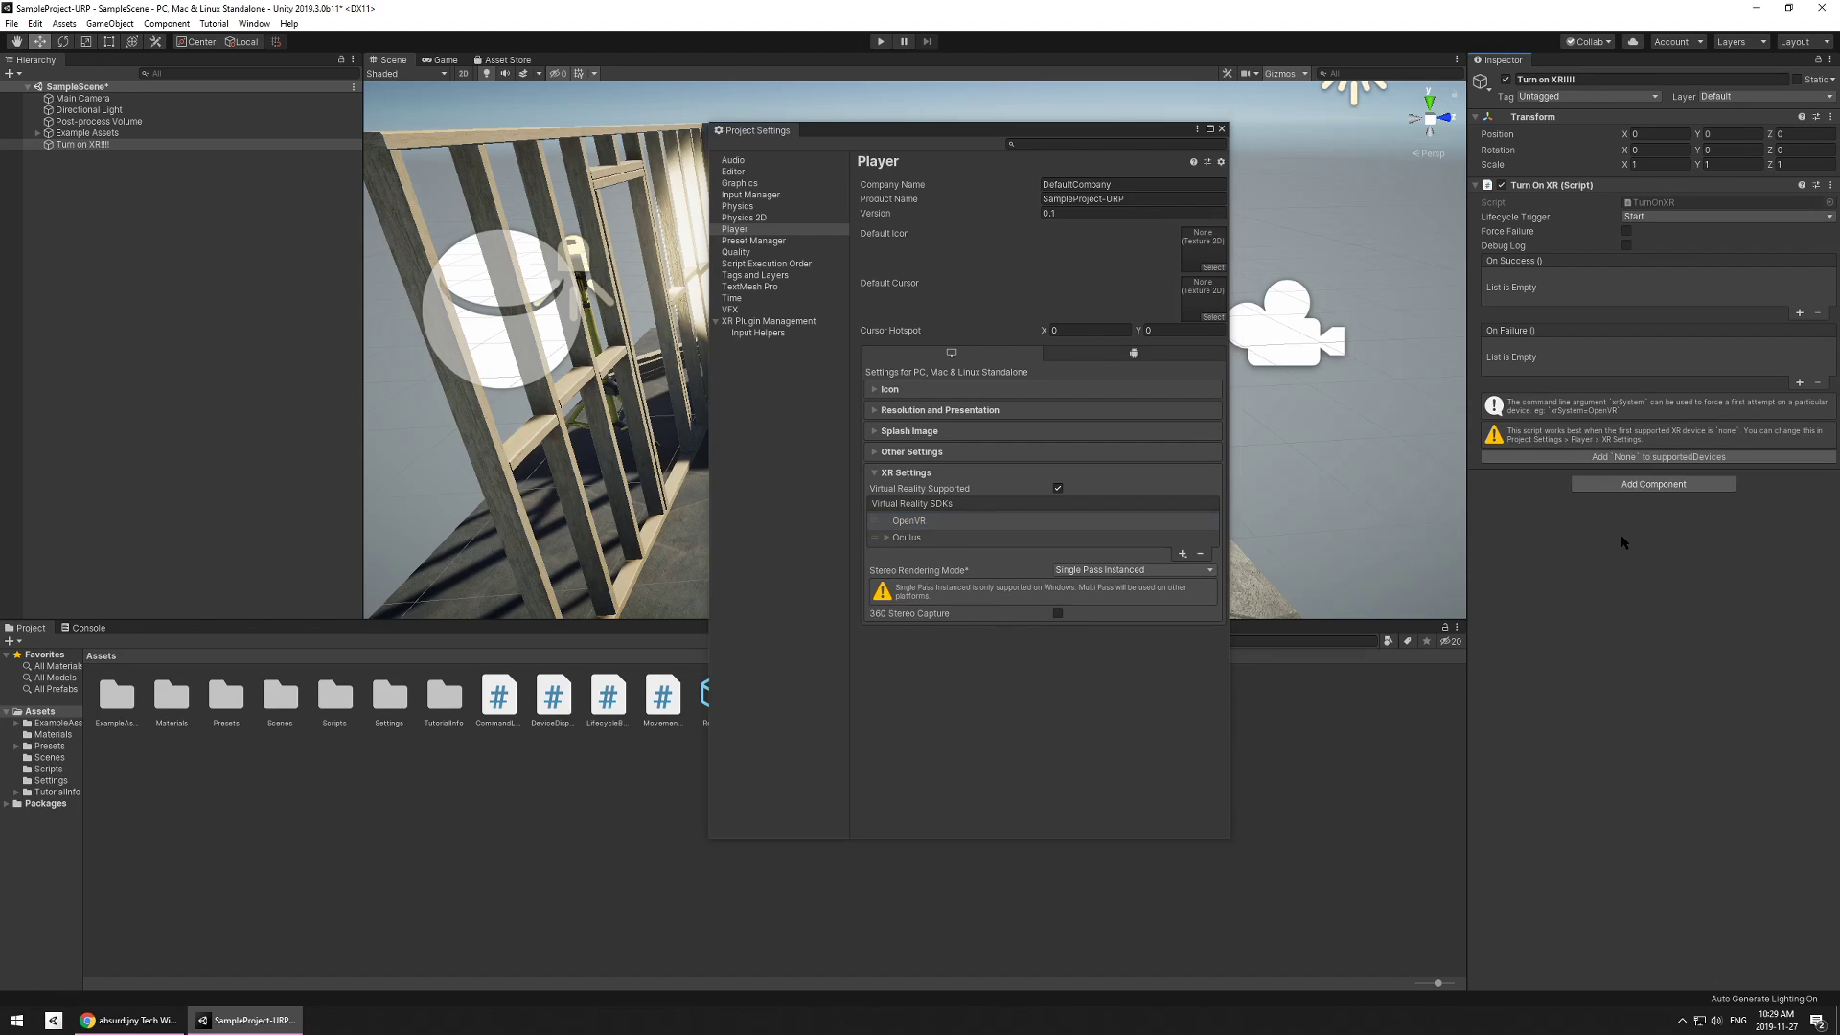
pyautogui.click(1641, 458)
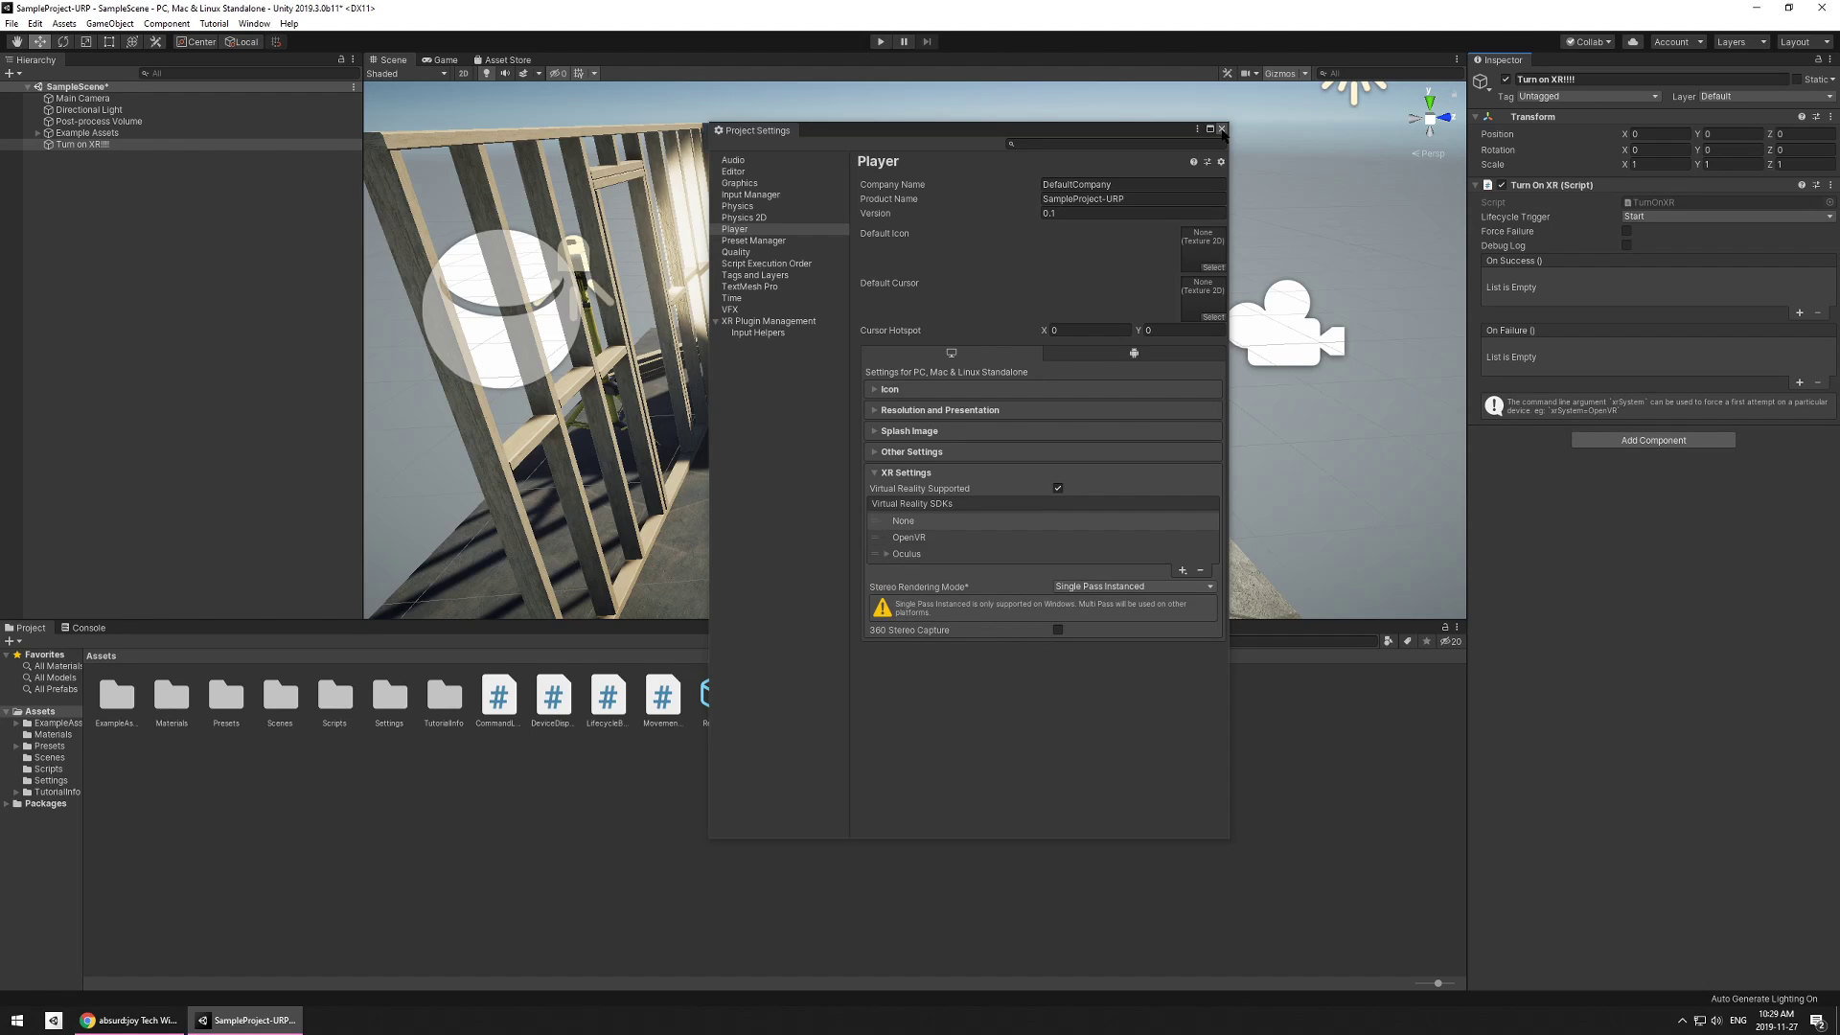
pyautogui.click(1221, 129)
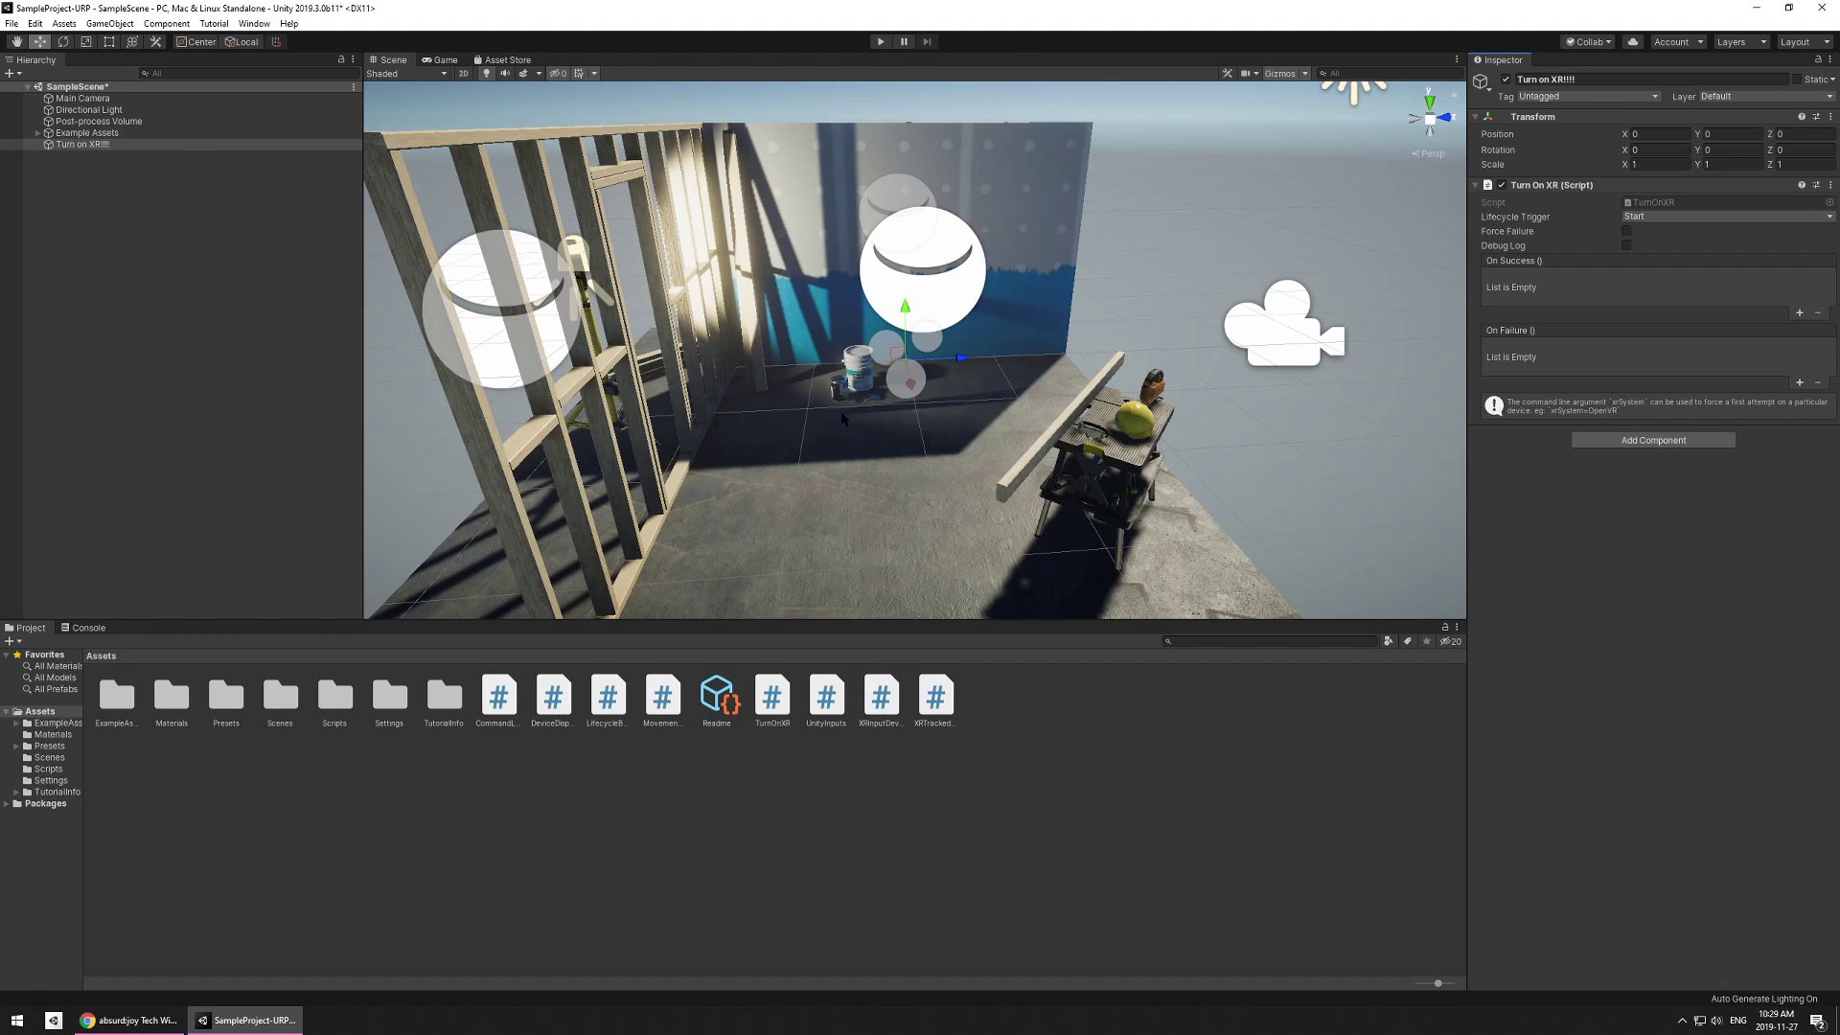
# - Test the scene in play mode, moving the SteamVR status window into the empty area of the Inspector, and stop it
pyautogui.click(879, 43)
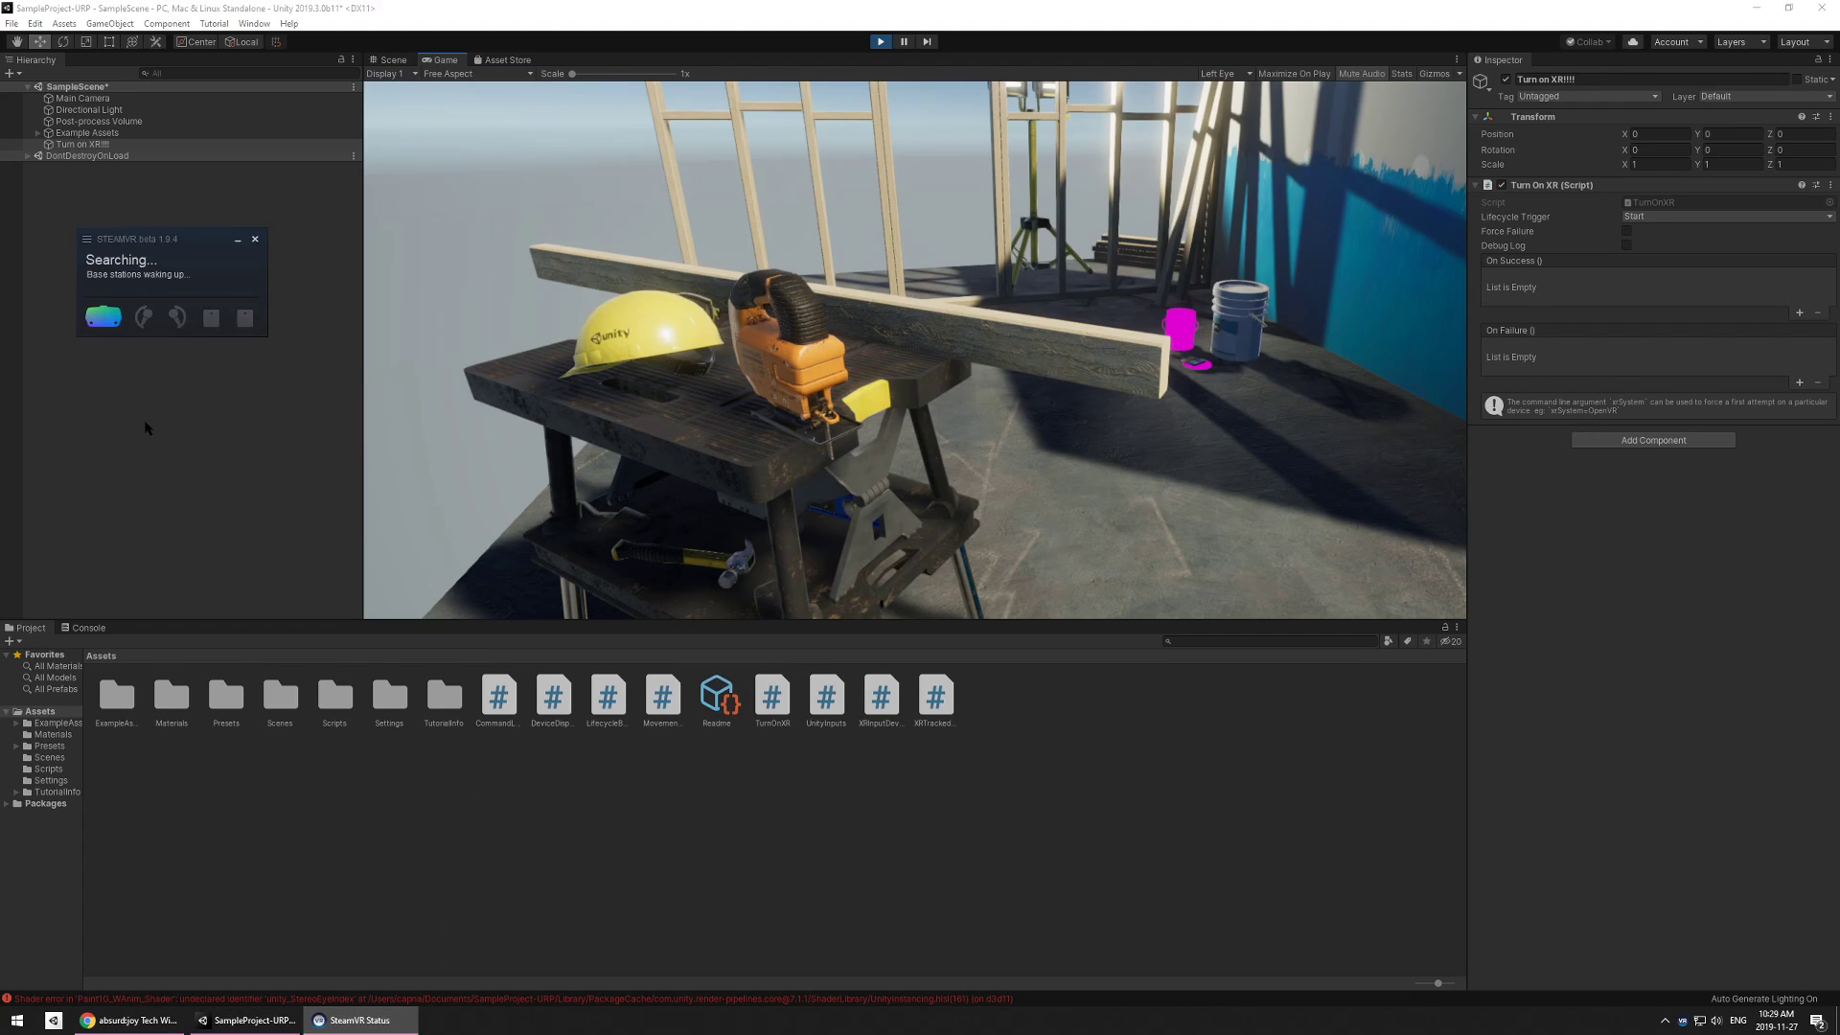
pyautogui.moveTo(199, 245); pyautogui.dragTo(1350, 696)
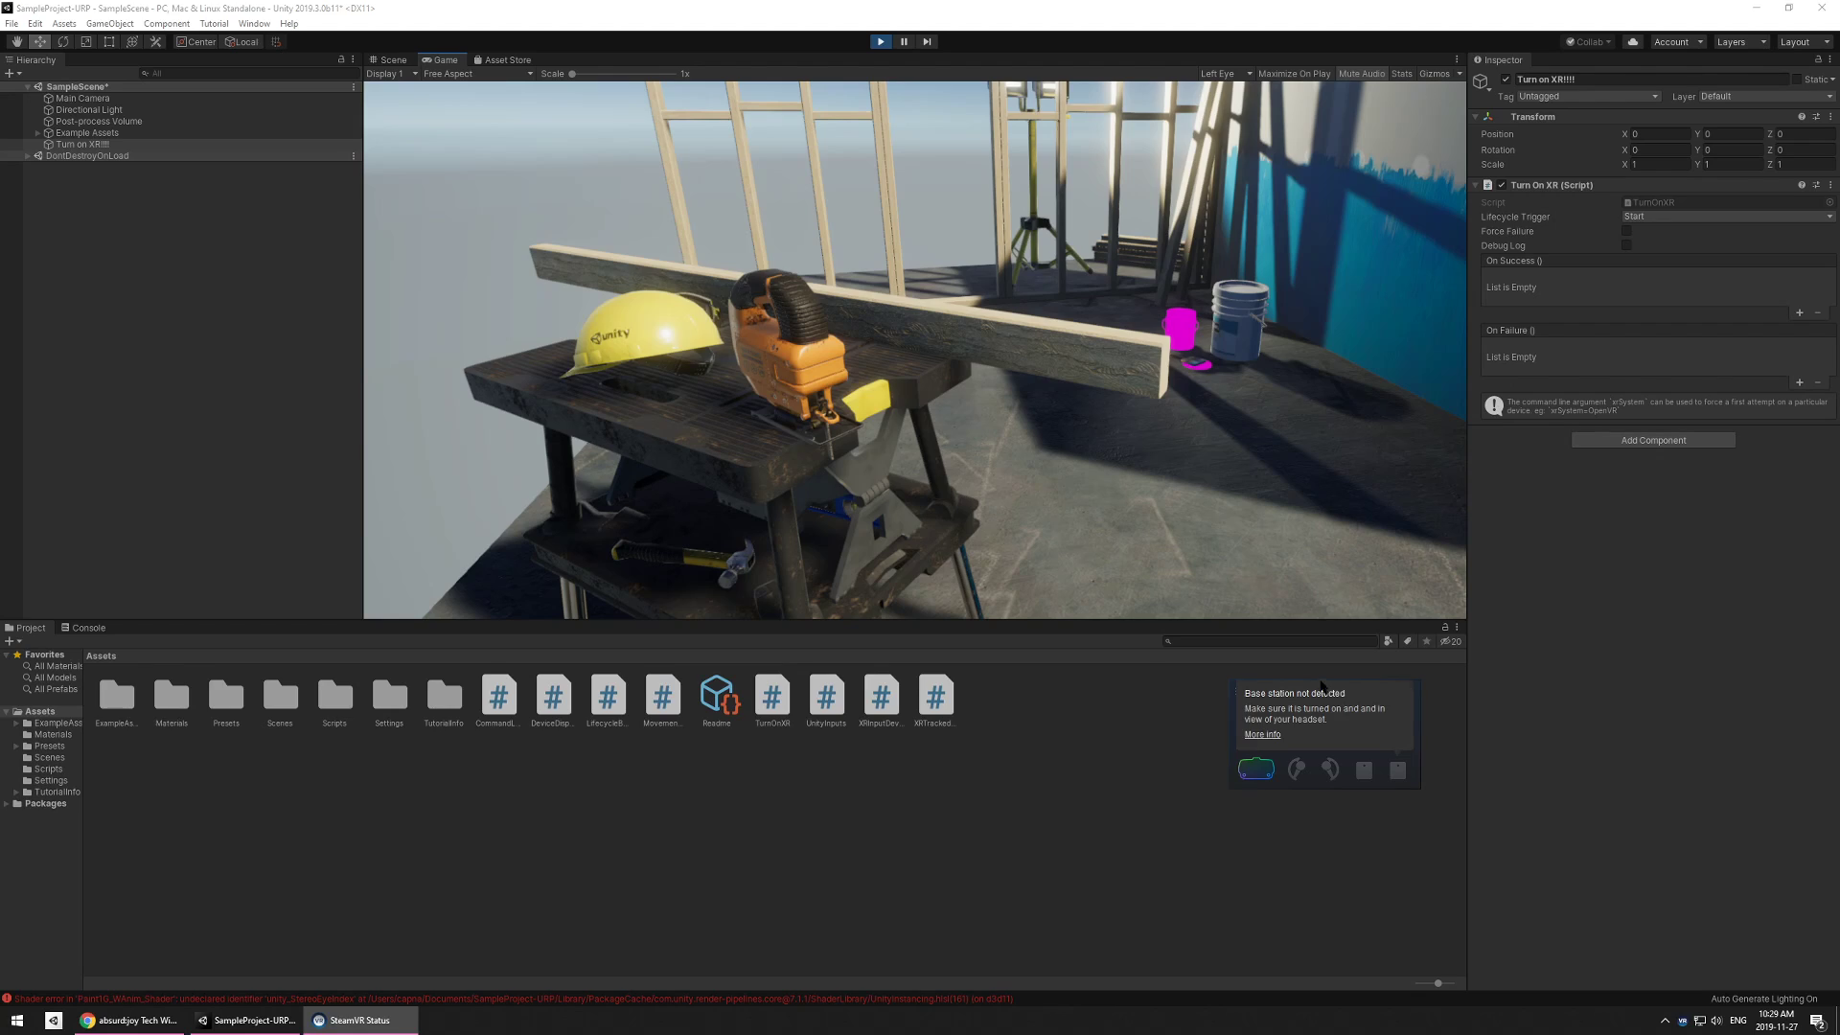
pyautogui.moveTo(1364, 698); pyautogui.dragTo(1606, 764)
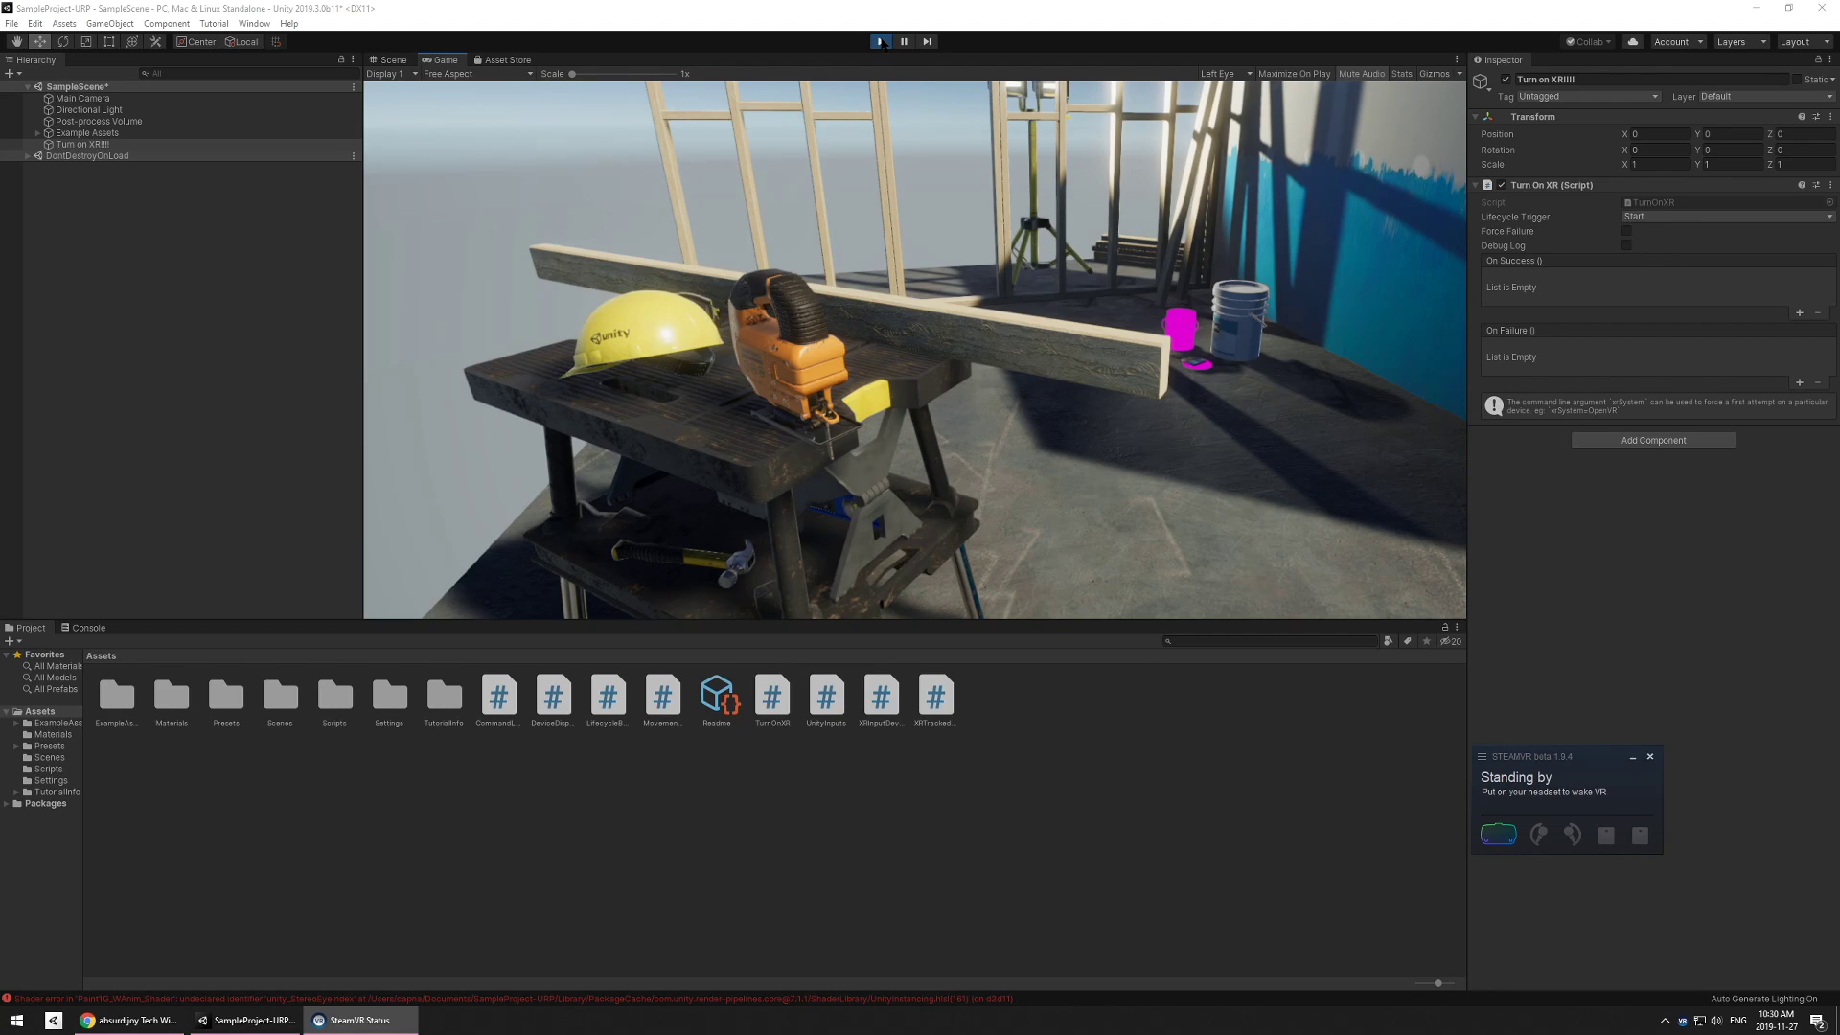
pyautogui.click(879, 41)
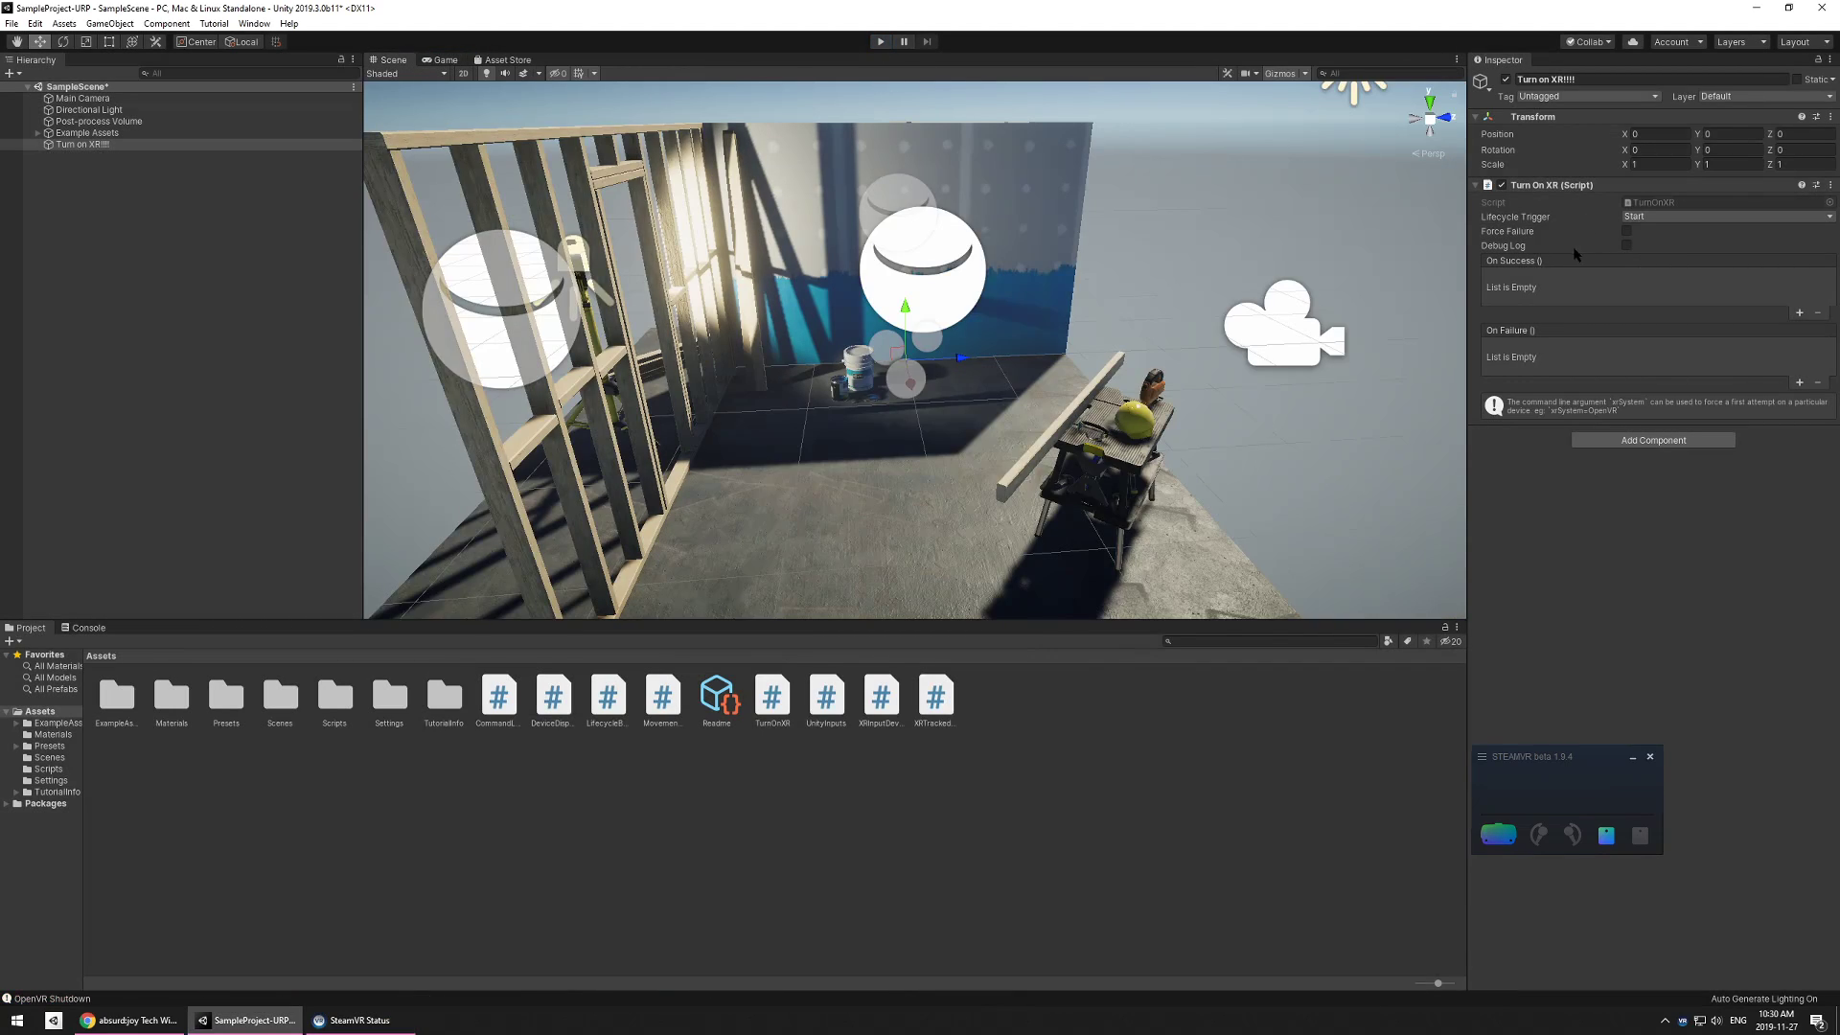
# - Enable Debug Log on the Turn On XR component and open the Console to inspect its shader error entry
pyautogui.click(1626, 231)
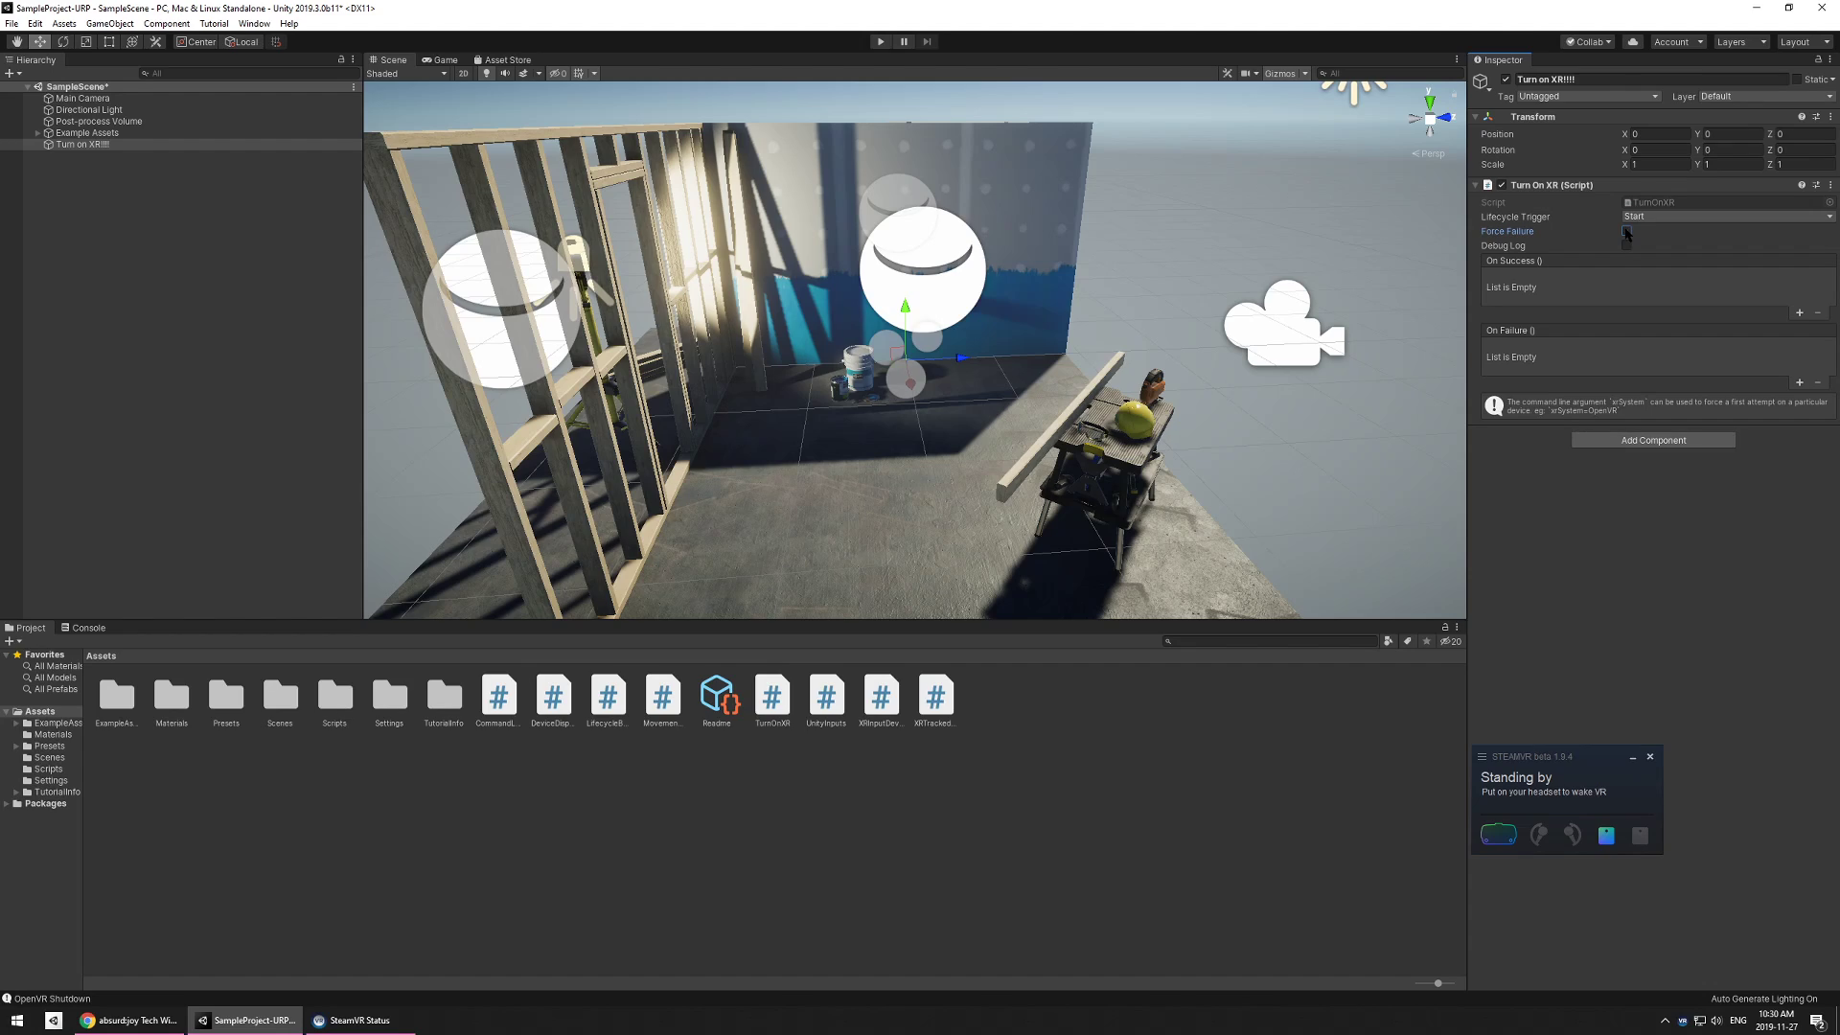
pyautogui.click(1626, 245)
pyautogui.click(254, 23)
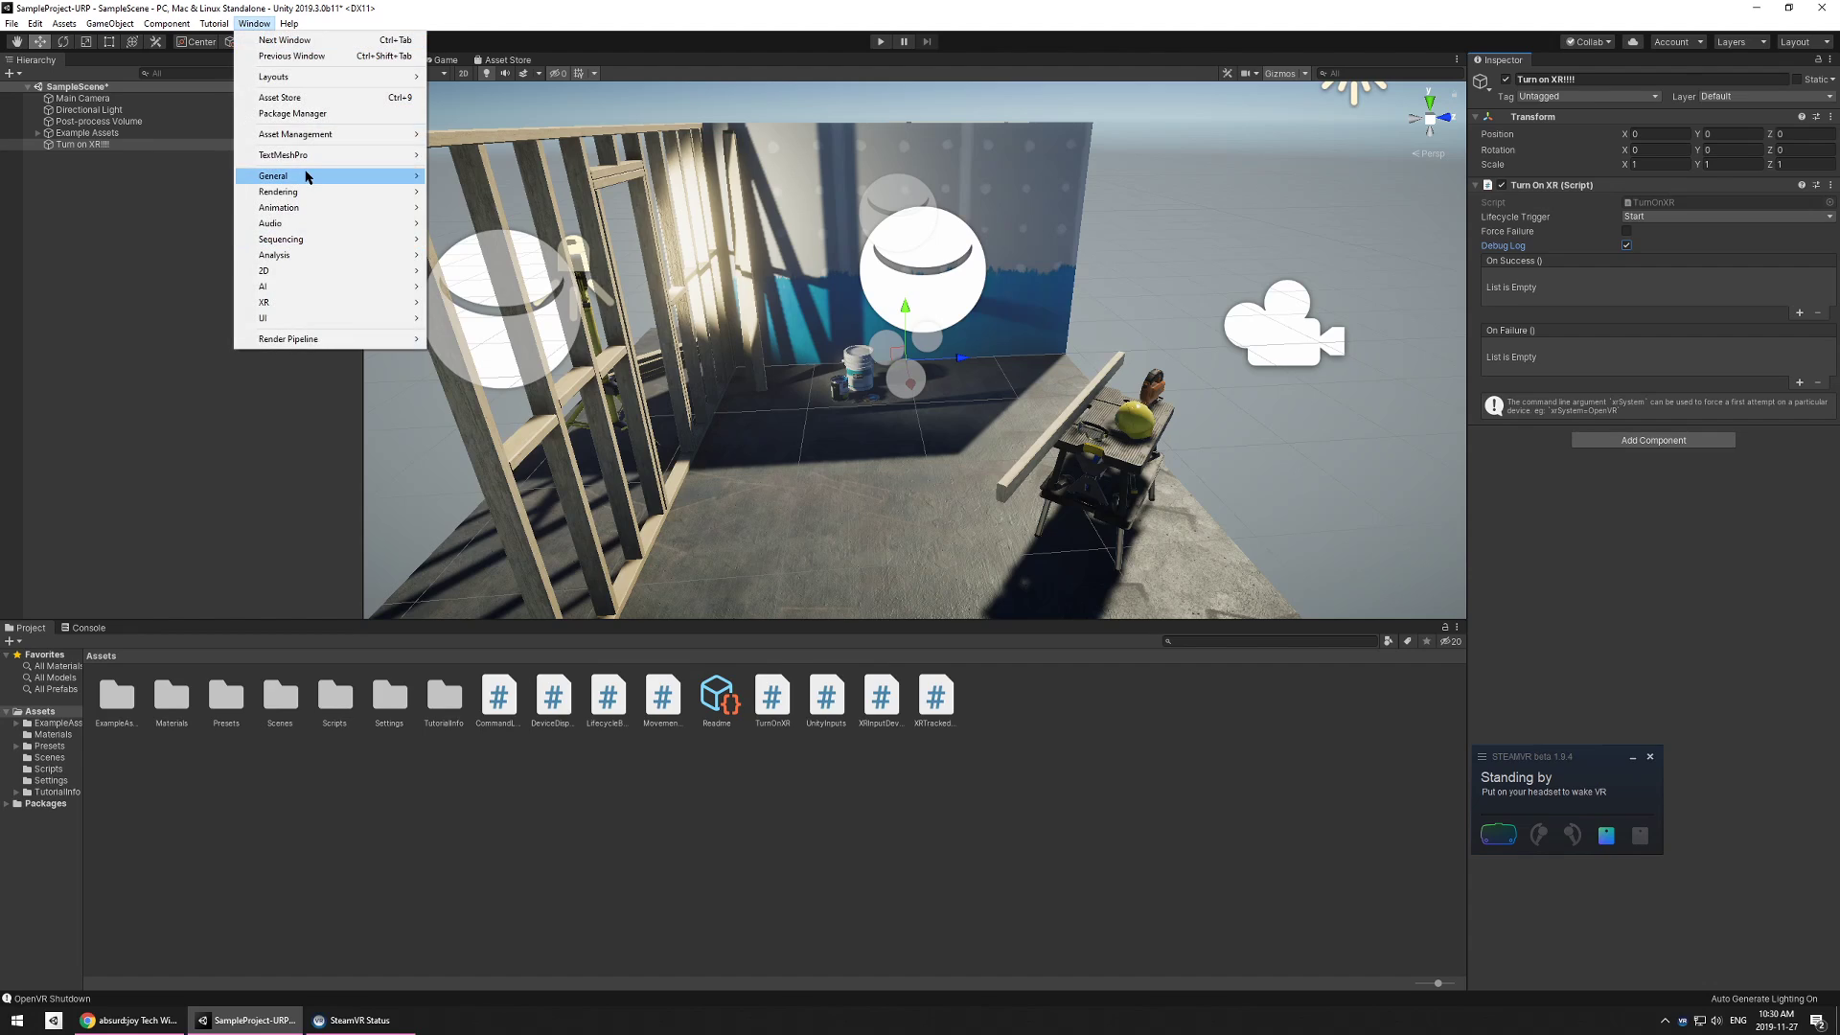
pyautogui.moveTo(335, 179)
pyautogui.click(484, 256)
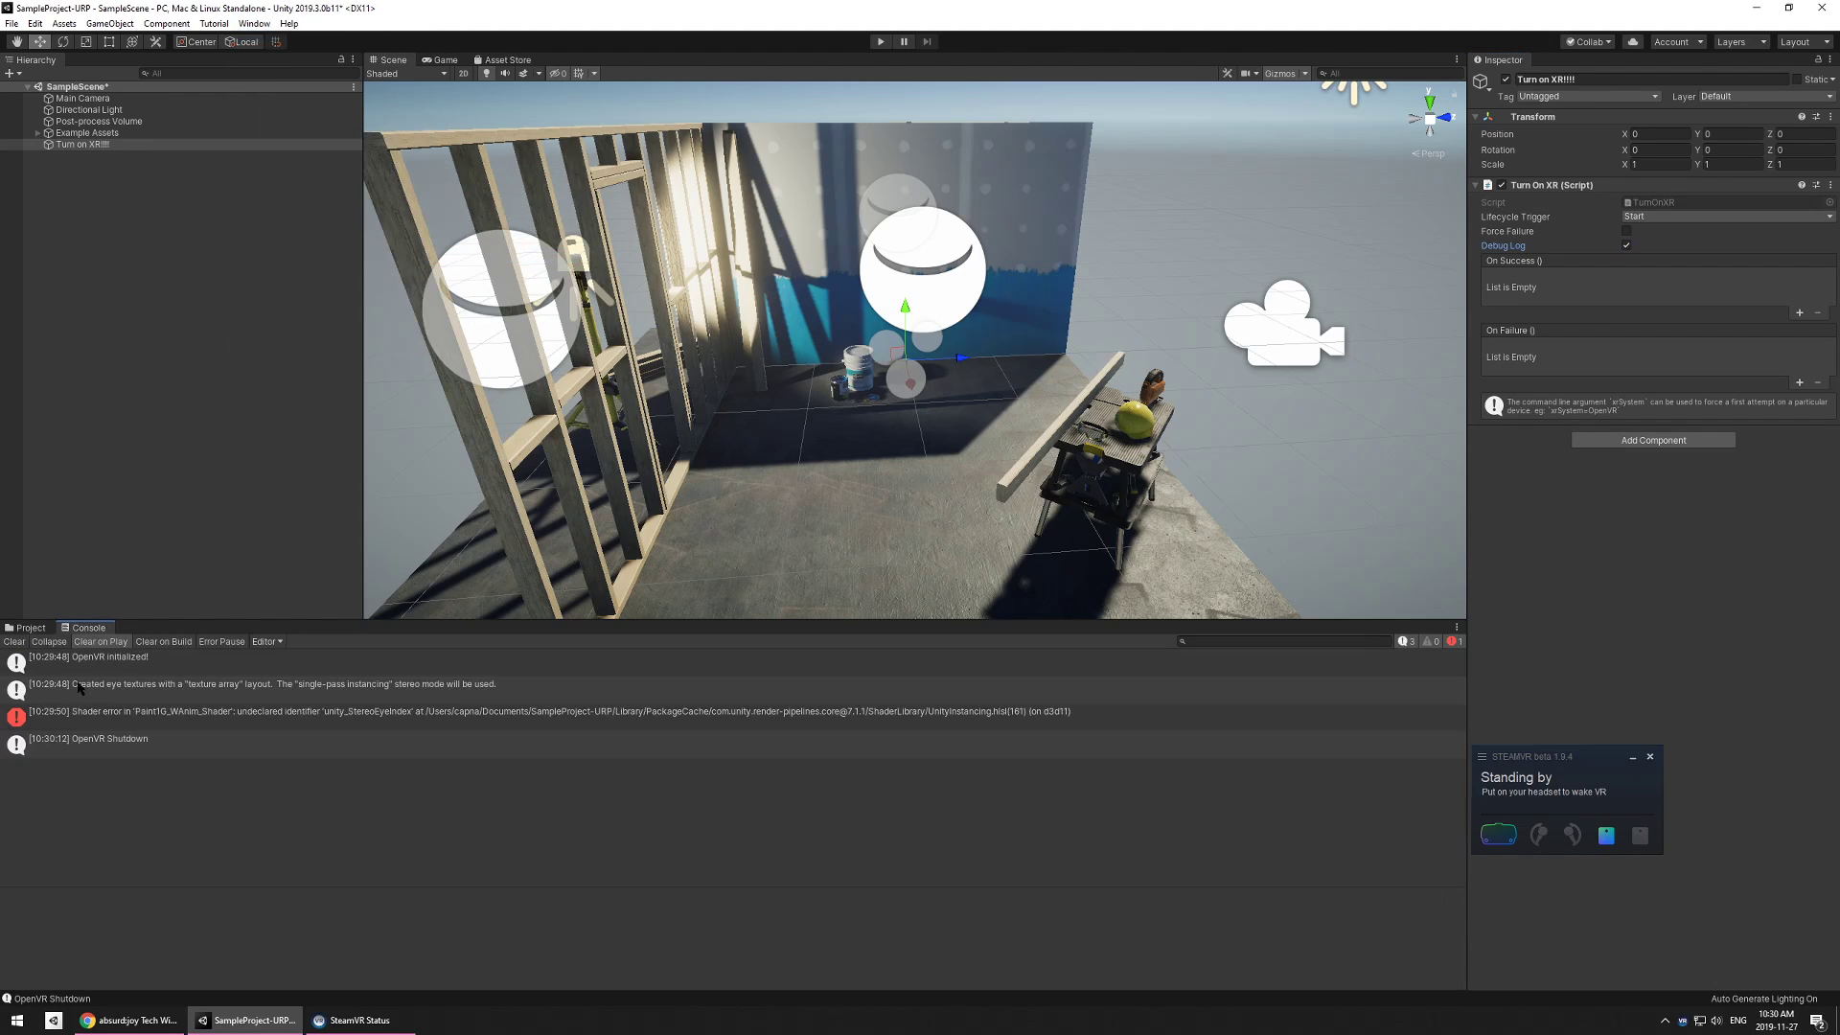
pyautogui.click(208, 720)
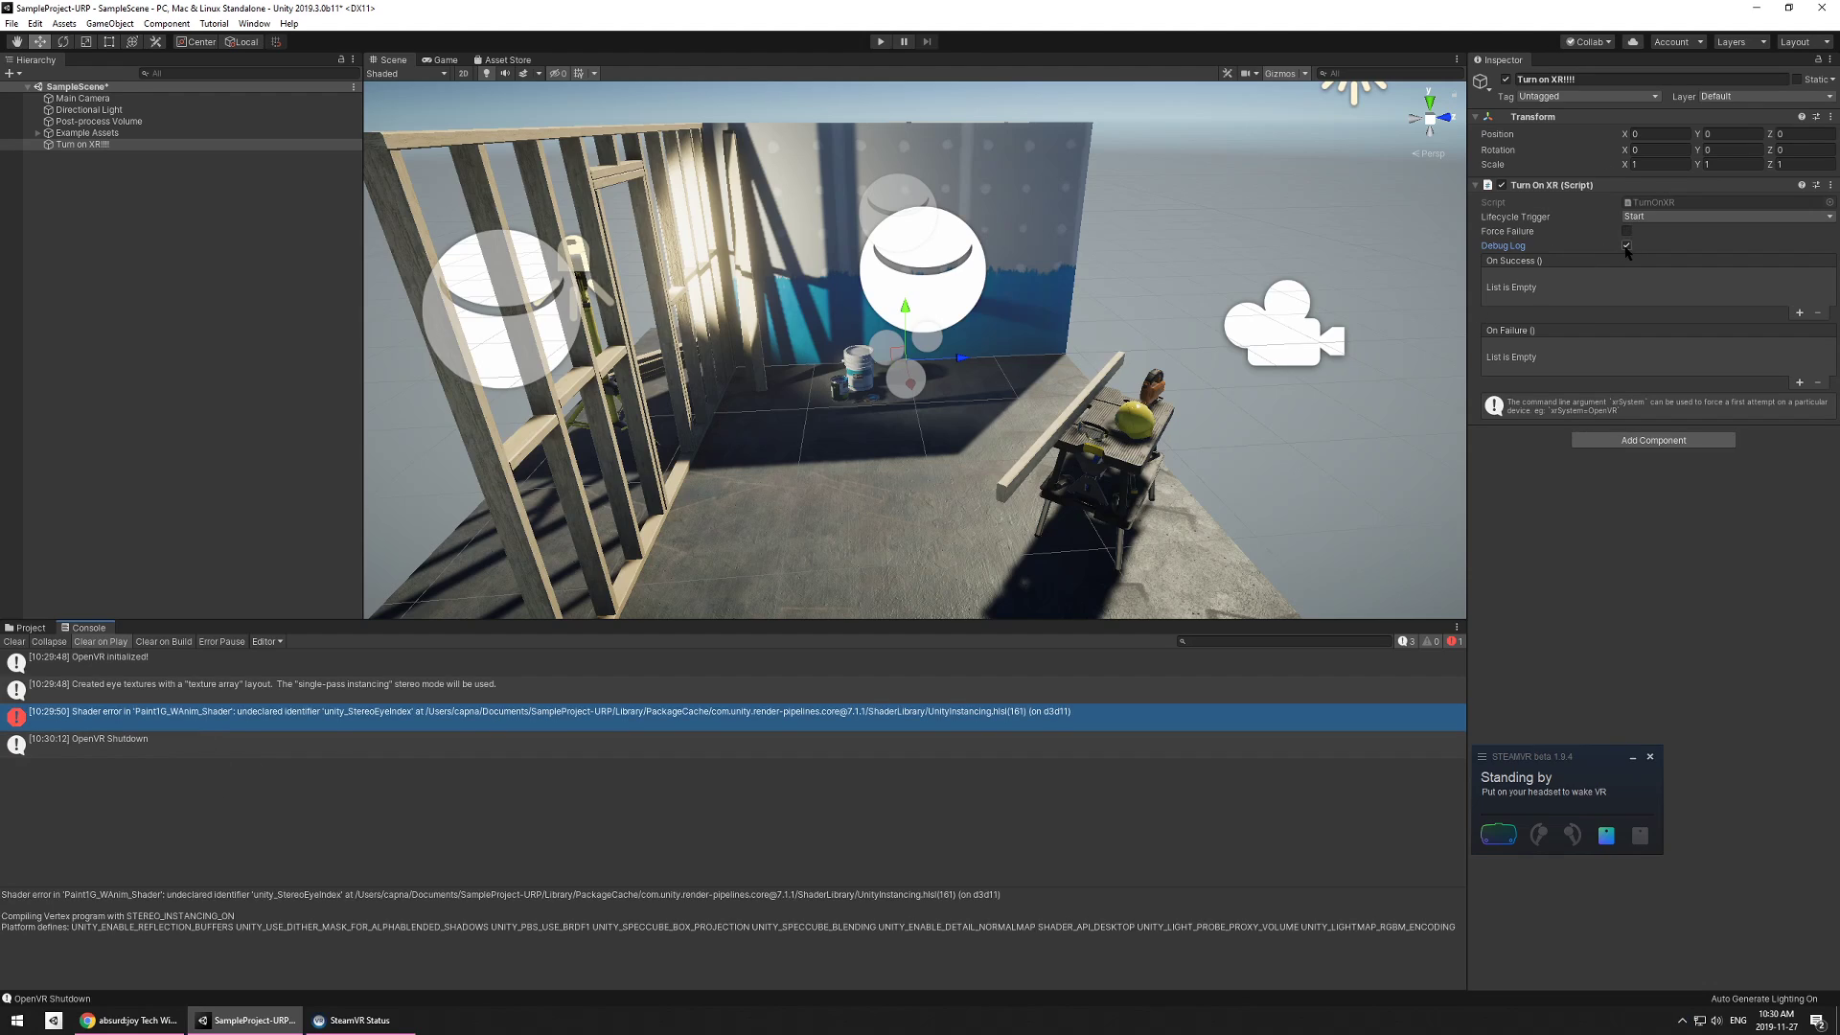
# - Run the scene in play mode, examine the TurnOnXR messages in the Console and stop it
pyautogui.click(880, 41)
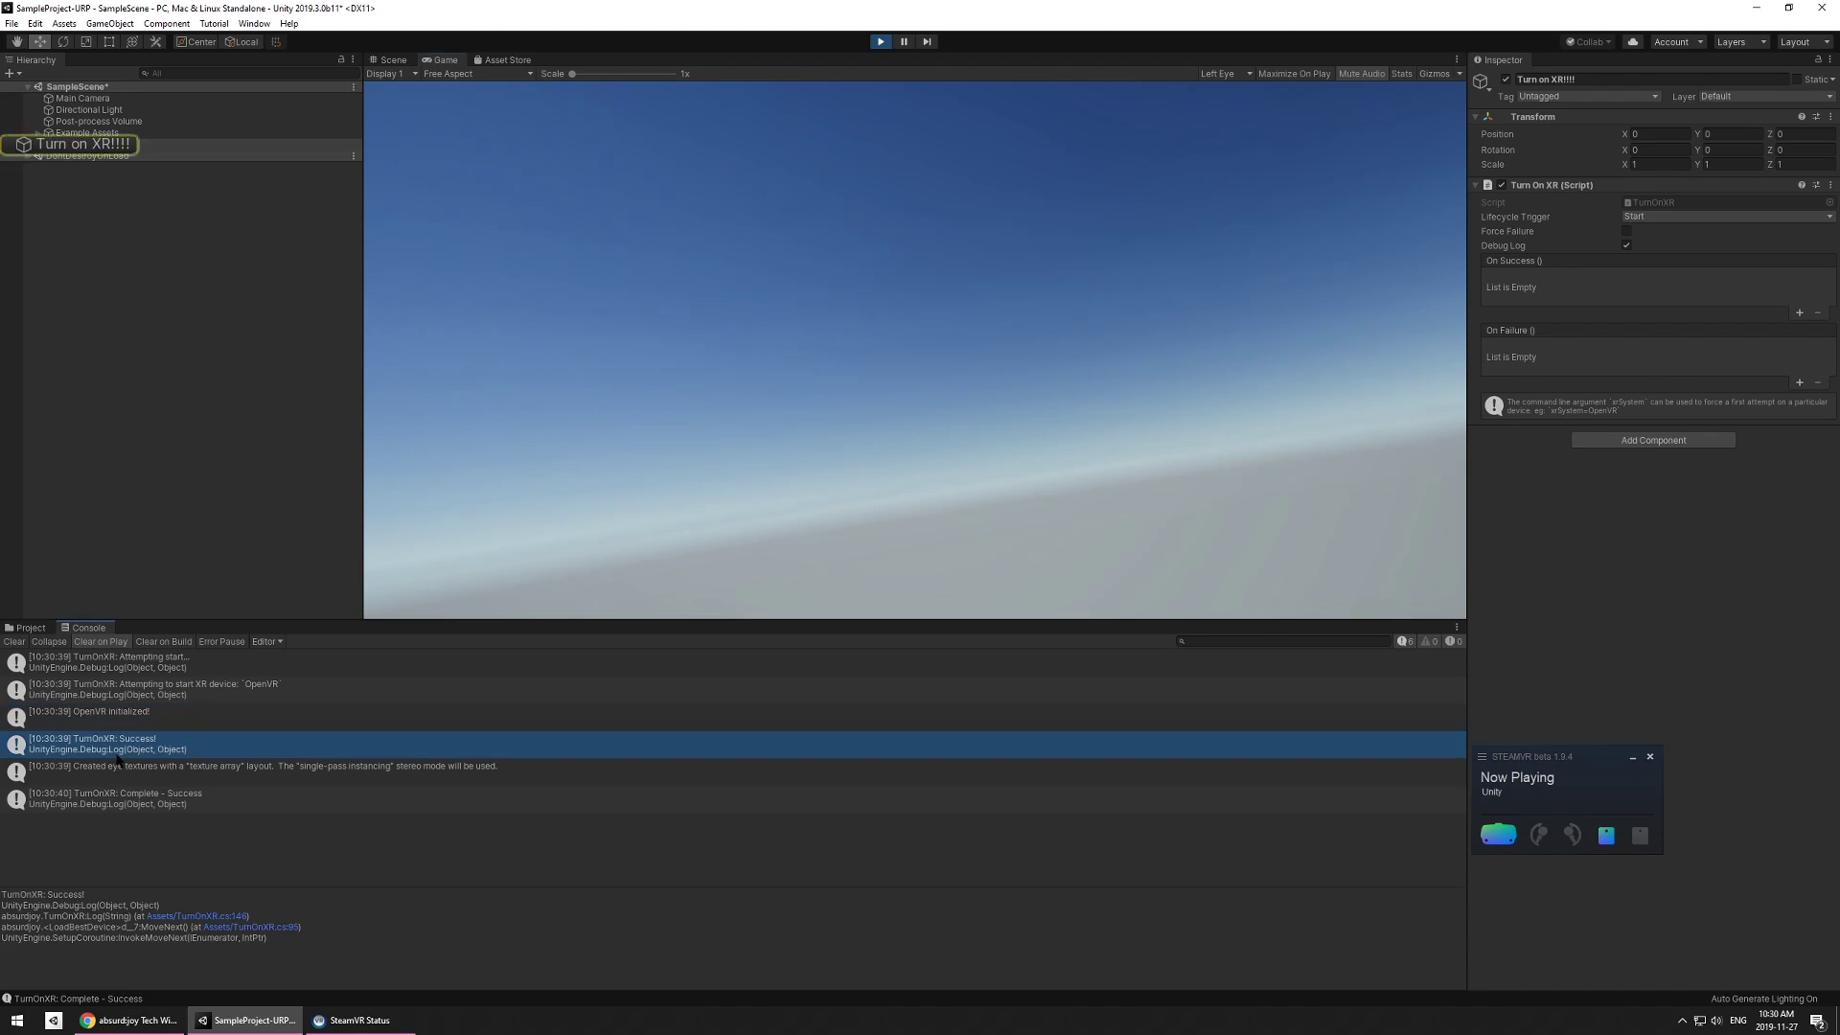
pyautogui.click(113, 800)
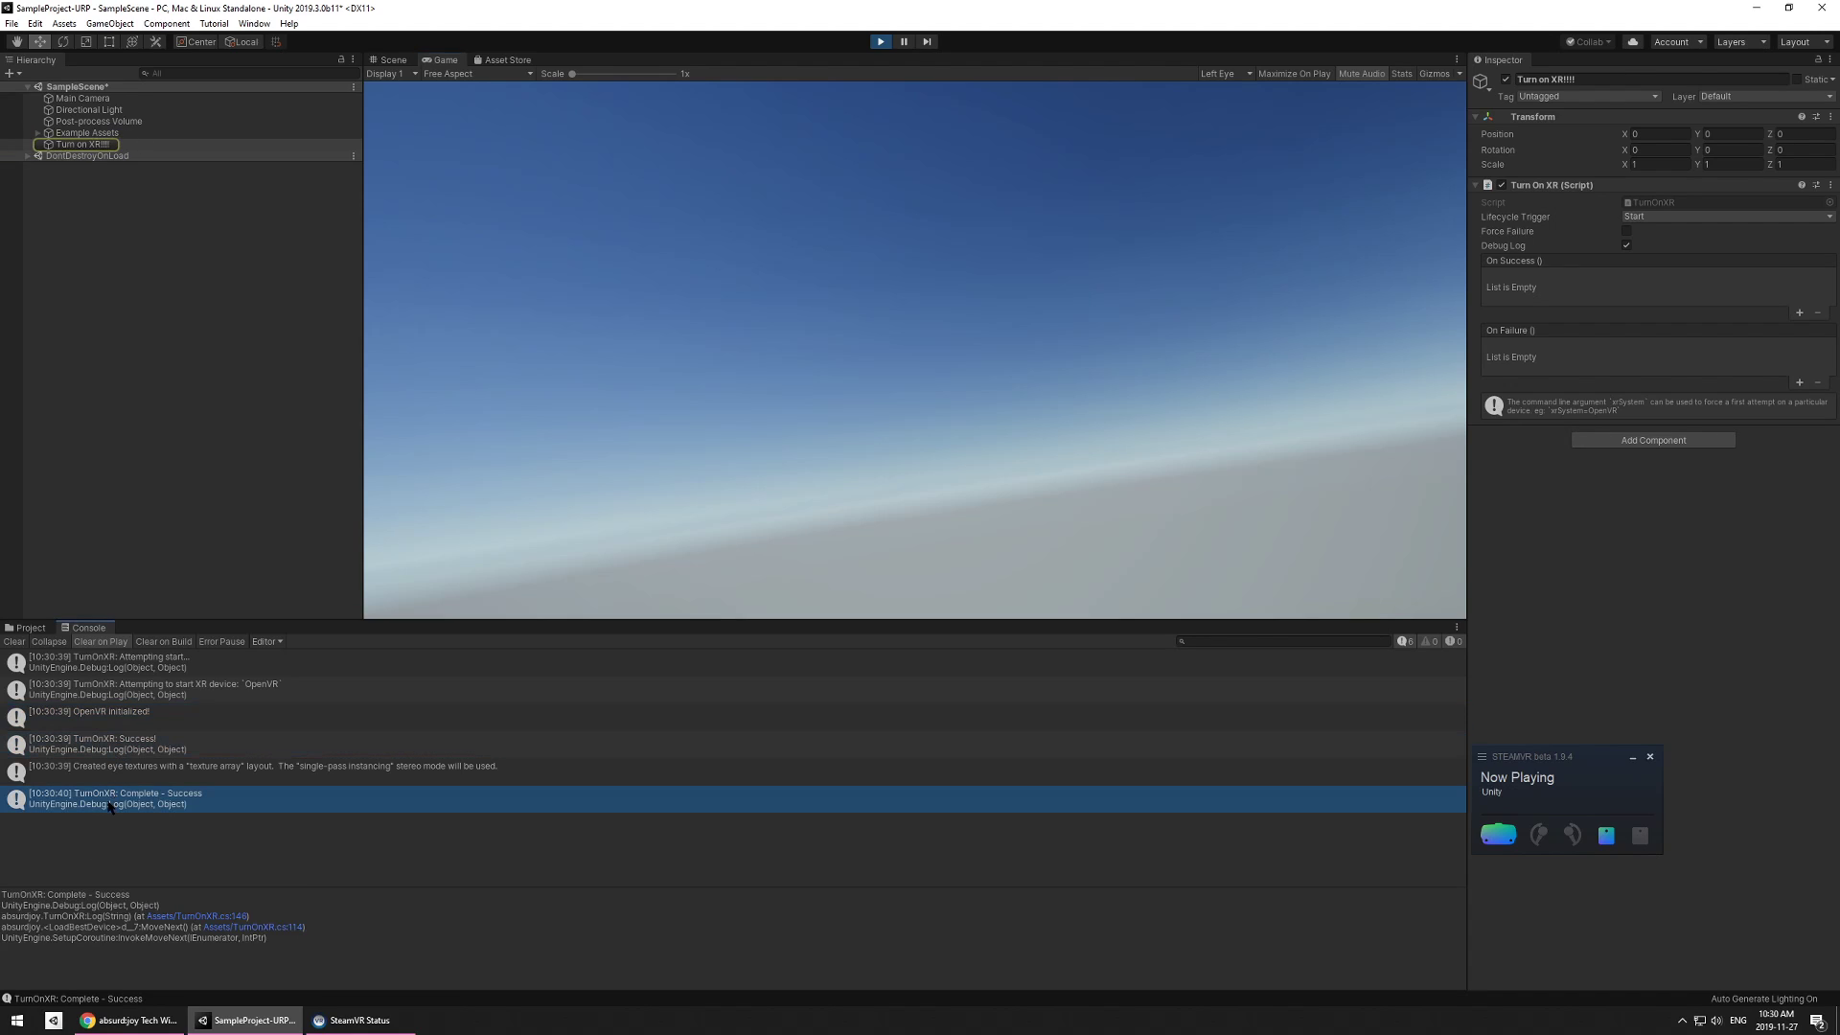
pyautogui.click(134, 744)
pyautogui.click(156, 684)
pyautogui.click(155, 669)
pyautogui.click(161, 695)
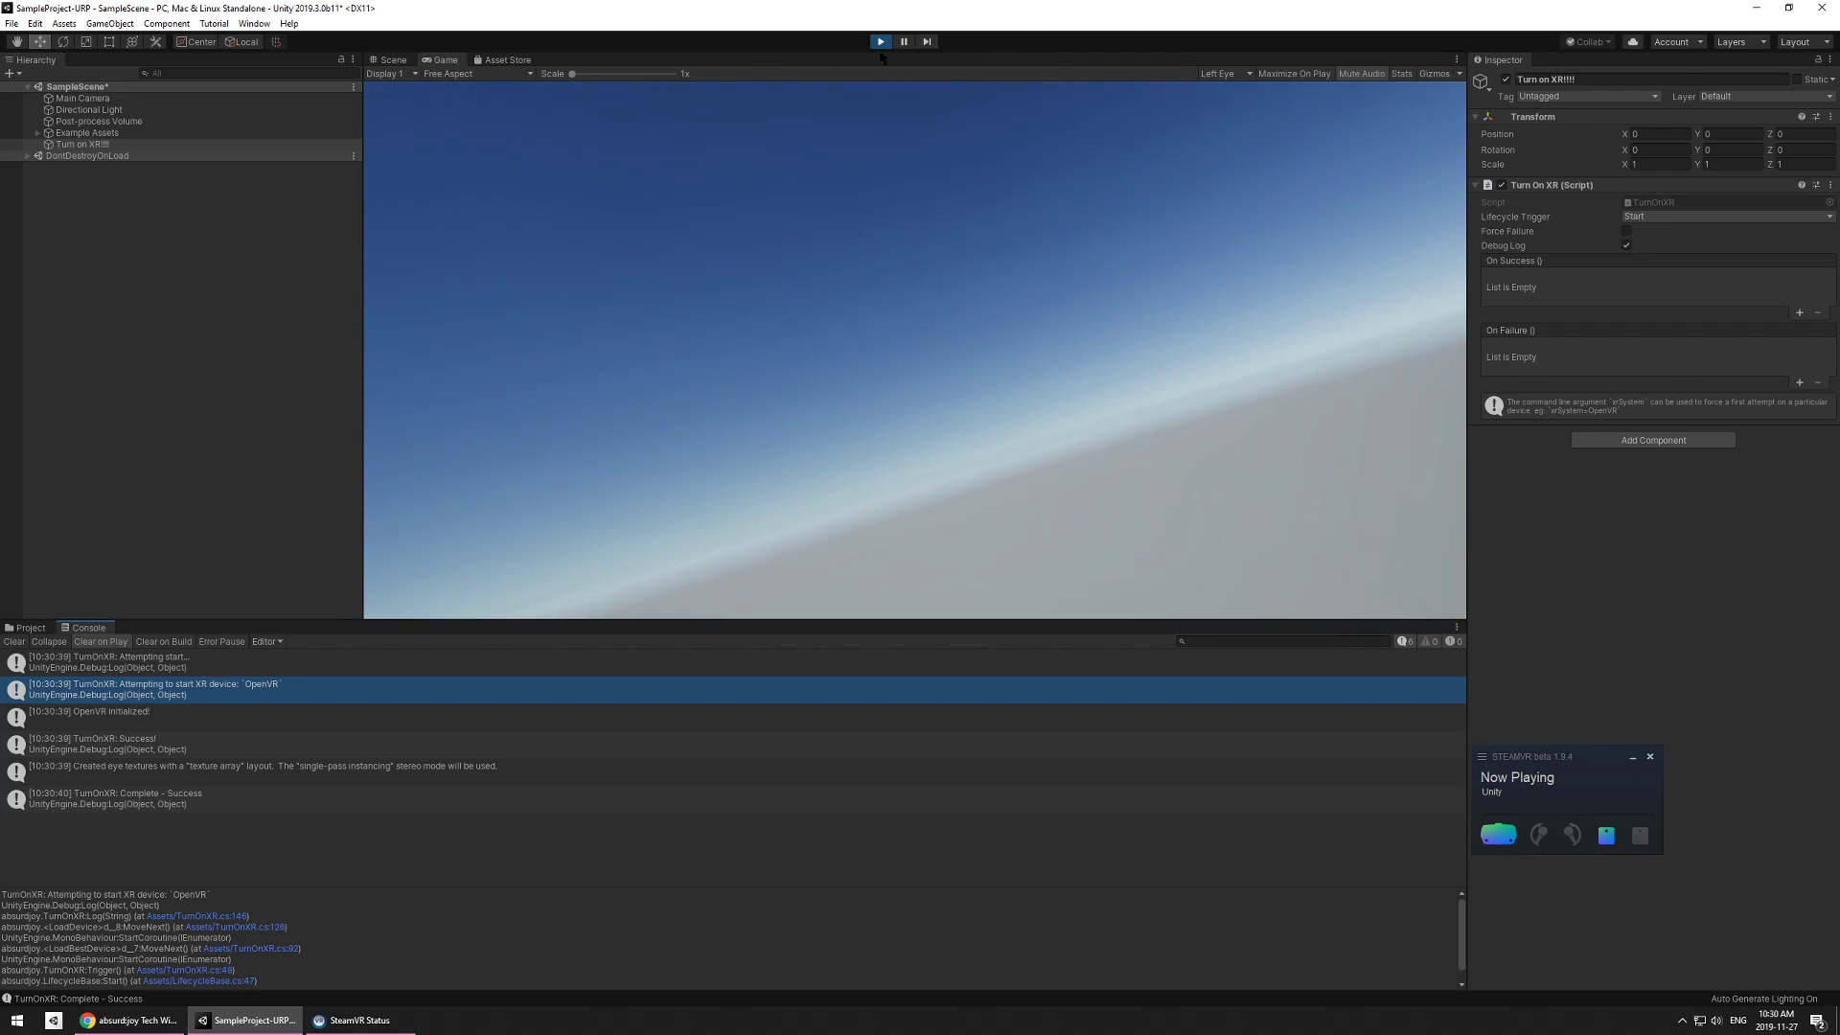
pyautogui.click(880, 42)
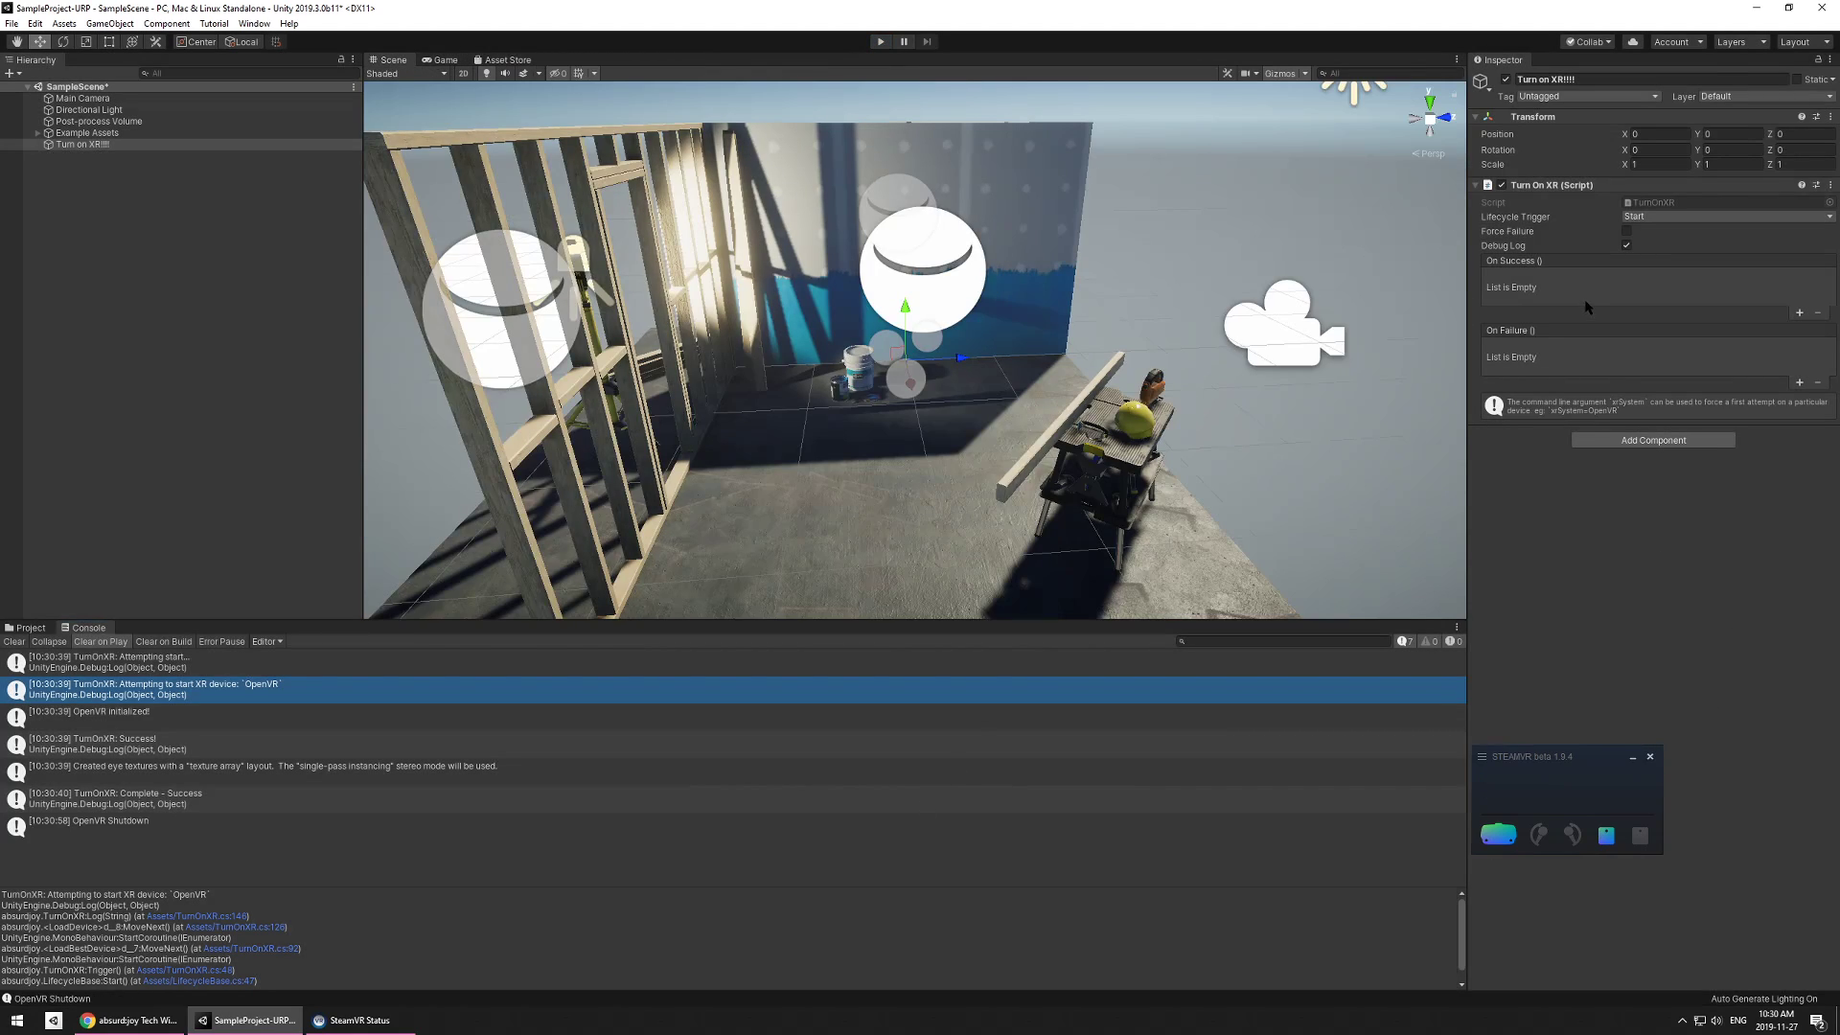
# - Disable Debug Log on the Turn On XR component
pyautogui.click(1626, 245)
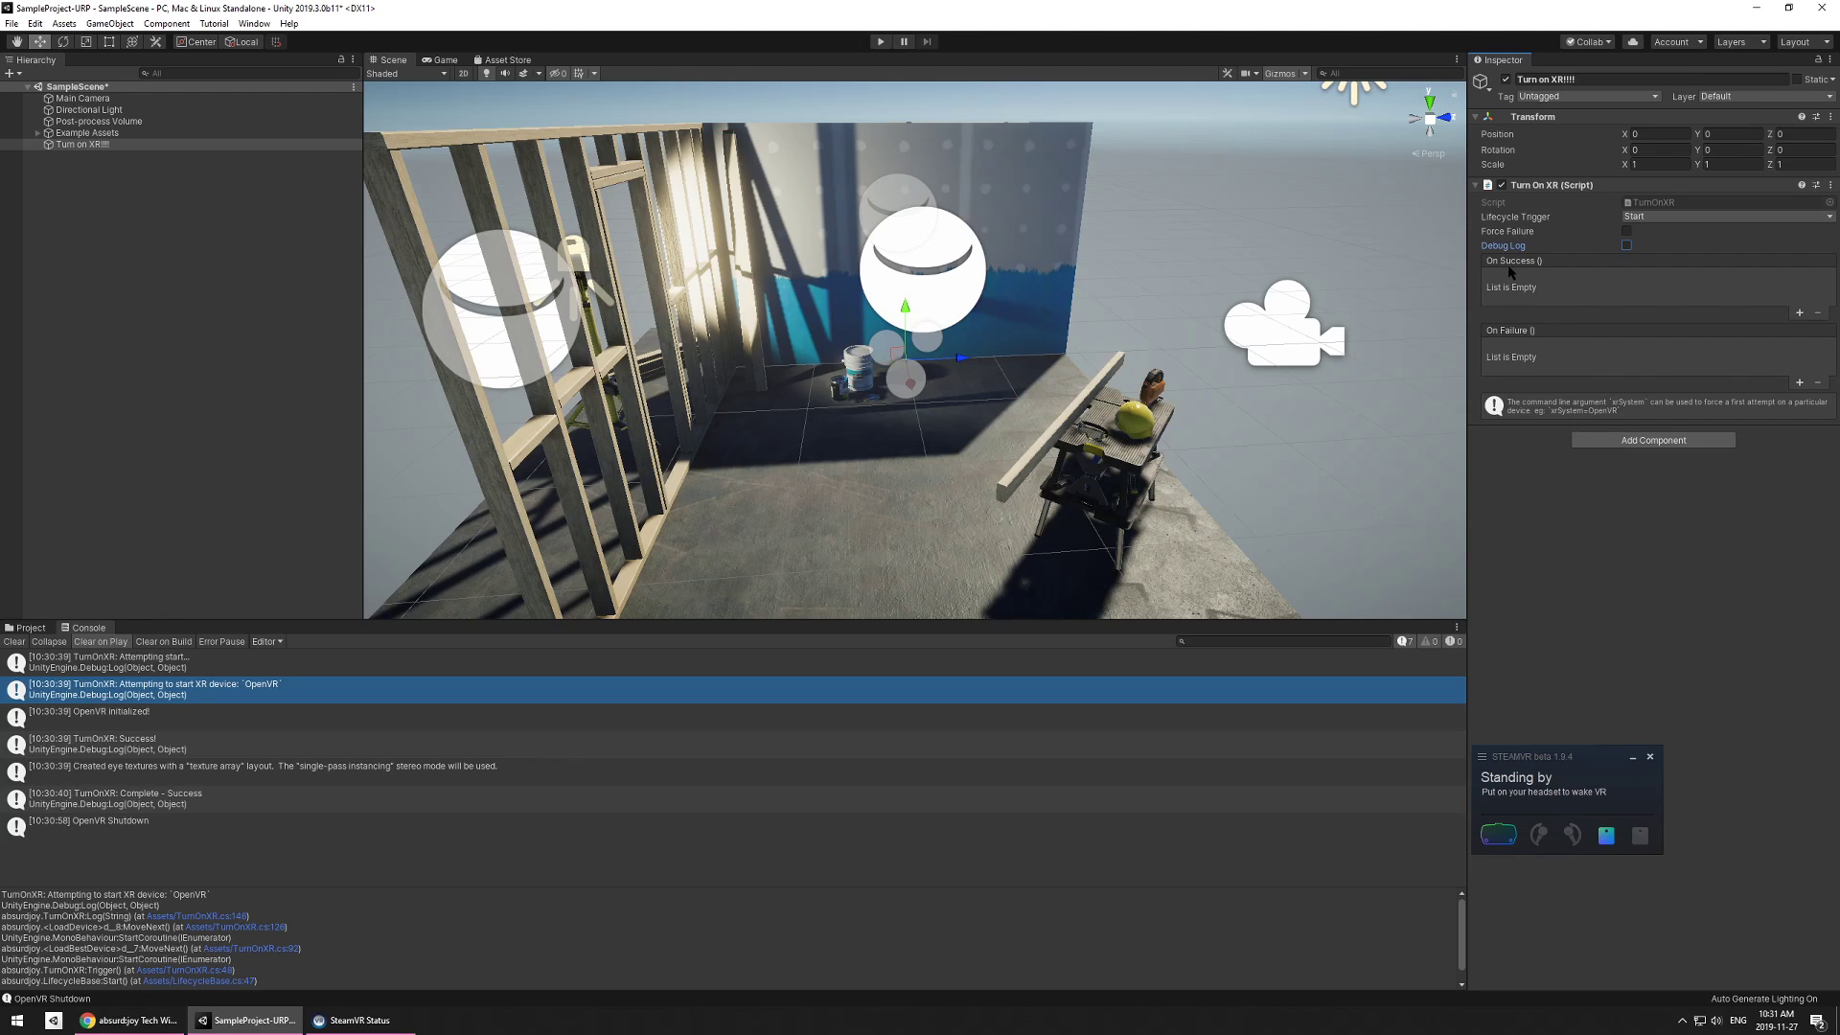
pyautogui.click(1796, 313)
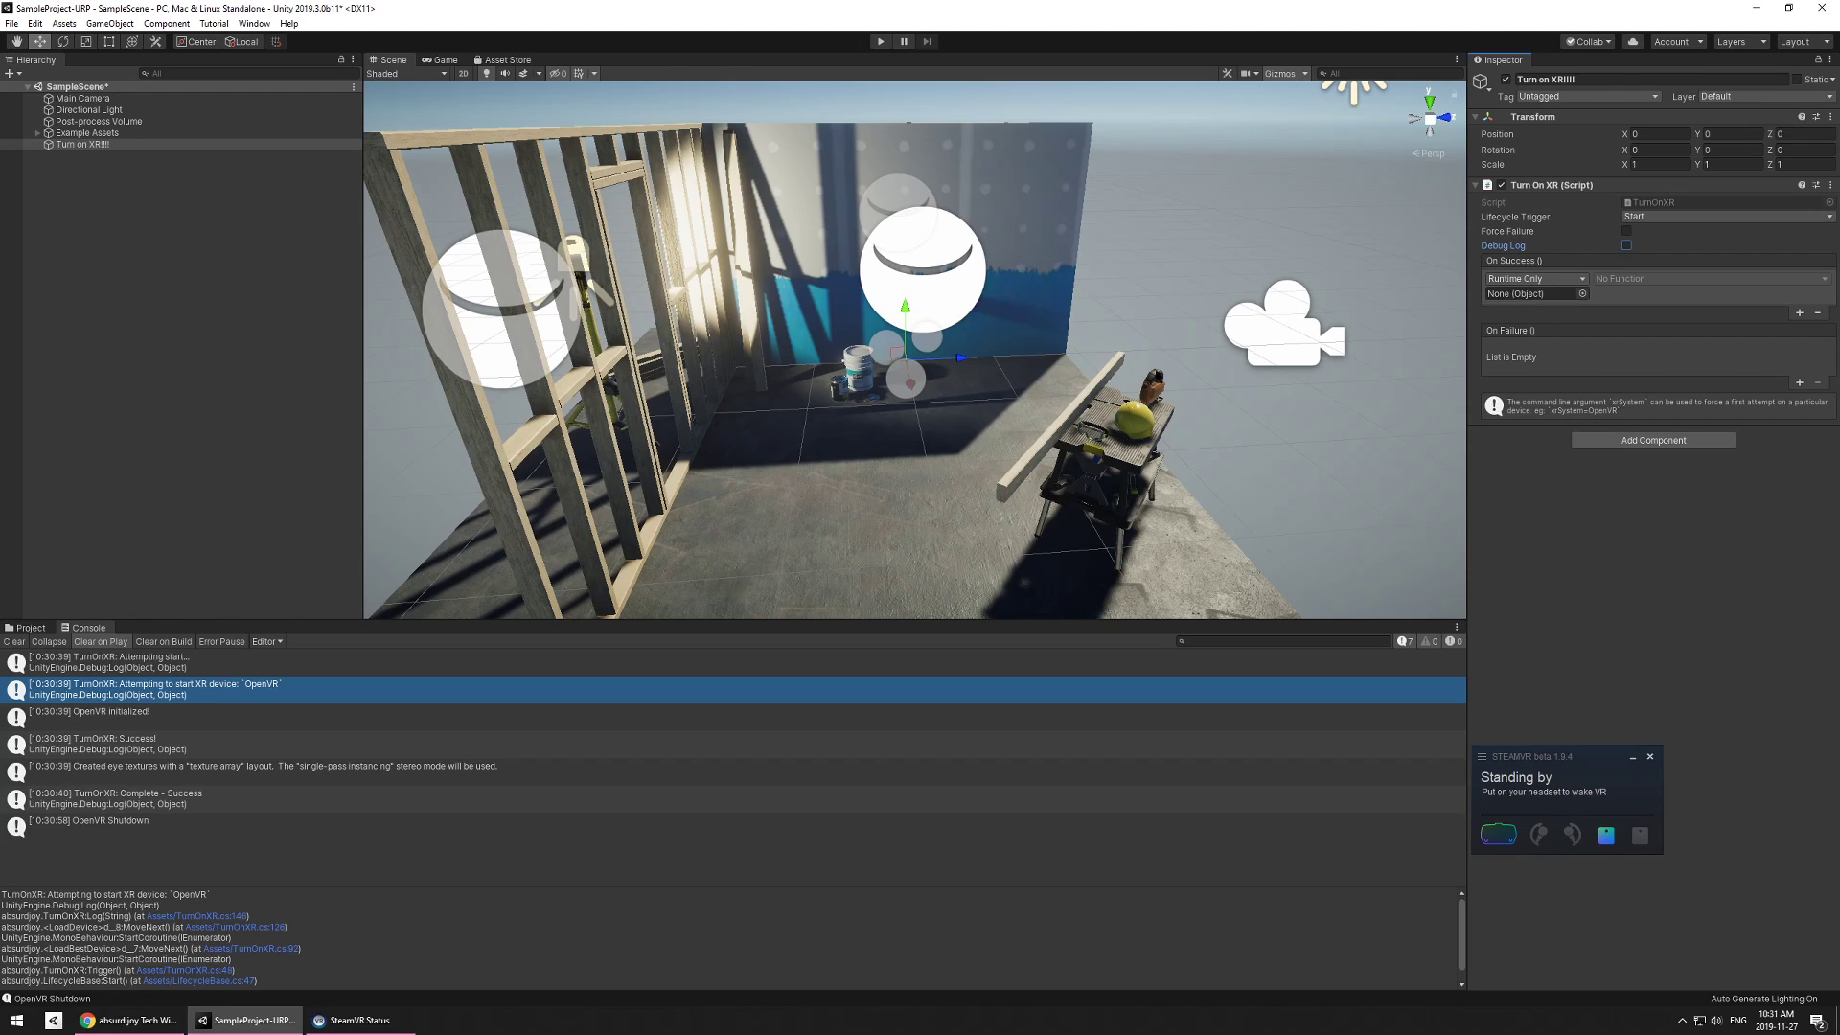
pyautogui.click(1689, 304)
pyautogui.click(1817, 313)
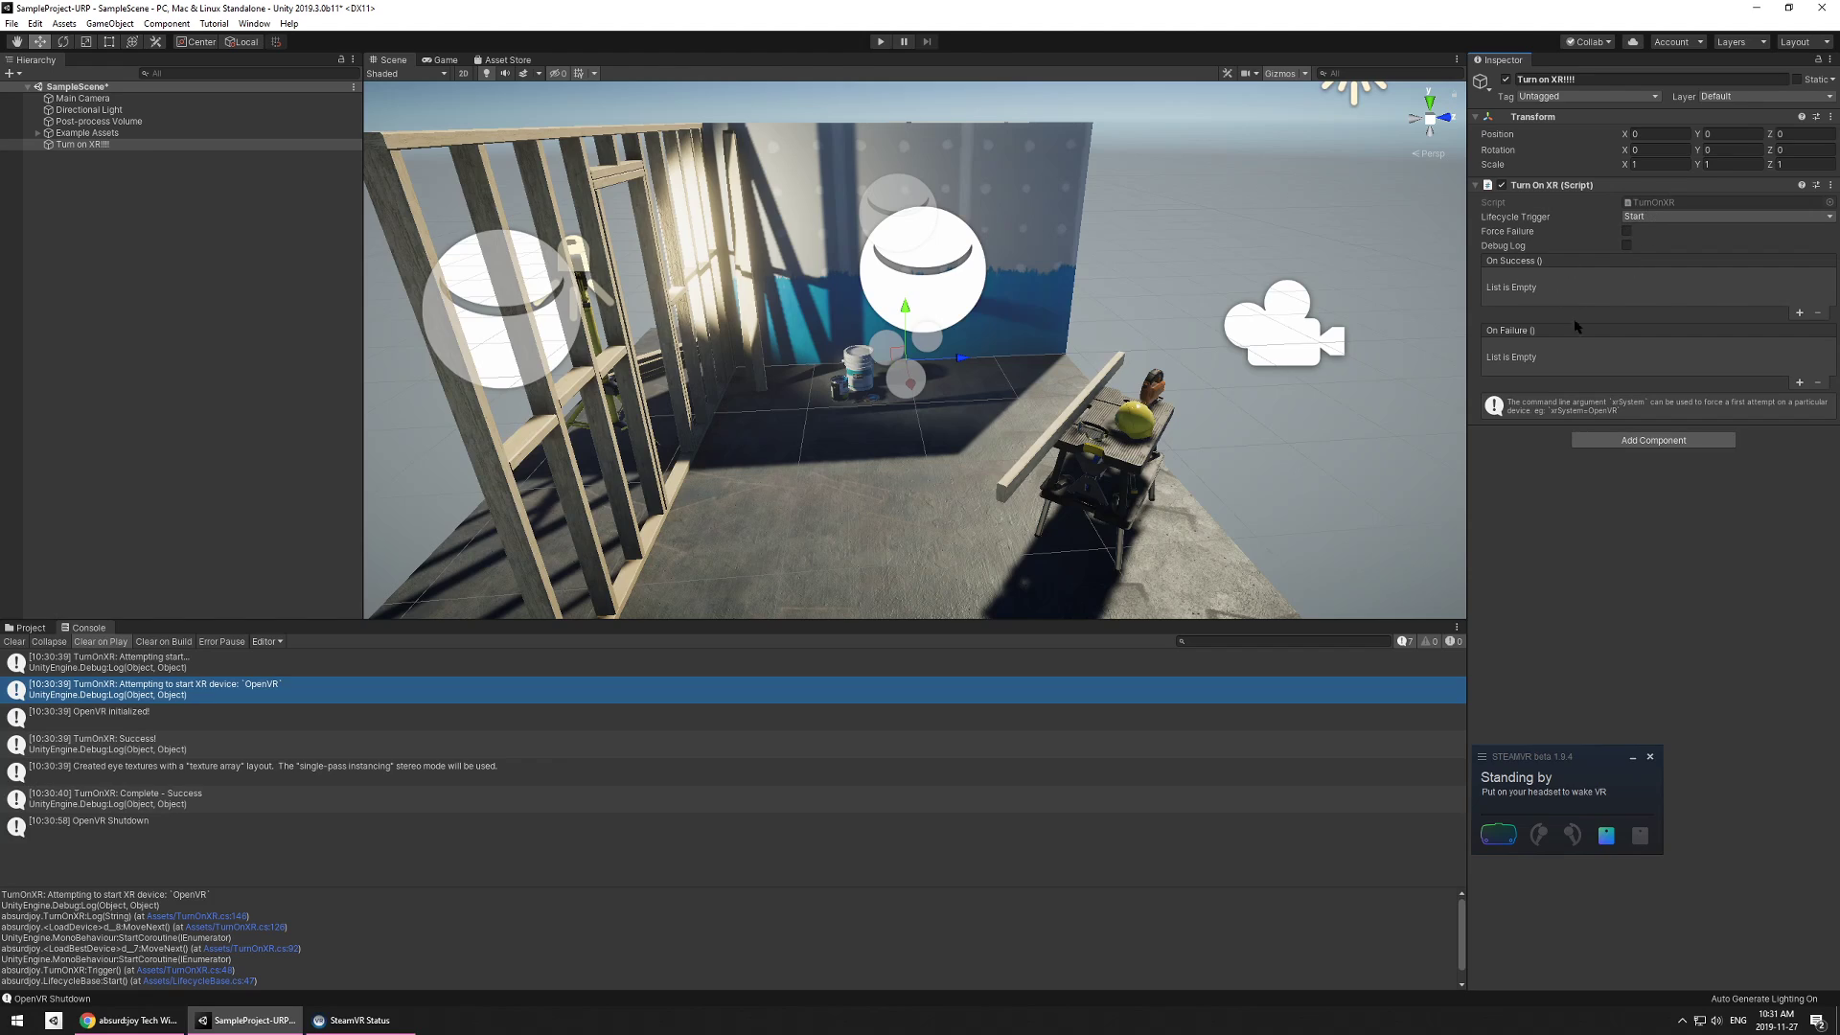
# - Reposition the SteamVR status window within the empty Inspector area below the Turn On XR component and return to the Unity editor
pyautogui.moveTo(1622, 750); pyautogui.dragTo(1664, 703)
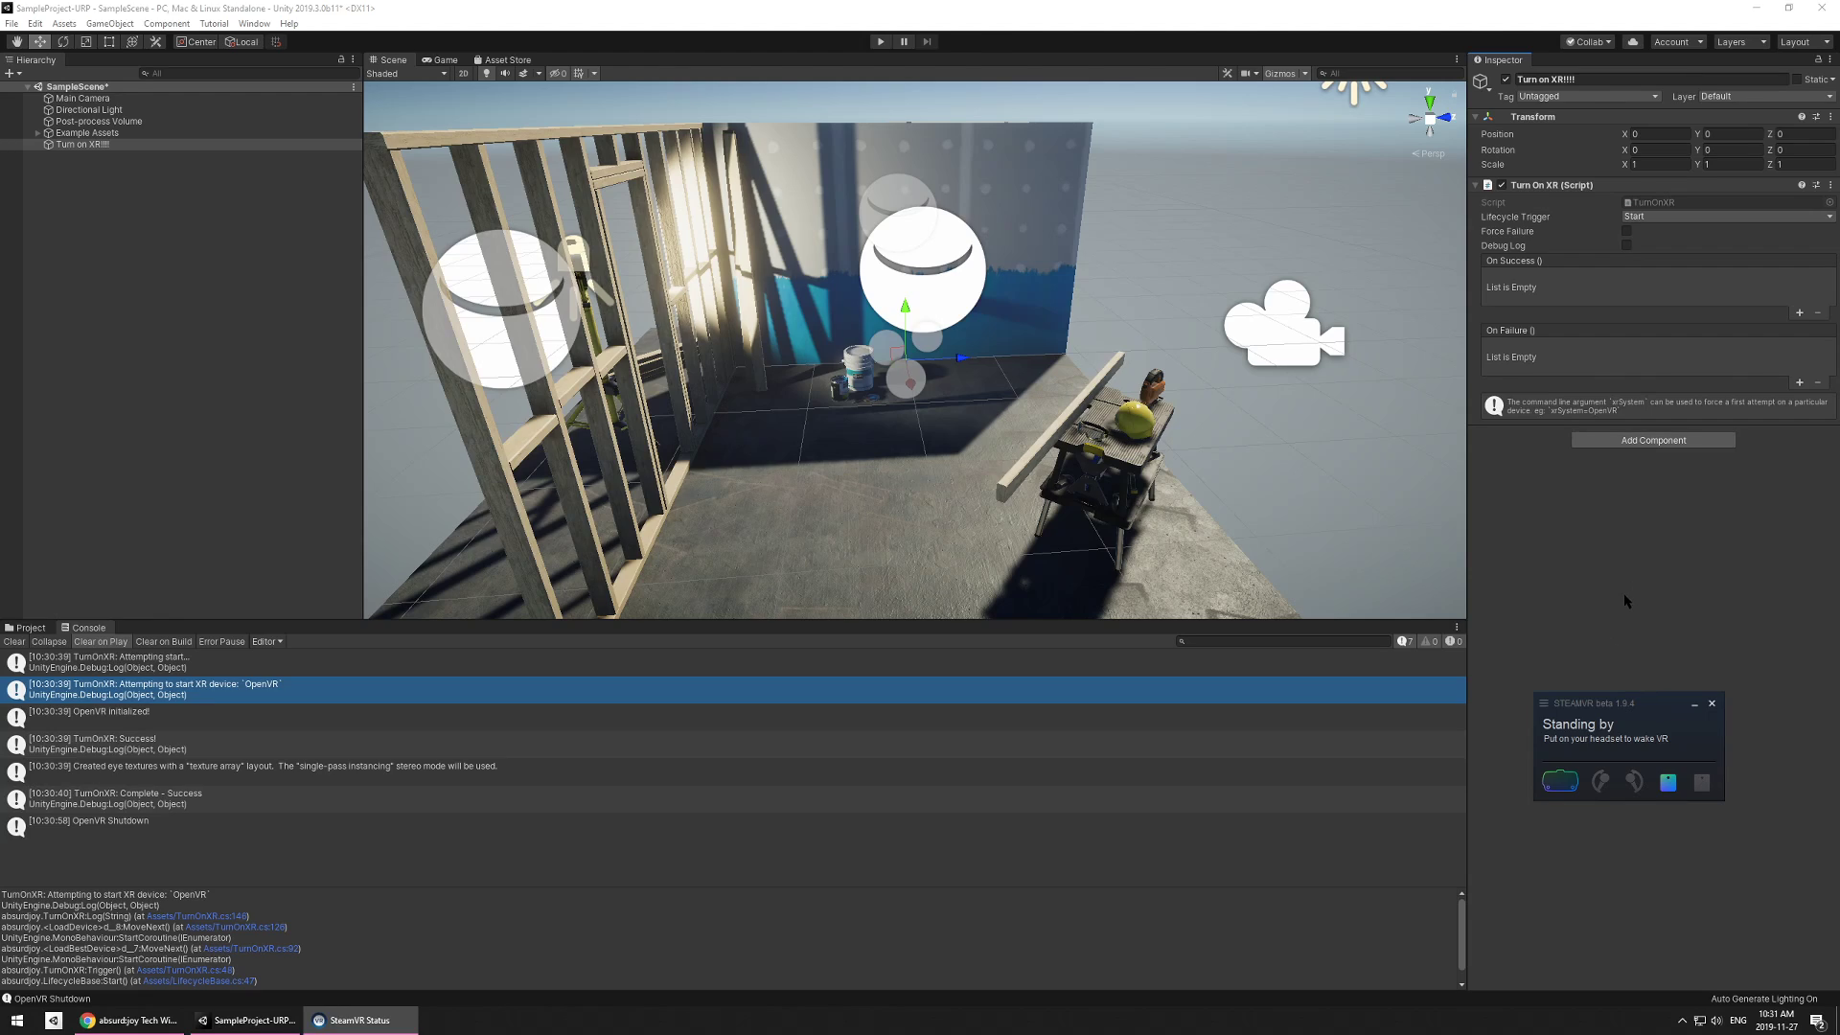
pyautogui.click(1523, 358)
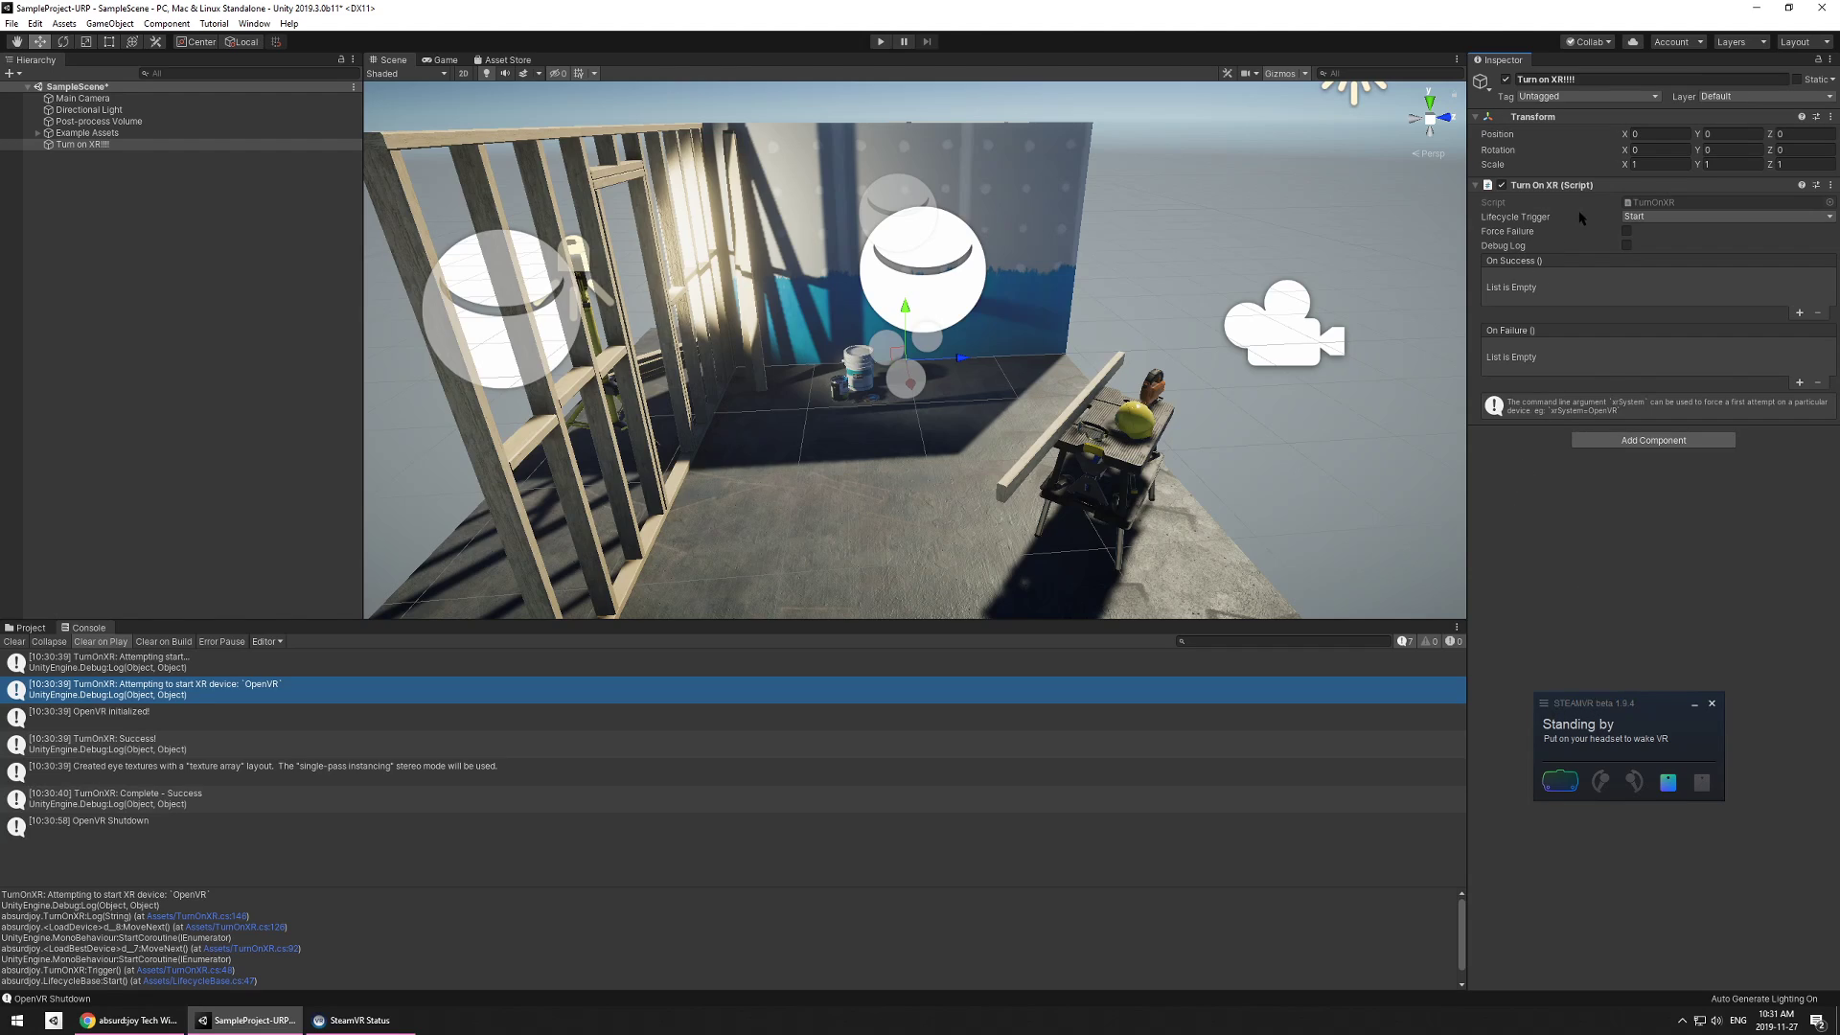
# - Move the Turn on XR!!! object above Main Camera as the first object in SampleScene, deselect it and save the scene
pyautogui.moveTo(77, 145); pyautogui.dragTo(87, 99)
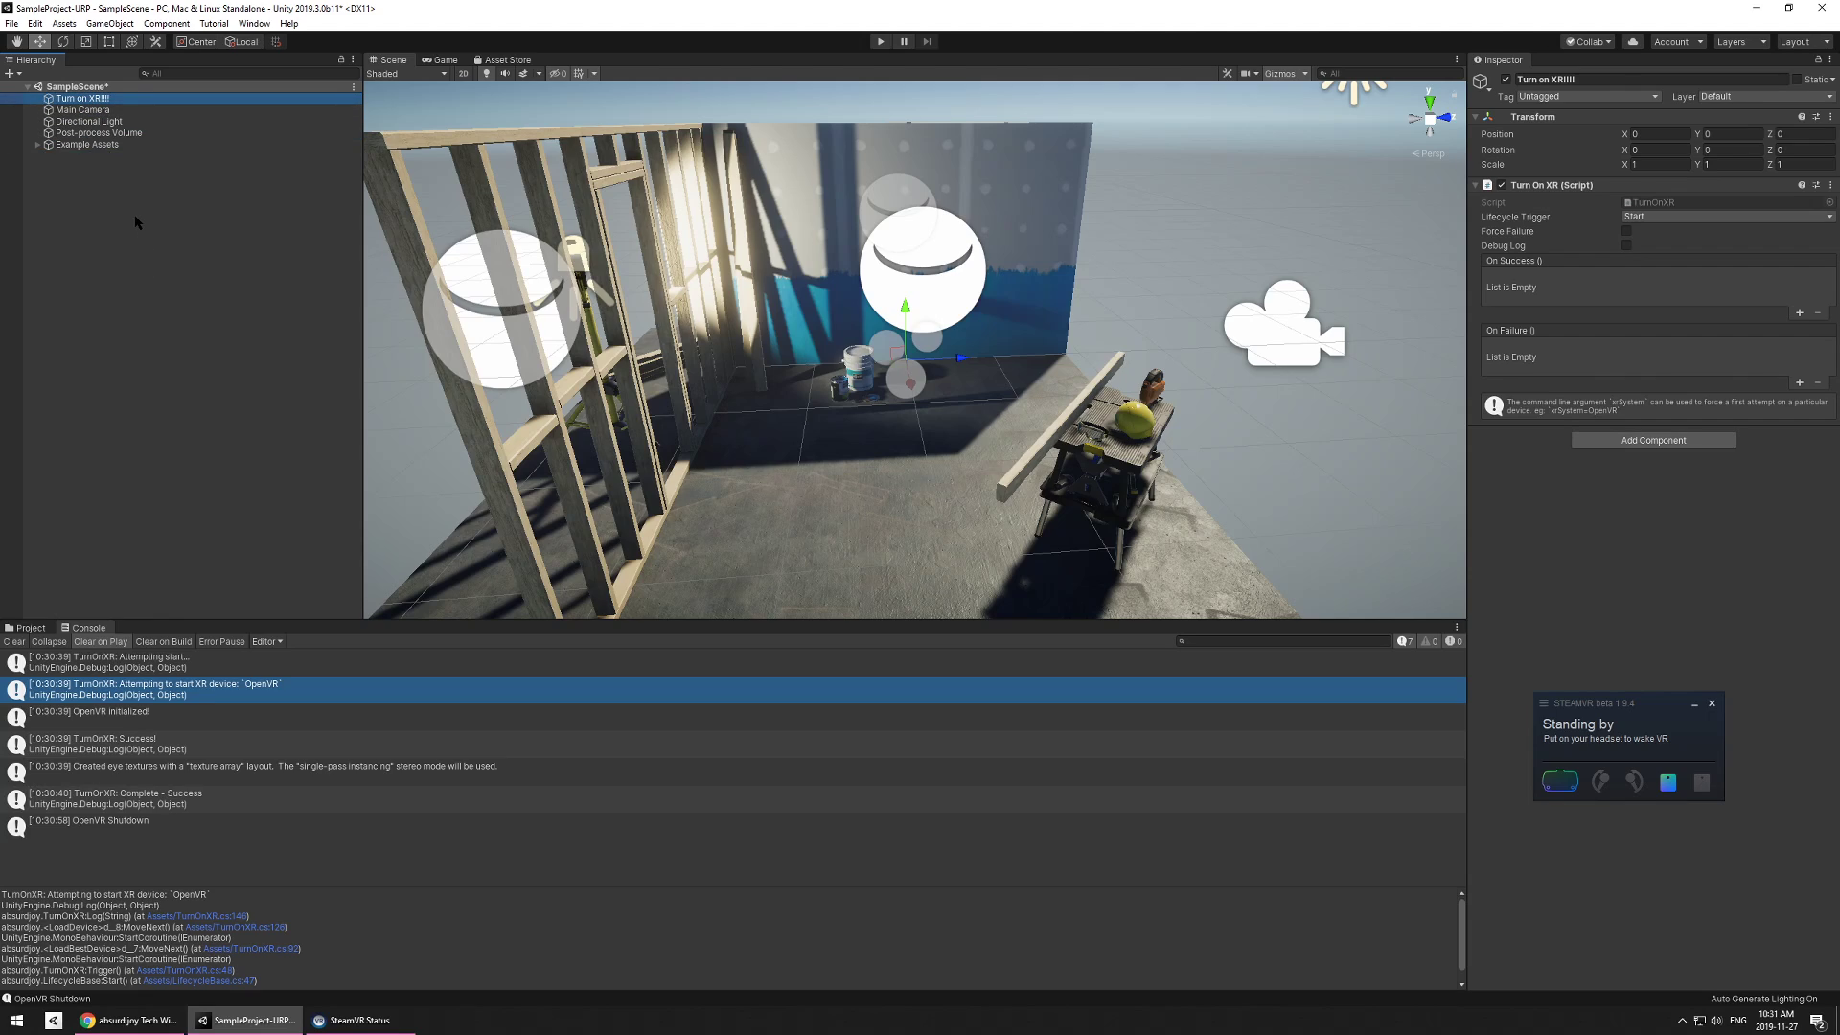
pyautogui.click(135, 222)
pyautogui.hotkey('ctrl', 's')
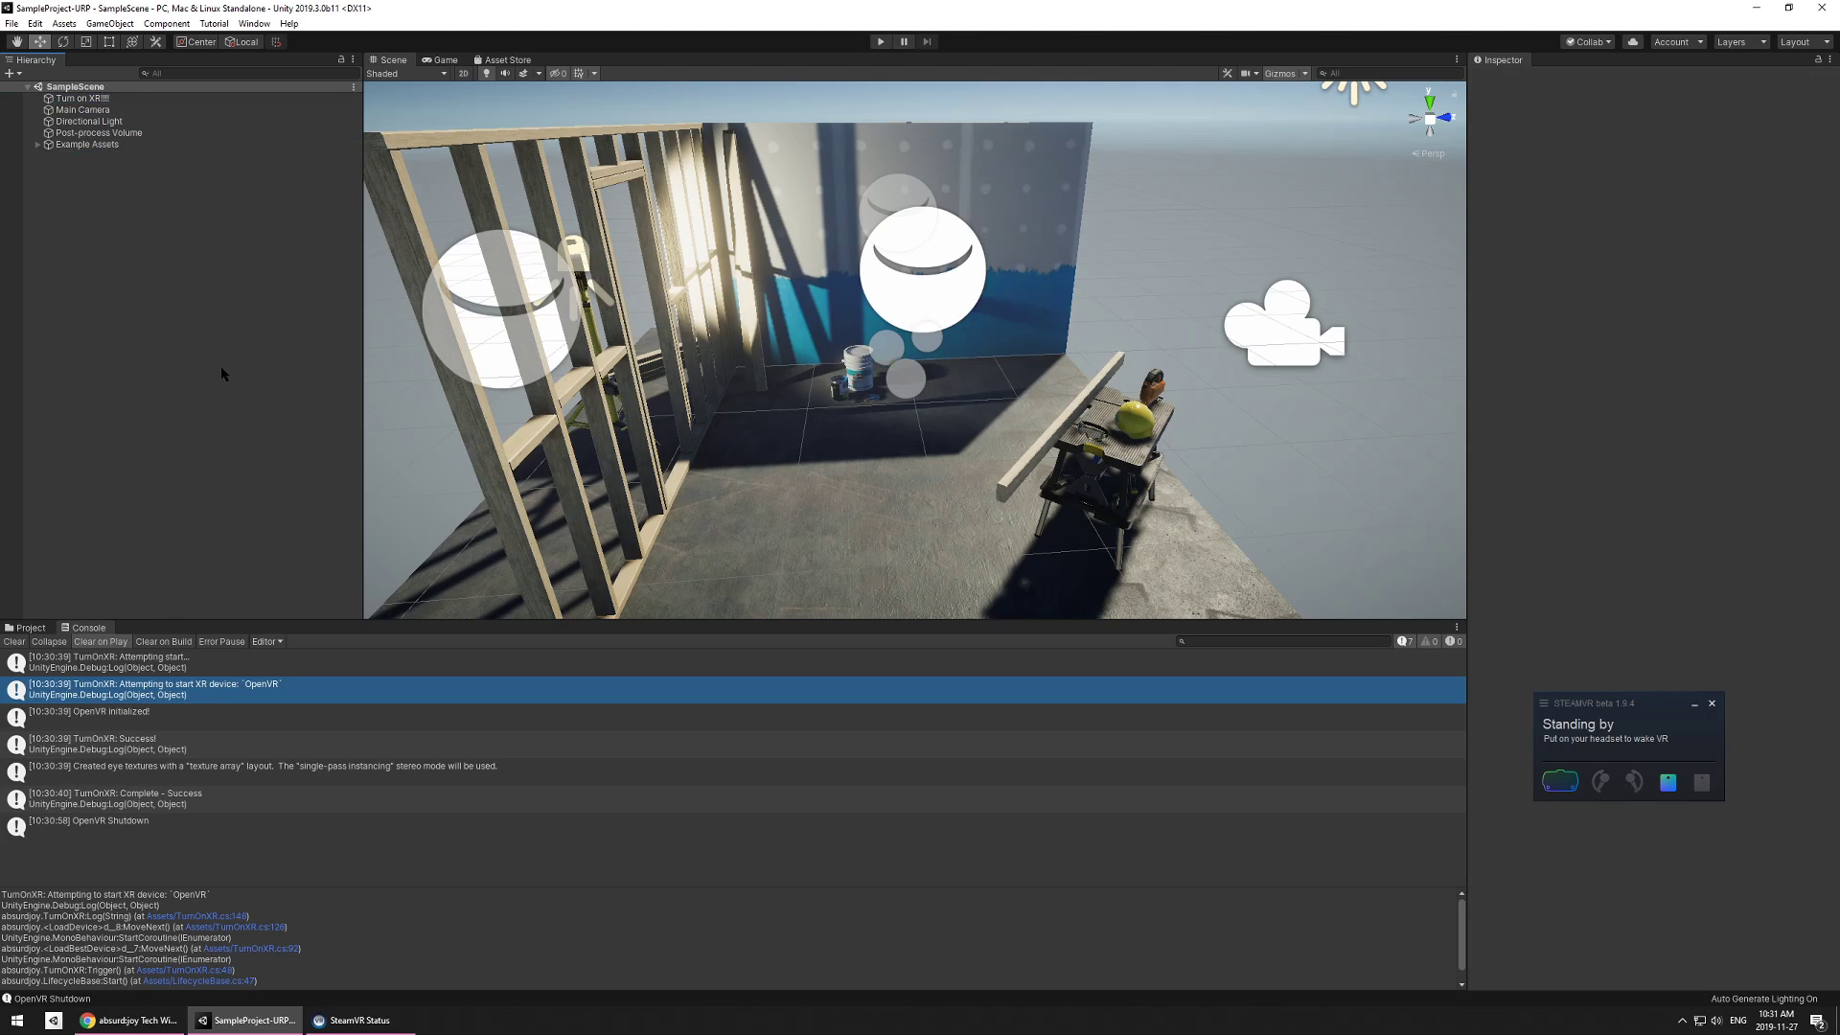